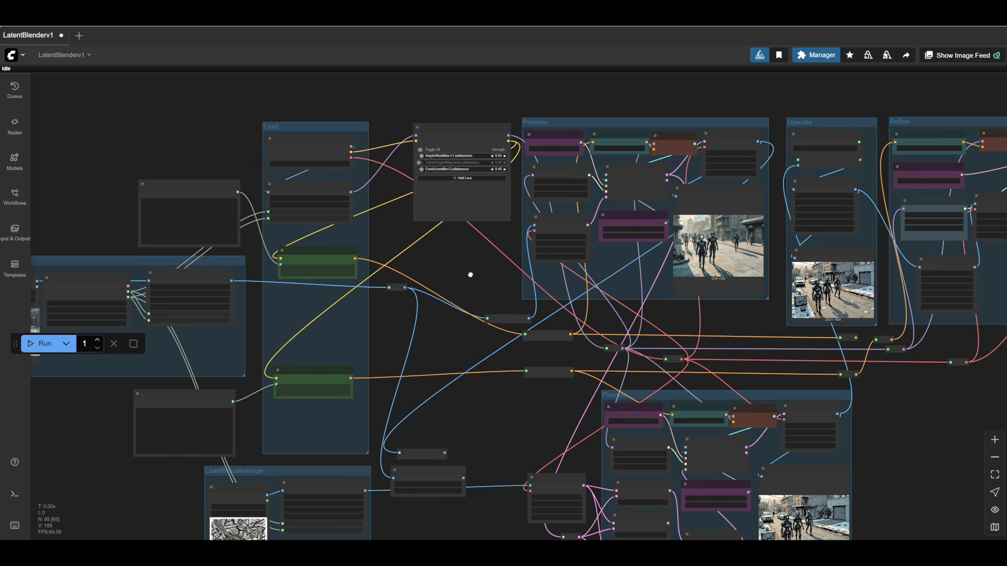
Delete LatentInterpolate, Slerp Latents and the second Latent Blend from the lower Process group, feeding the remaining Latent Blend into SamplerCustomAdvanced's latent_image
left_click_drag(470, 274, 390, 188)
scroll(392, 367, "up", 6)
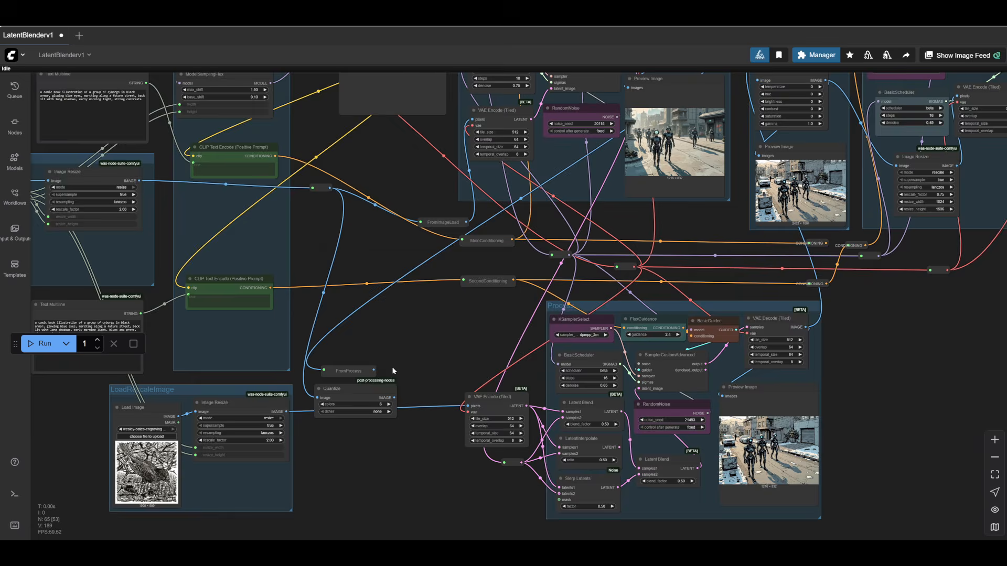
left_click_drag(299, 224, 144, 219)
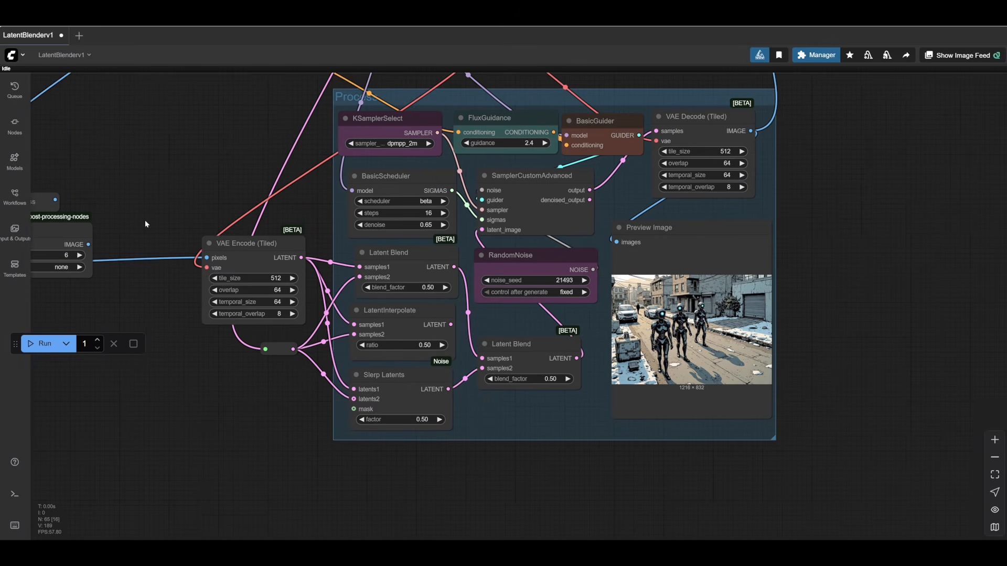
scroll(315, 378, "up", 6)
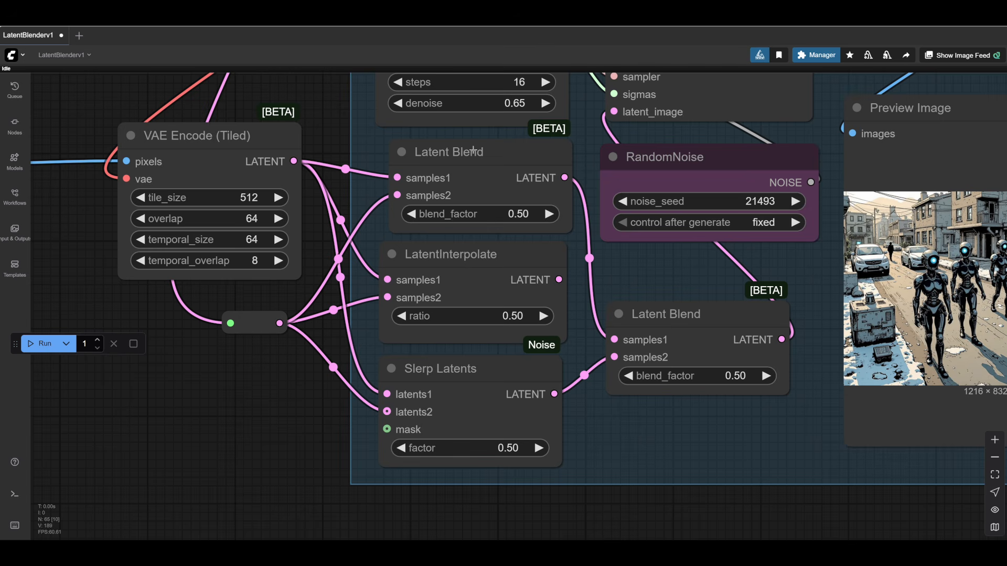
left_click_drag(474, 151, 468, 151)
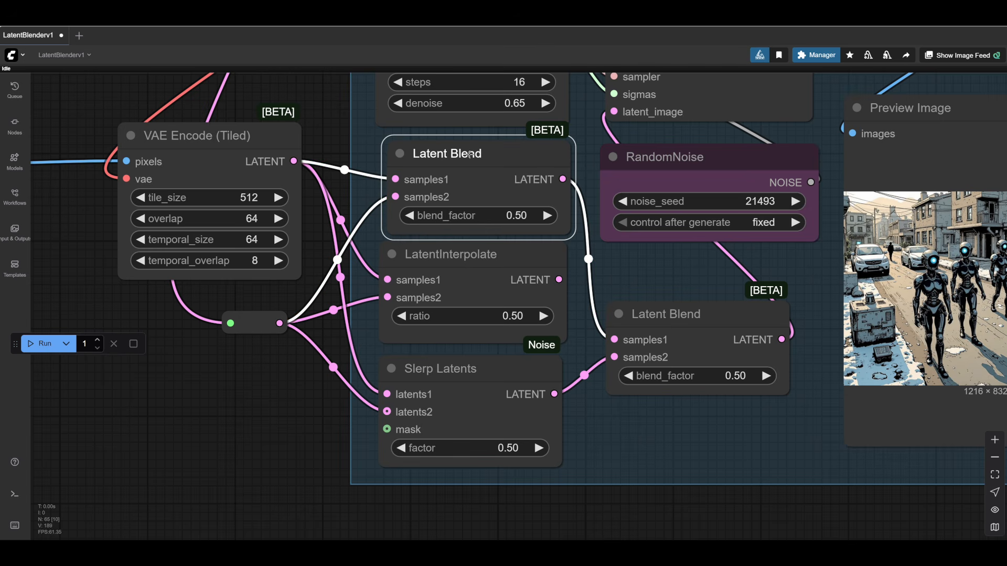
left_click(457, 256)
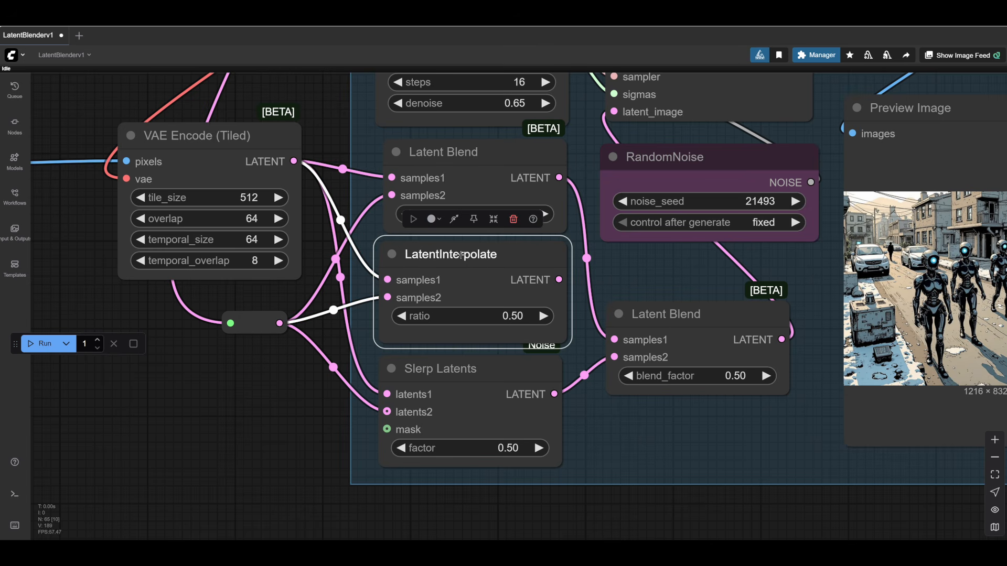
left_click(513, 220)
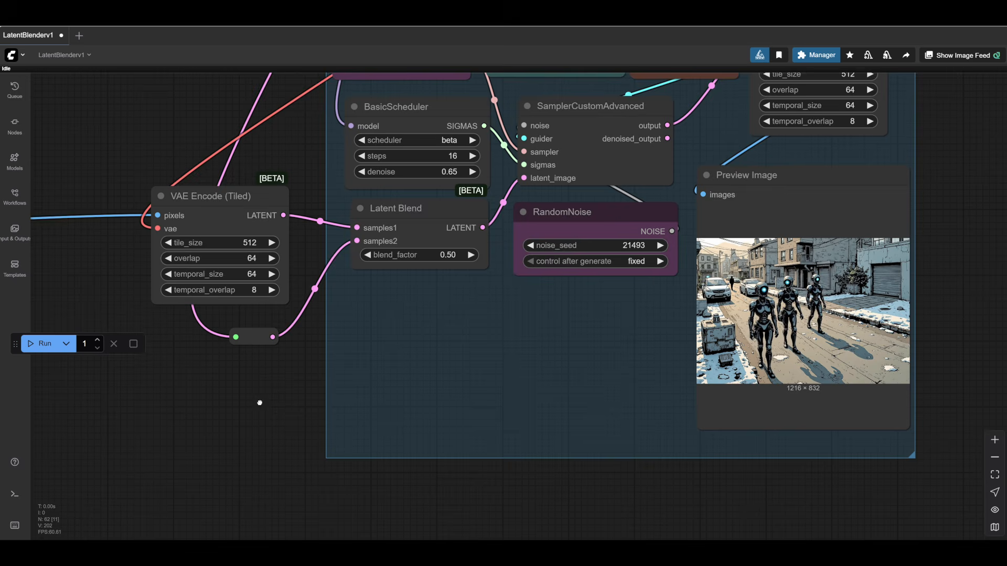
left_click_drag(259, 403, 193, 437)
left_click_drag(344, 258, 343, 267)
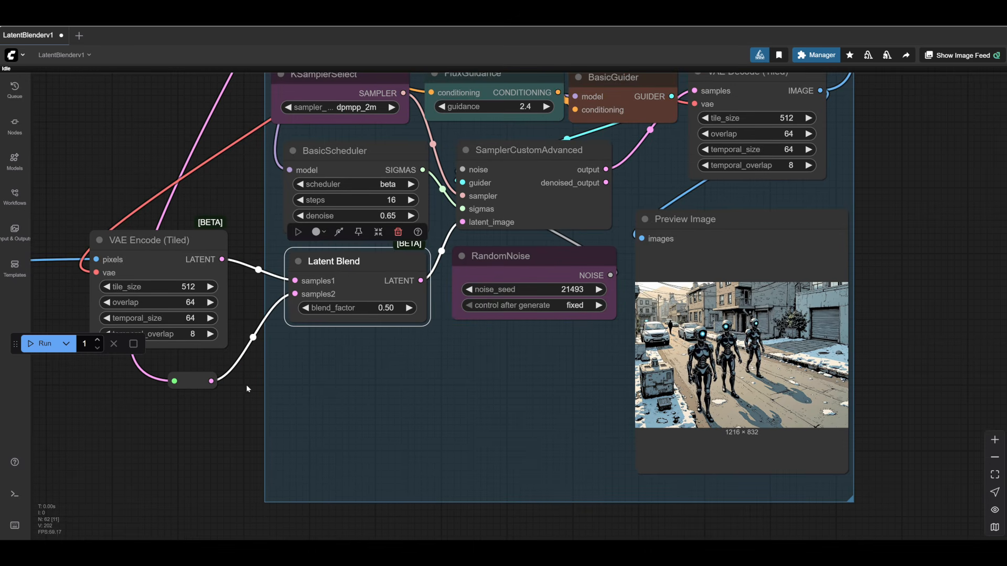
scroll(215, 403, "up", 3)
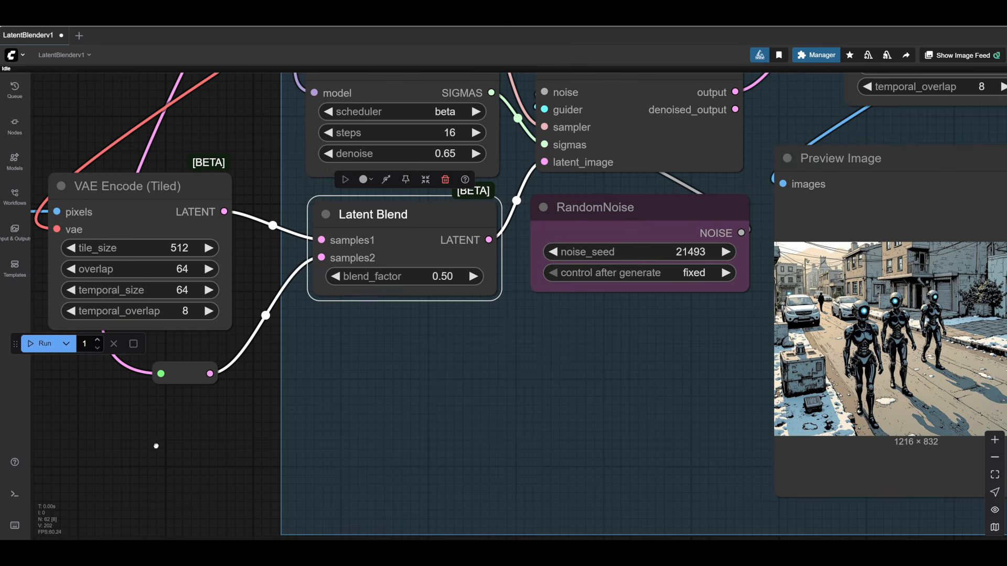
Remove the words "group of" from the upper Text Multiline prompt about the cyborgs in black armor
scroll(156, 446, "down", 9)
left_click_drag(105, 310, 183, 378)
left_click_drag(180, 344, 227, 432)
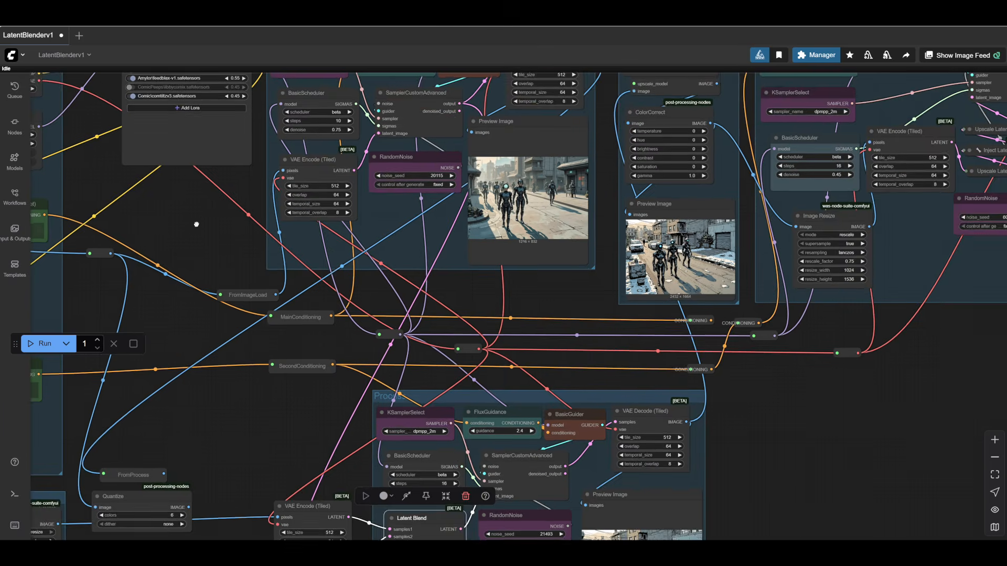
left_click_drag(196, 225, 476, 315)
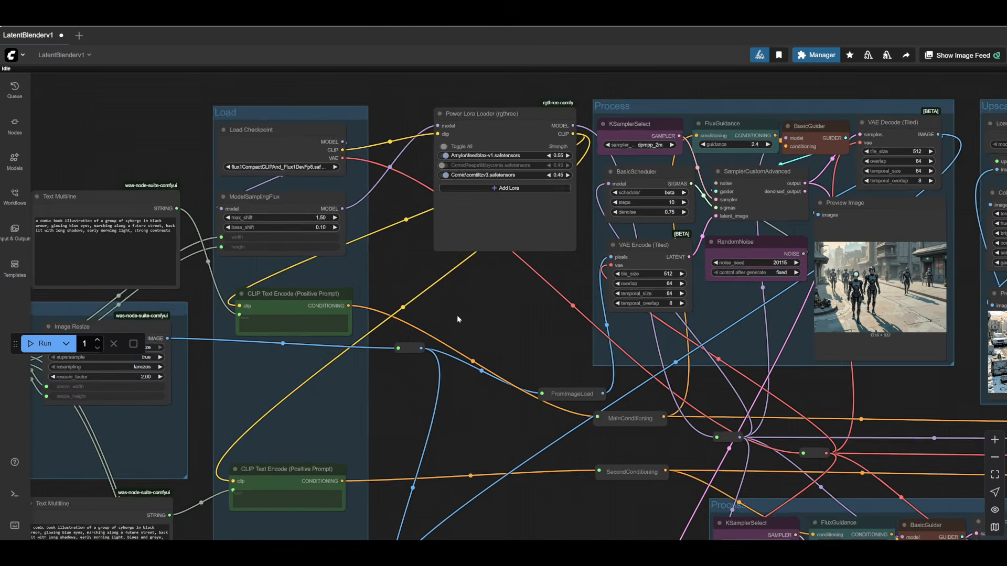
scroll(458, 316, "up", 3)
left_click_drag(400, 257, 792, 260)
scroll(371, 218, "up", 6)
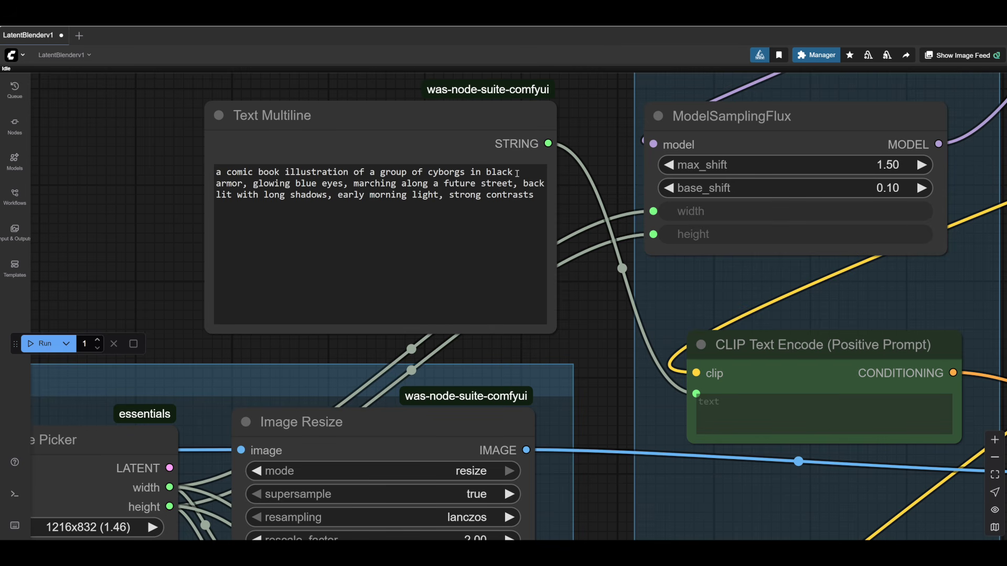
left_click_drag(424, 173, 380, 174)
key("BackSpace")
key("BackSpace")
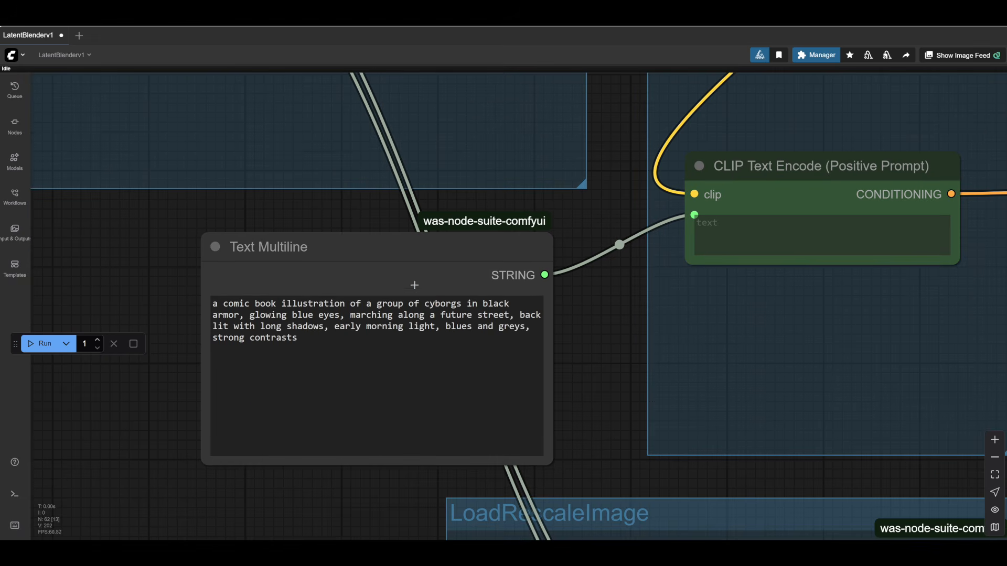
Change the lower prompt's subject to "a cyborg in black armor" and correct "cyborgs" to "cyborg" in the upper prompt
left_click_drag(425, 307, 404, 305)
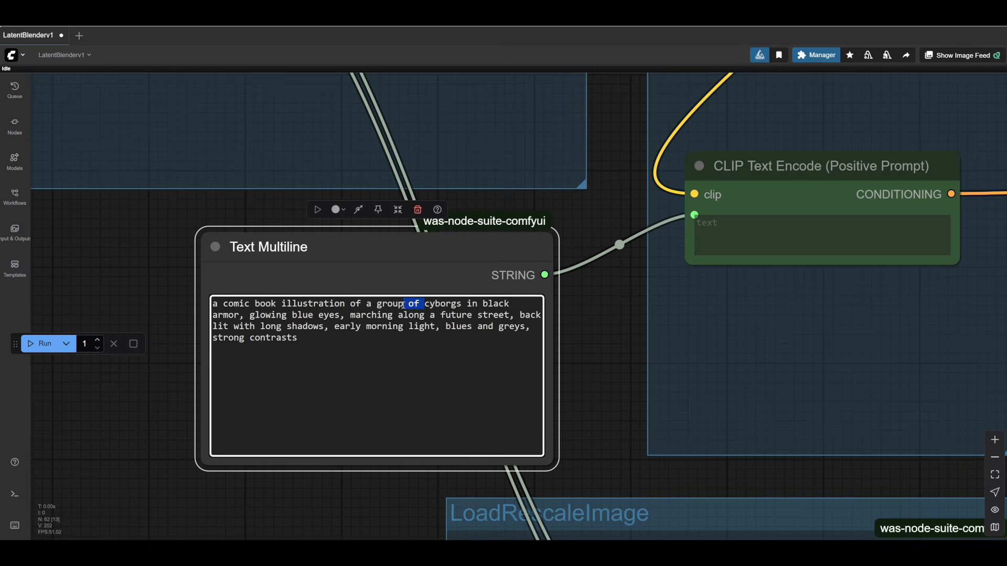
left_click(415, 308)
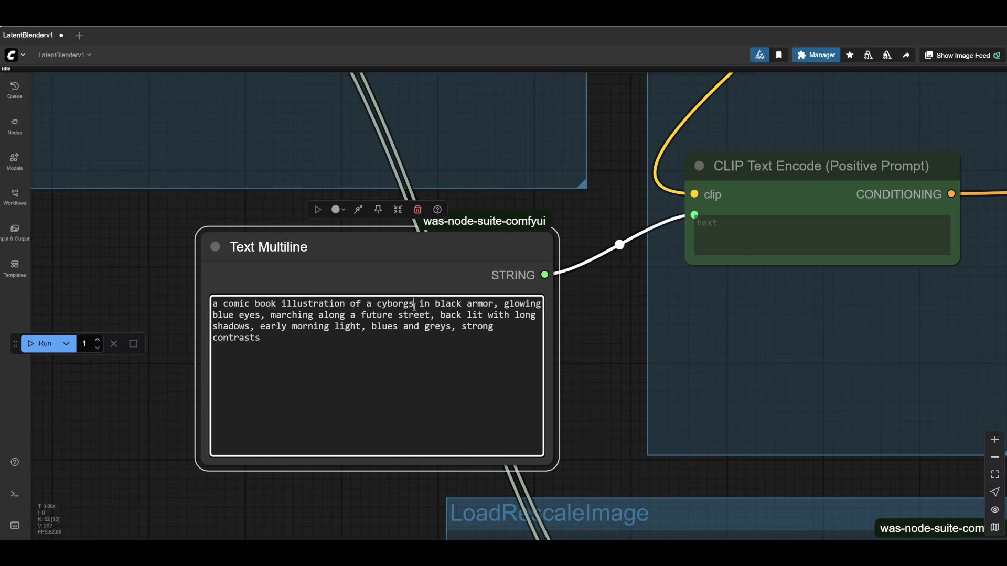
key("BackSpace")
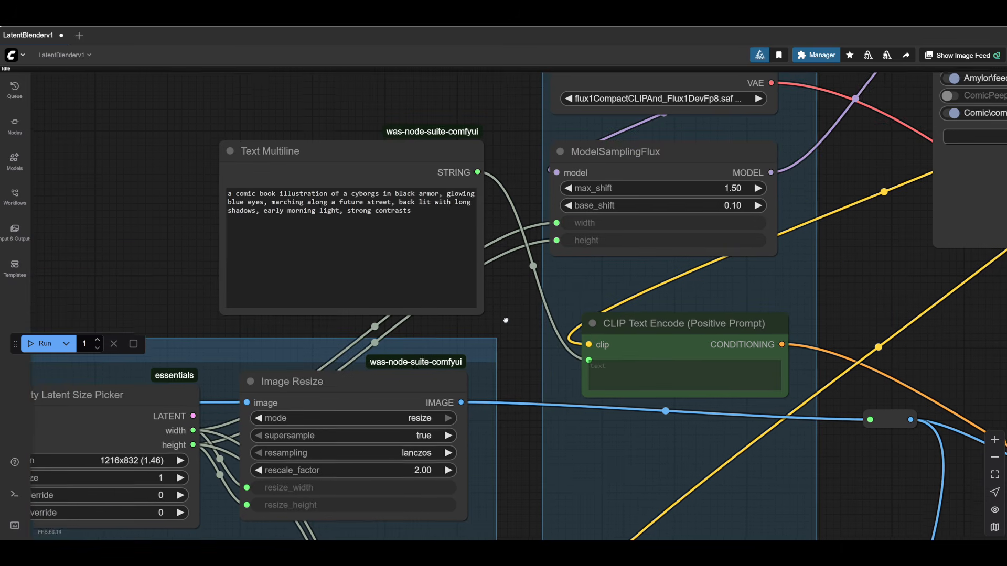
left_click(377, 201)
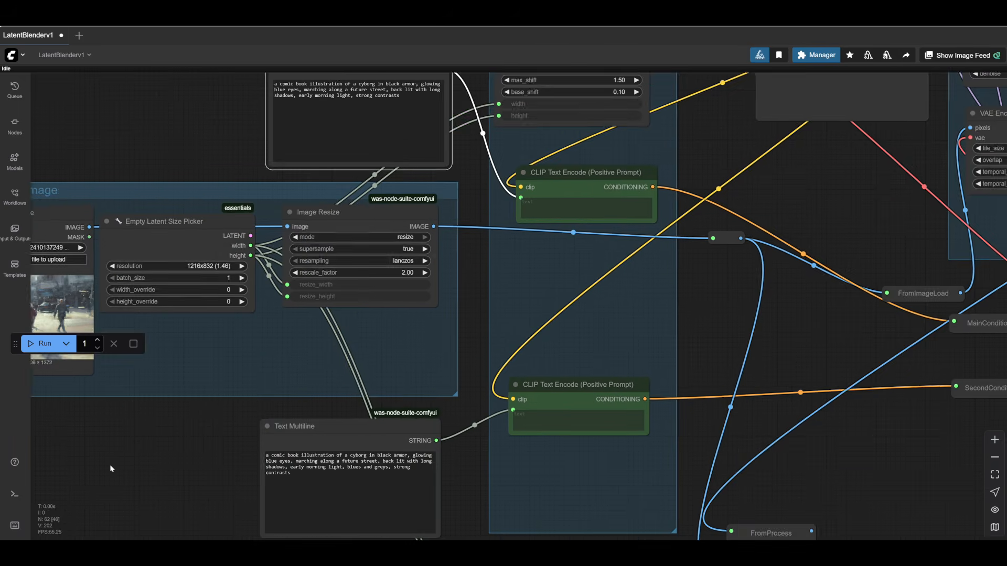
Replace the street painting in the upper Load Image node with the factory interior picture whose file name ends in 6s8.jpg
left_click_drag(110, 469, 423, 407)
scroll(419, 369, "up", 5)
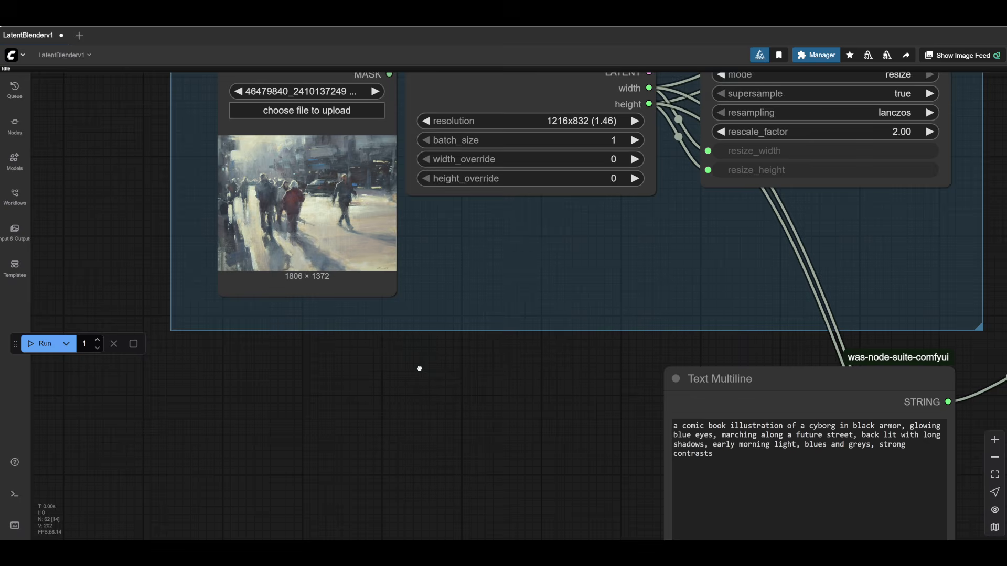
left_click_drag(419, 368, 412, 464)
scroll(470, 349, "up", 4)
left_click_drag(470, 349, 551, 337)
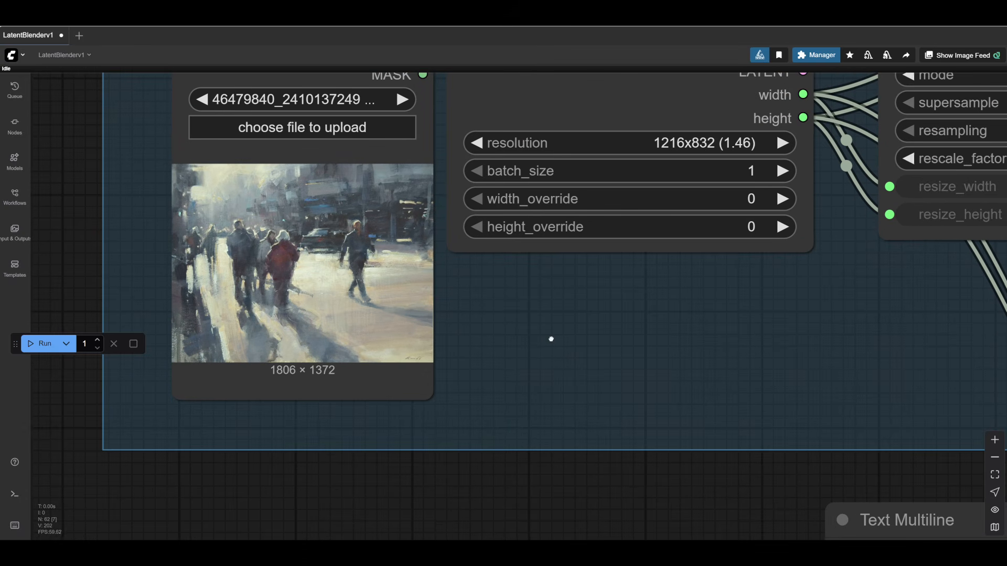
left_click(283, 137)
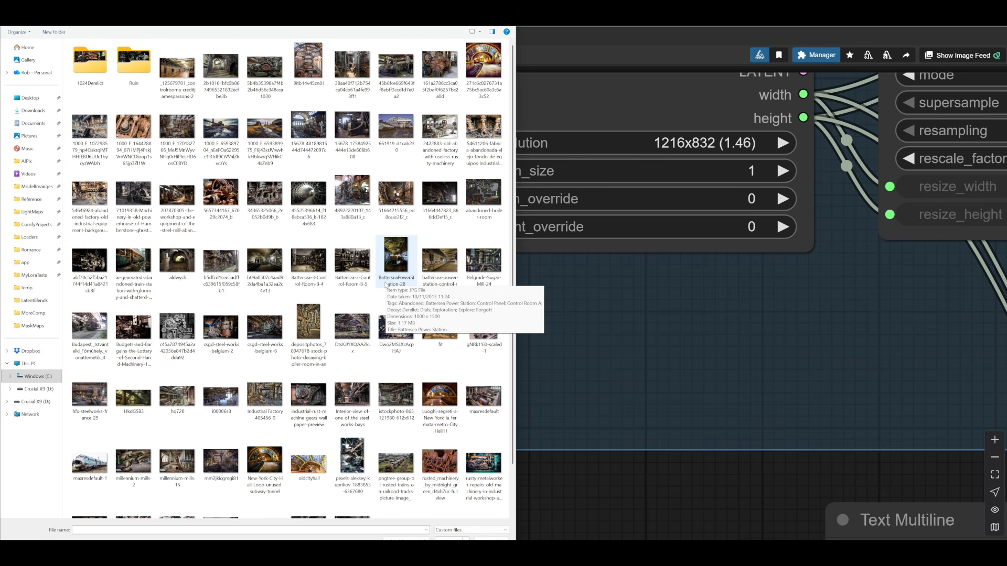
left_click(221, 395)
double_click(228, 399)
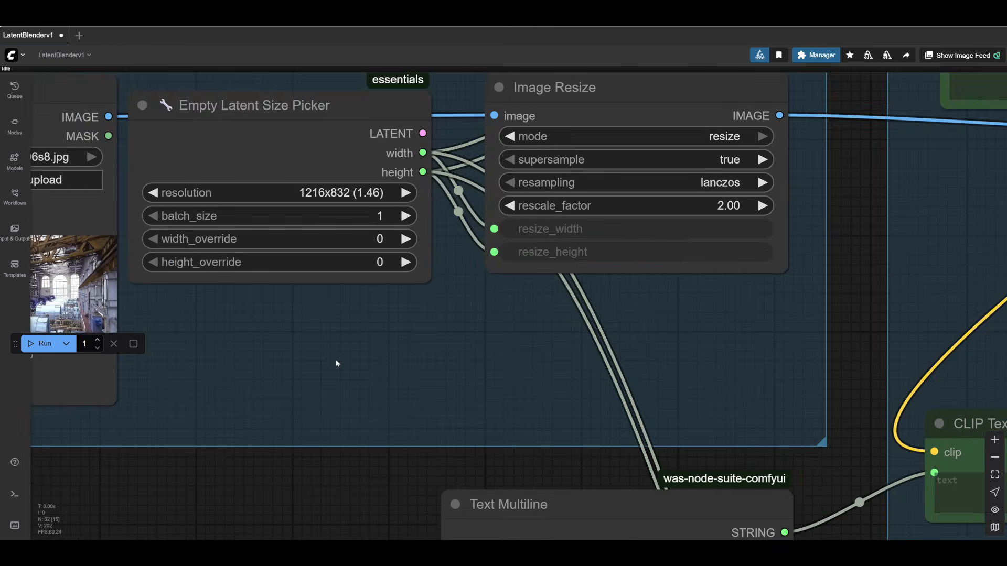
Bypass all nodes in the Upscale group
scroll(341, 360, "down", 3)
left_click_drag(623, 340, 203, 322)
scroll(202, 322, "down", 5)
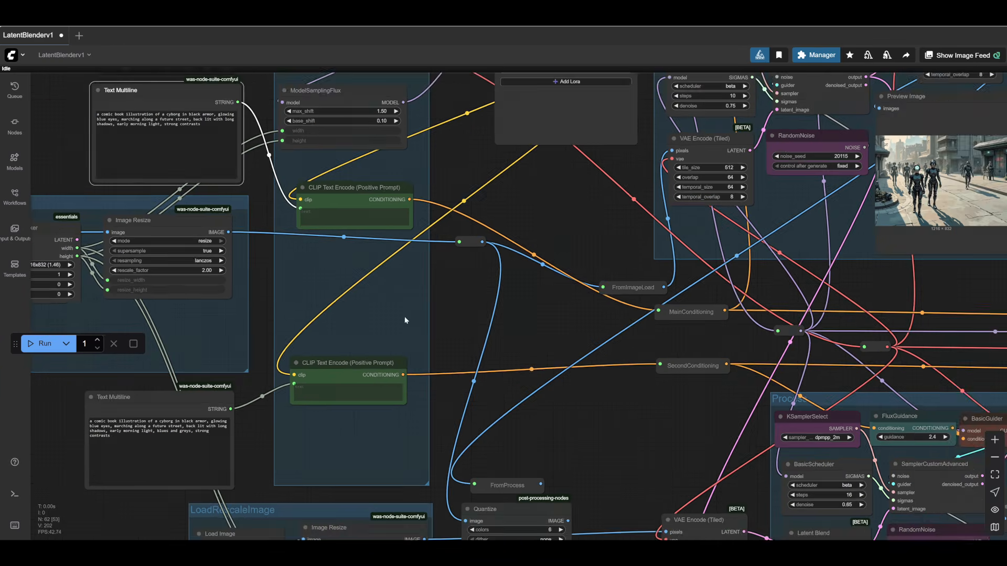
left_click_drag(612, 237, 132, 396)
scroll(176, 347, "up", 4)
scroll(117, 389, "down", 1)
scroll(117, 391, "down", 1)
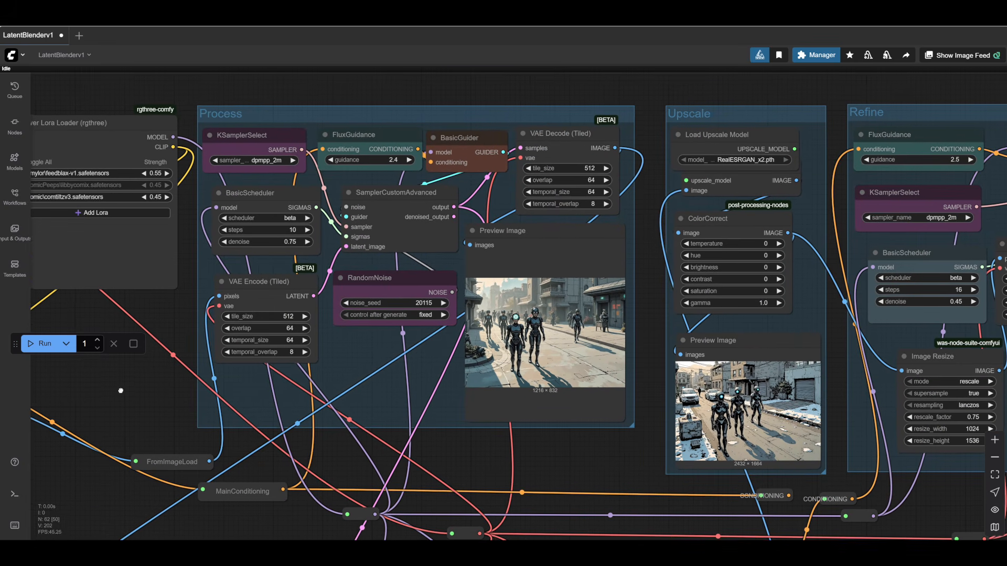
right_click(816, 282)
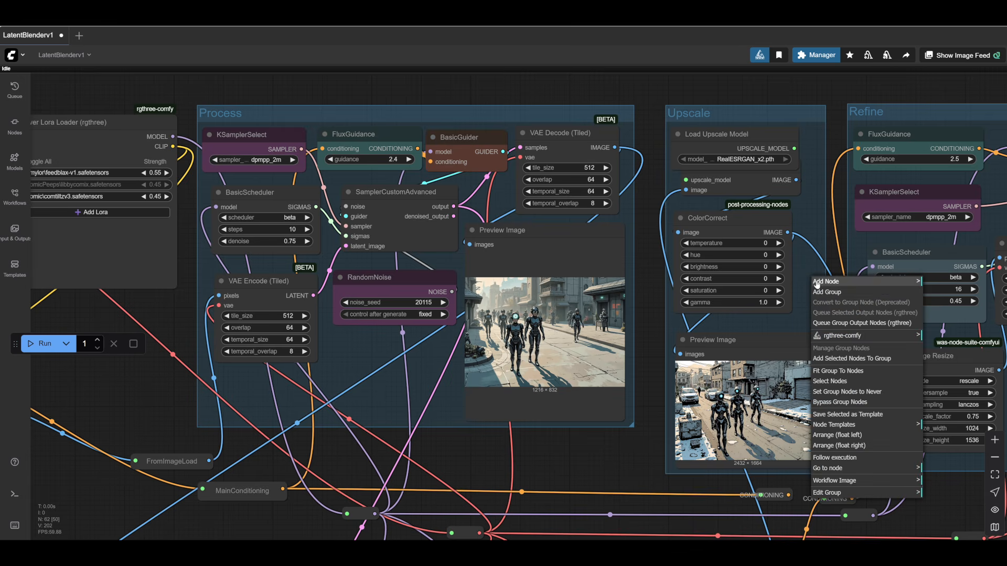
left_click(842, 393)
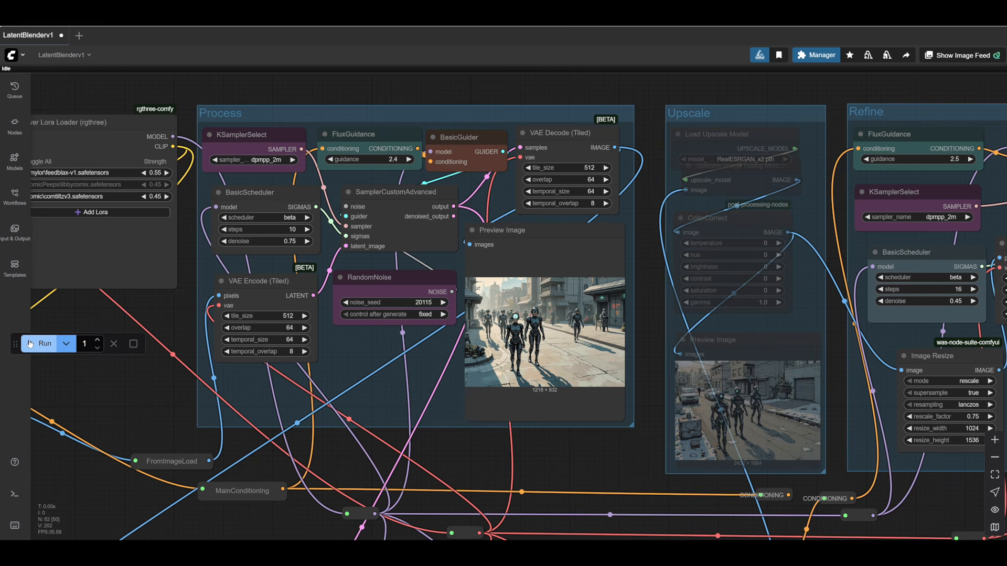
Bypass the lower Process group's nodes and run the workflow to generate only the upper Process group's image
left_click(31, 344)
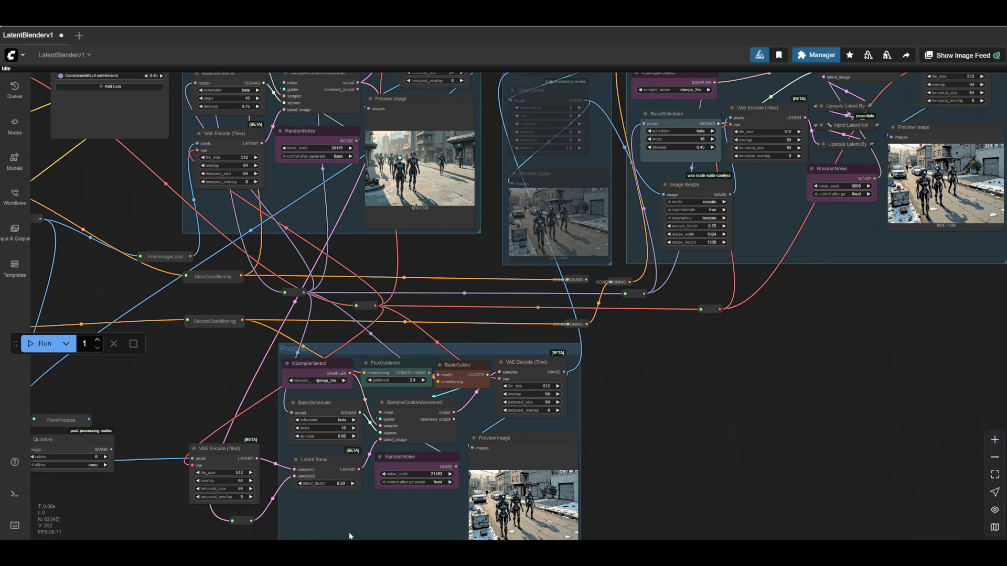
right_click(350, 523)
left_click(378, 408)
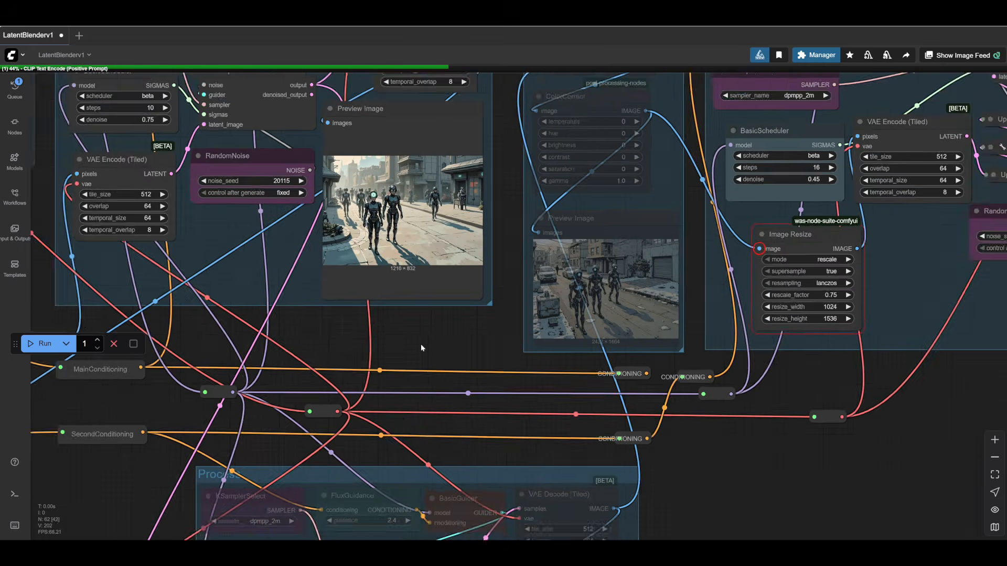
scroll(421, 344, "up", 2)
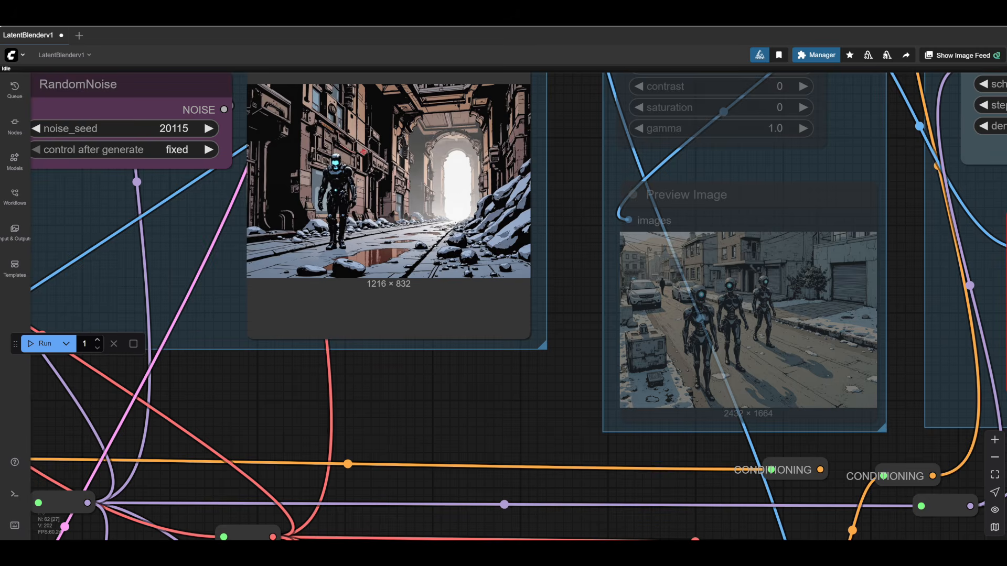
Set the upper Process group's noise_seed to 20116 and run the workflow again
scroll(428, 183, "down", 1)
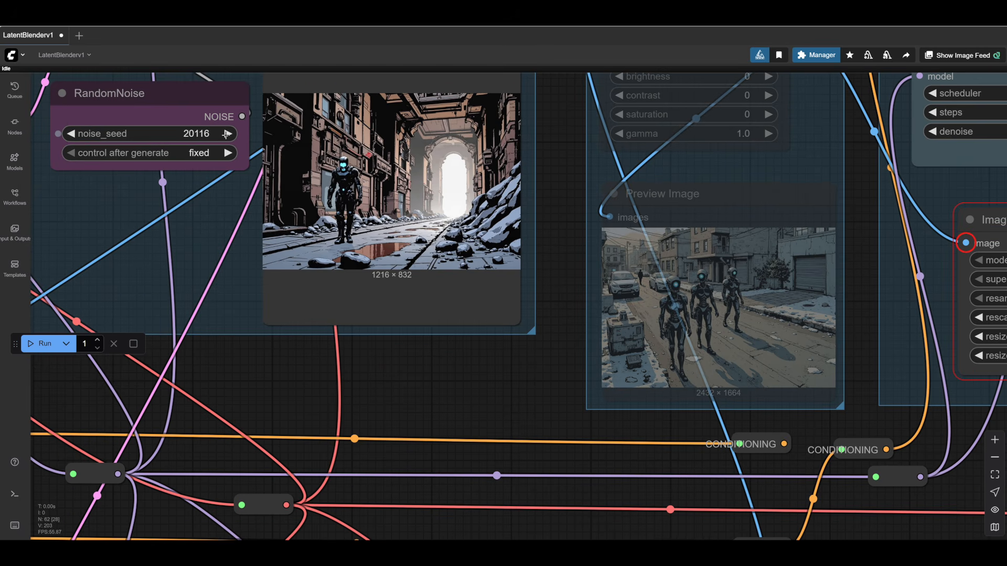
left_click(30, 346)
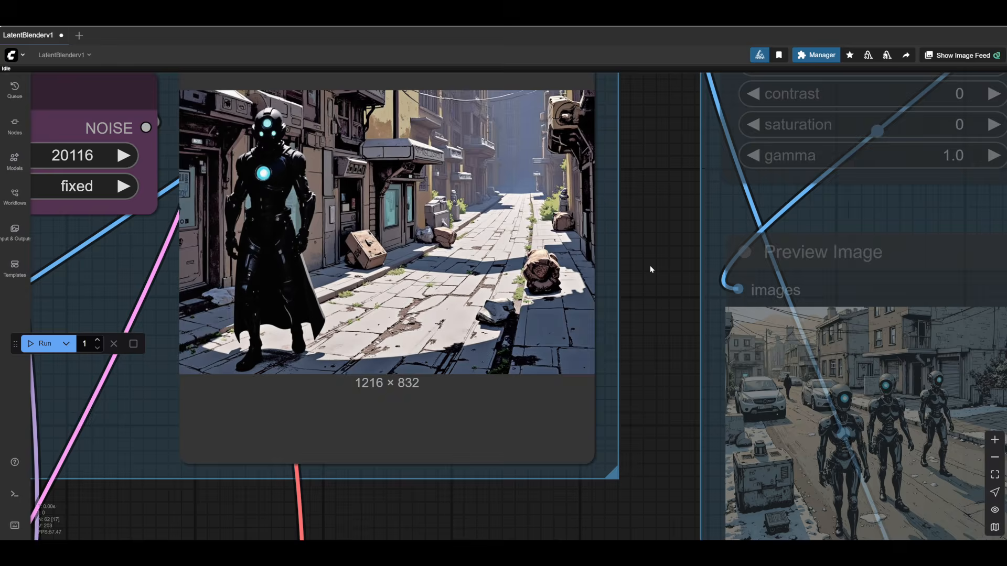
scroll(650, 265, "down", 5)
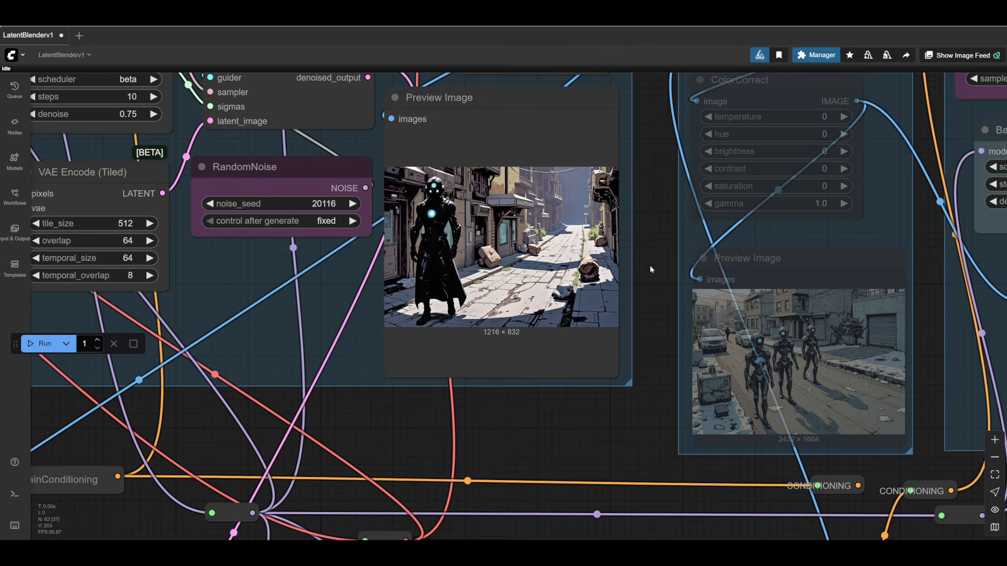
Re-enable the lower Process group's bypassed nodes and trace its image inputs back to the LoadRescaleImage group
scroll(650, 266, "down", 2)
left_click_drag(565, 399, 535, 273)
scroll(537, 274, "down", 3)
left_click_drag(320, 423, 376, 304)
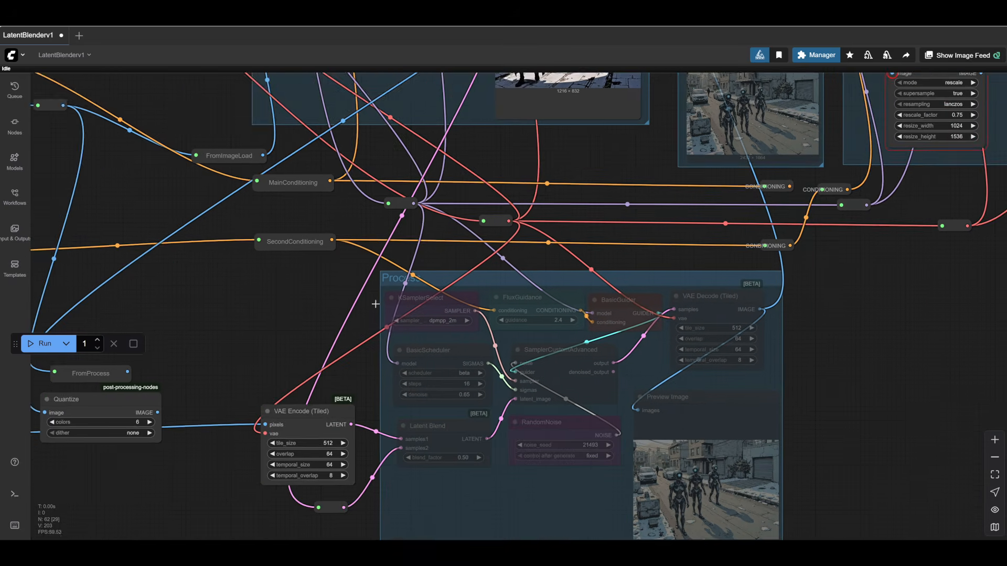
left_click_drag(245, 296, 270, 141)
left_click_drag(197, 409, 673, 368)
left_click_drag(313, 427, 243, 443)
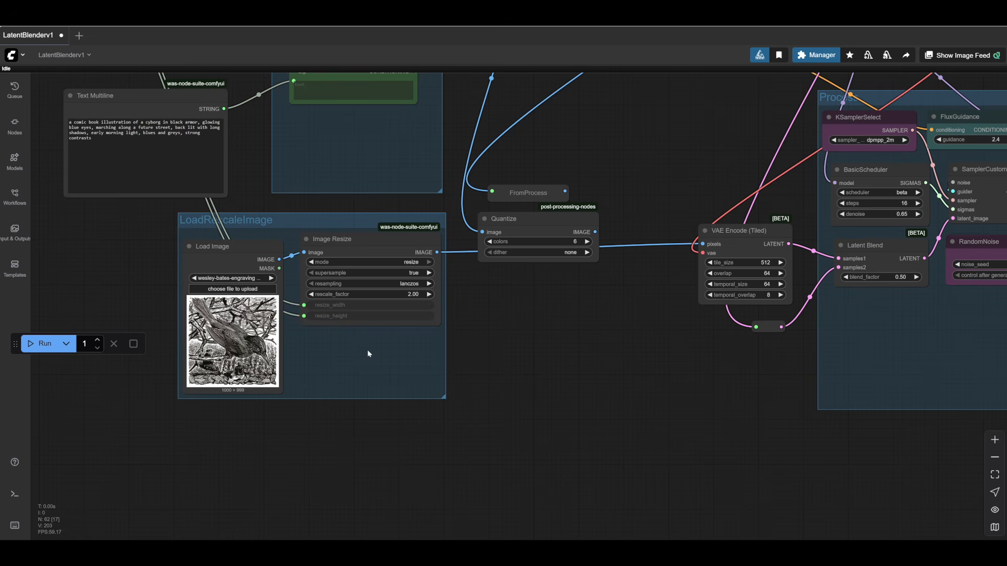
left_click_drag(572, 328, 207, 349)
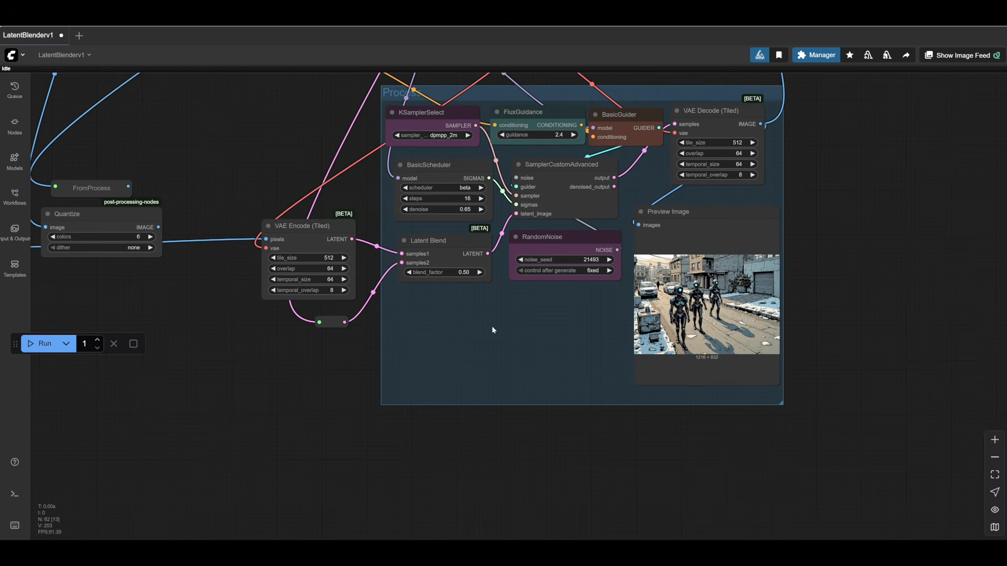
left_click_drag(230, 392, 210, 408)
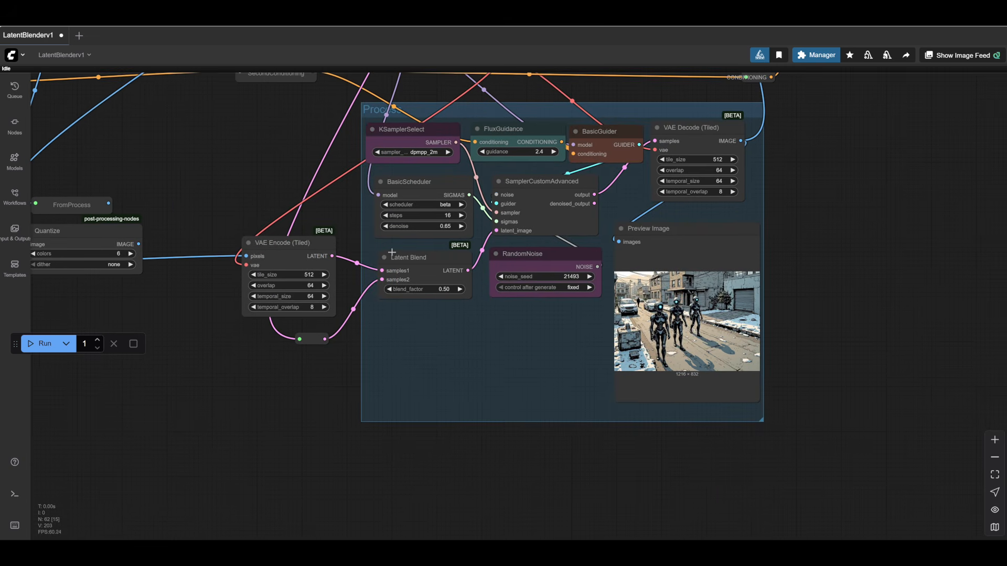
left_click_drag(218, 153, 185, 418)
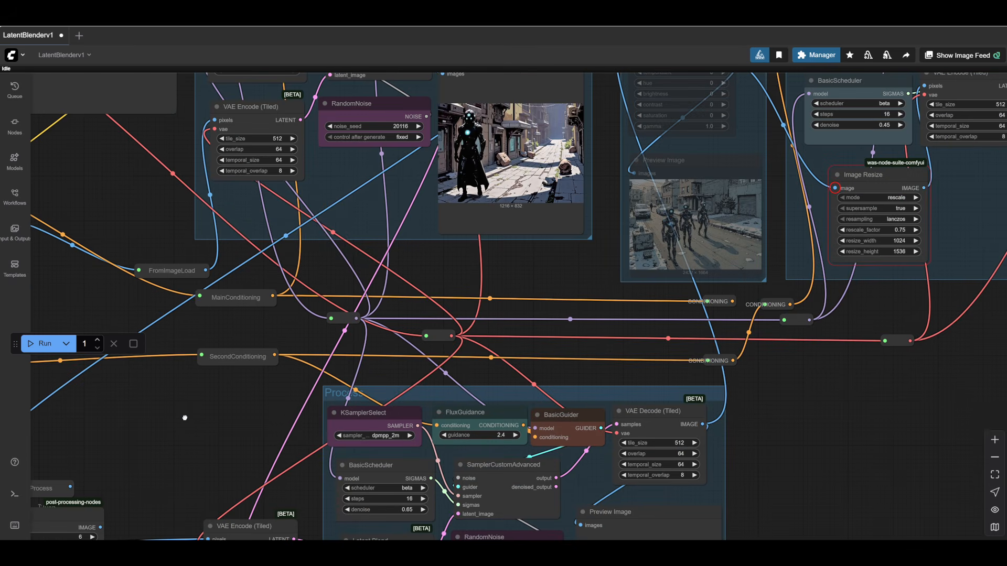
Check the bird engraving loaded in the LoadRescaleImage group and run the workflow to blend it into the lower Process group's image
left_click_drag(136, 198, 137, 262)
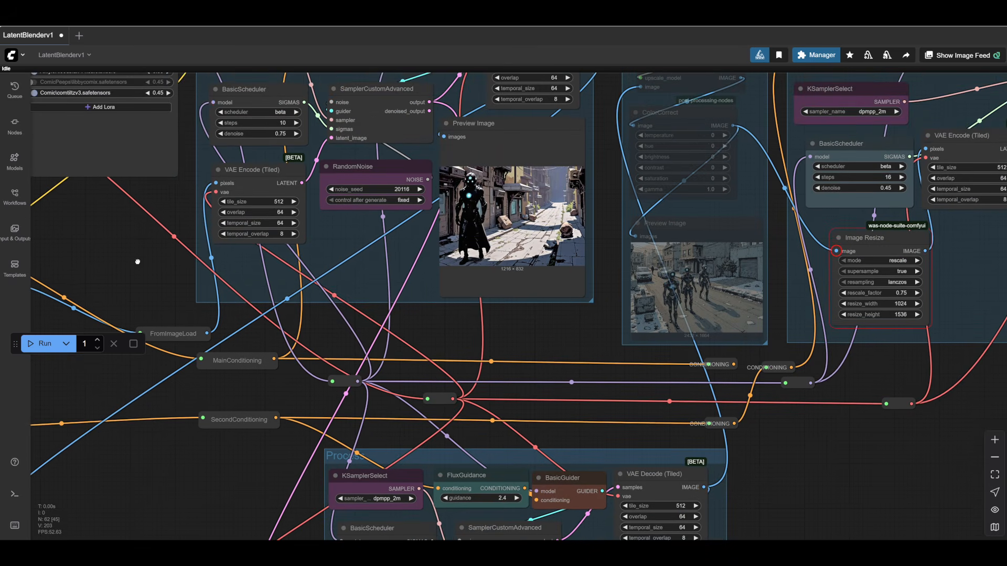
scroll(256, 265, "down", 10)
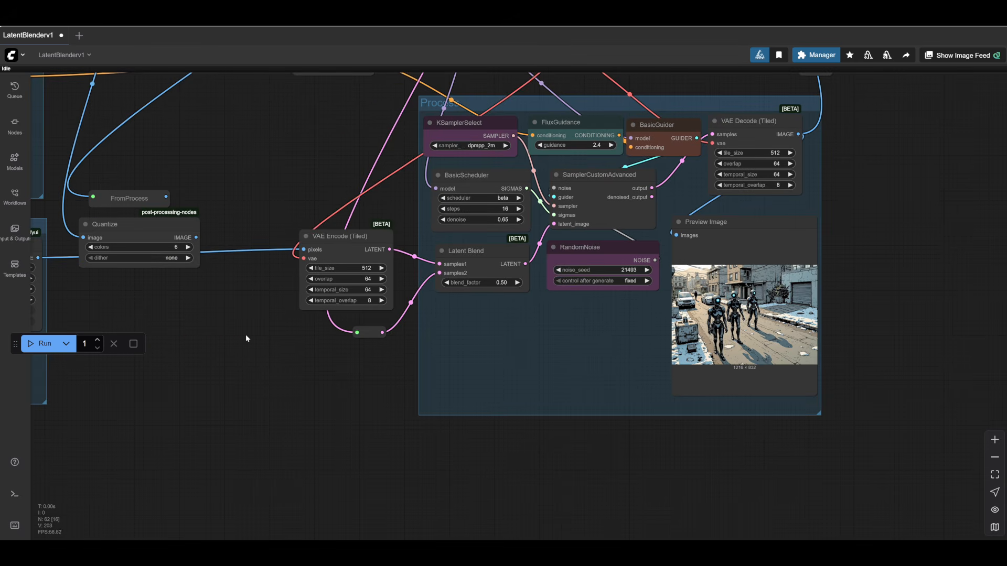
left_click_drag(181, 351, 607, 293)
scroll(257, 297, "up", 6)
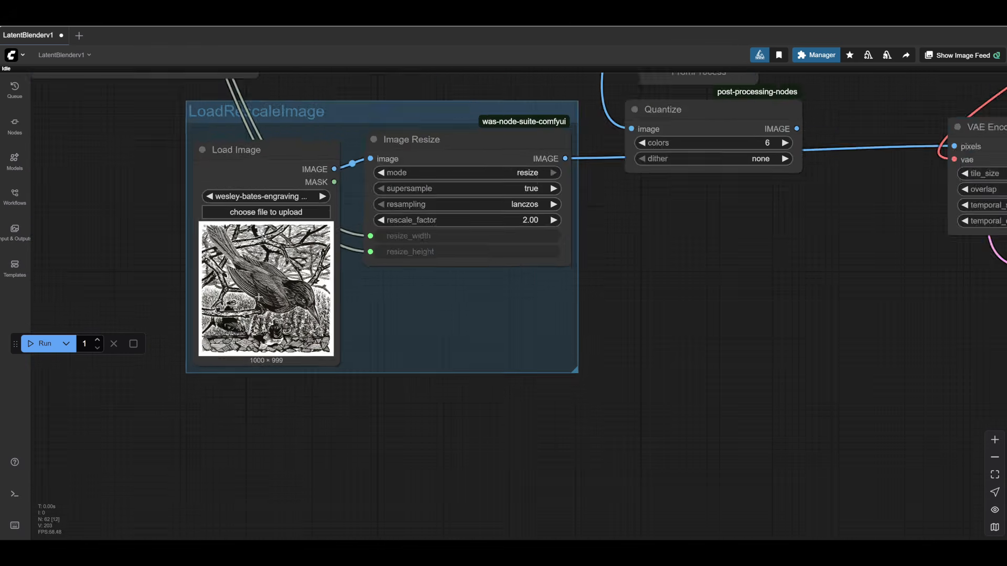
scroll(280, 297, "down", 9)
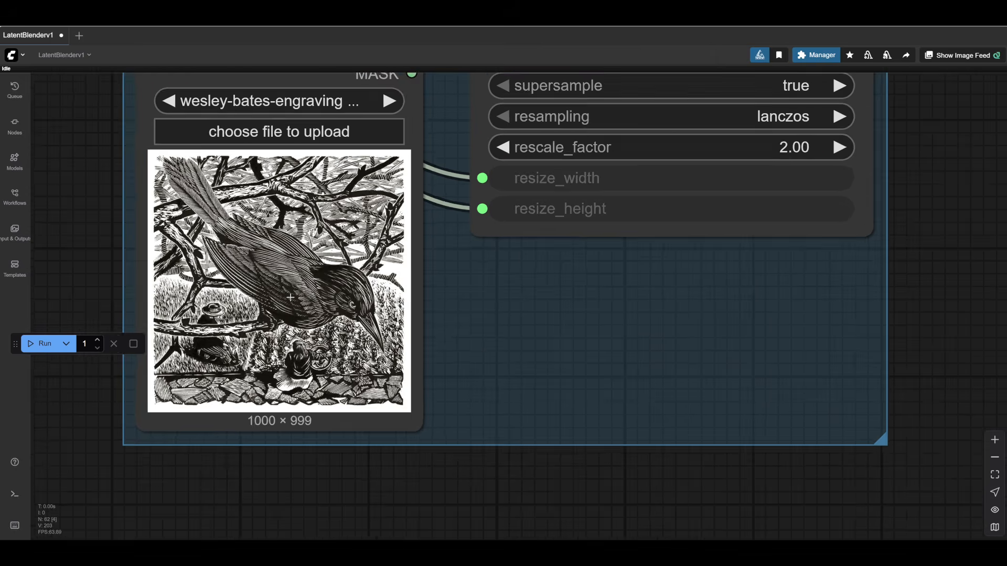
left_click_drag(736, 312, 319, 348)
scroll(319, 348, "down", 3)
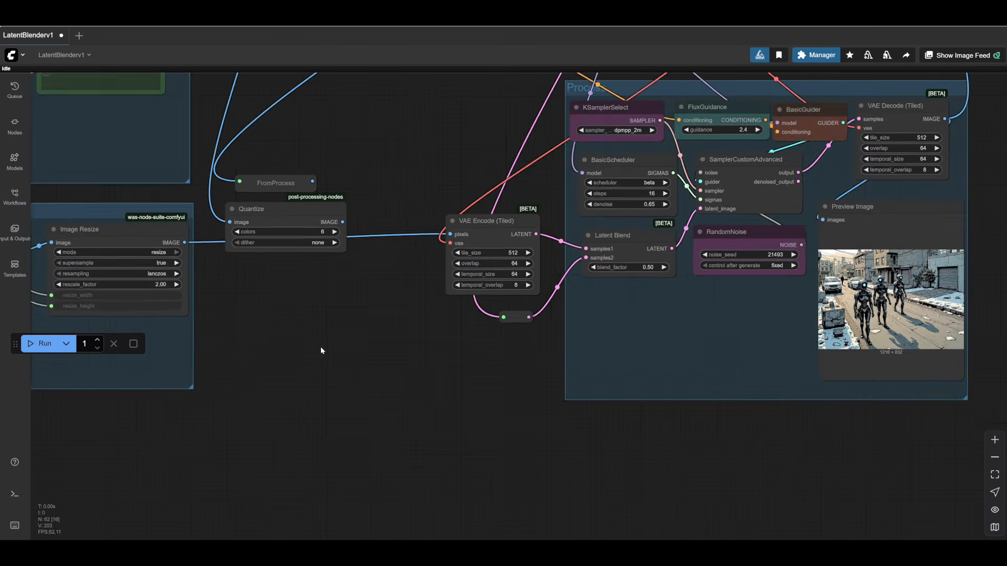
left_click_drag(435, 372, 274, 421)
scroll(216, 372, "down", 2)
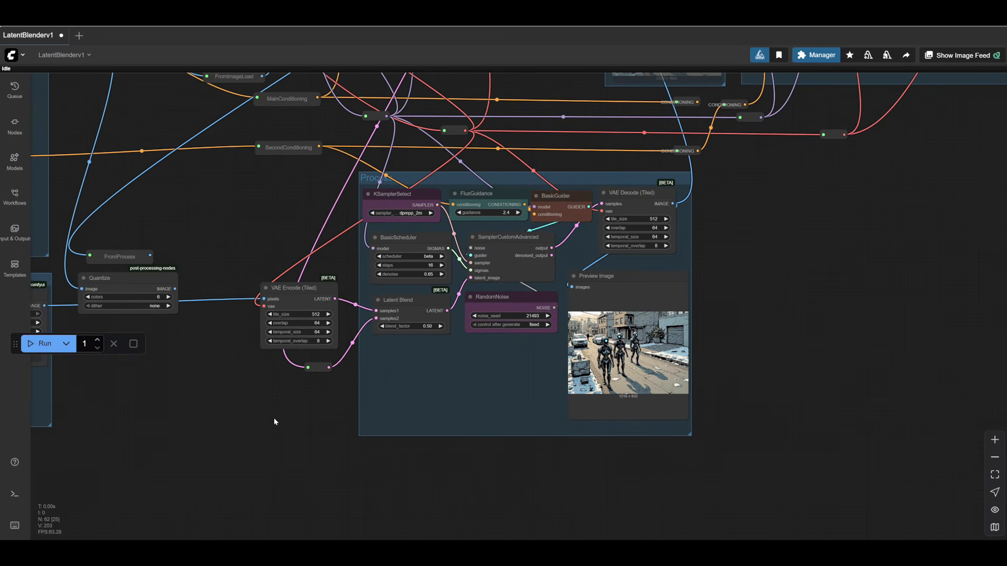
key("ctrl+Return")
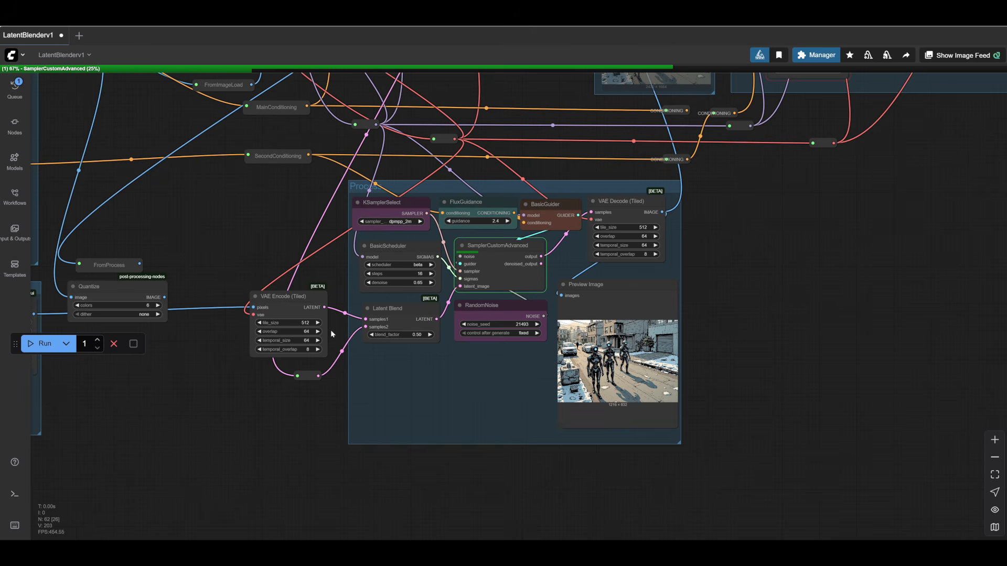
Shift the VAE Encode (Tiled) node slightly away from the lower Process group and inspect that group's generated image
left_click_drag(288, 299, 279, 301)
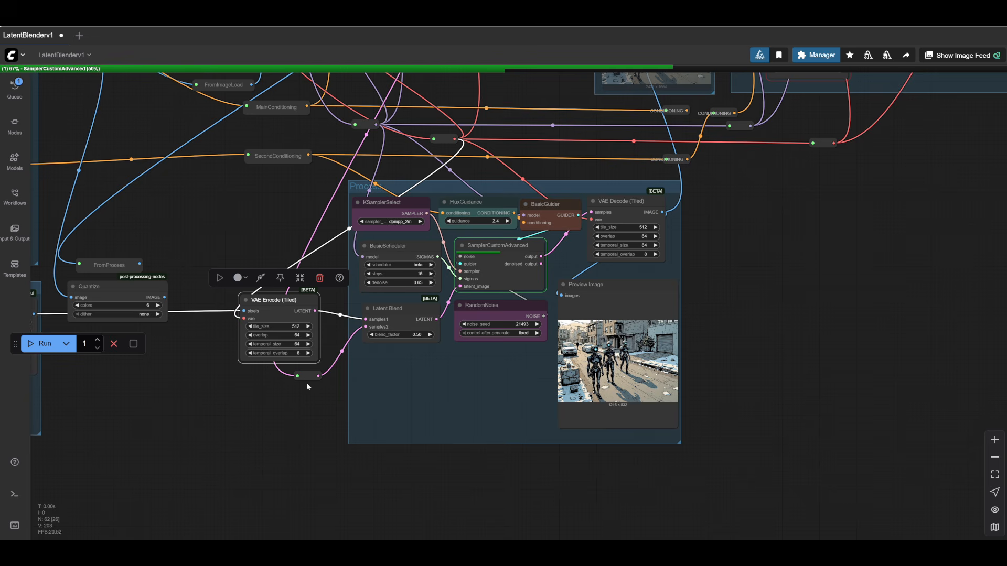
left_click_drag(285, 439, 202, 424)
scroll(528, 371, "up", 2)
scroll(718, 330, "up", 10)
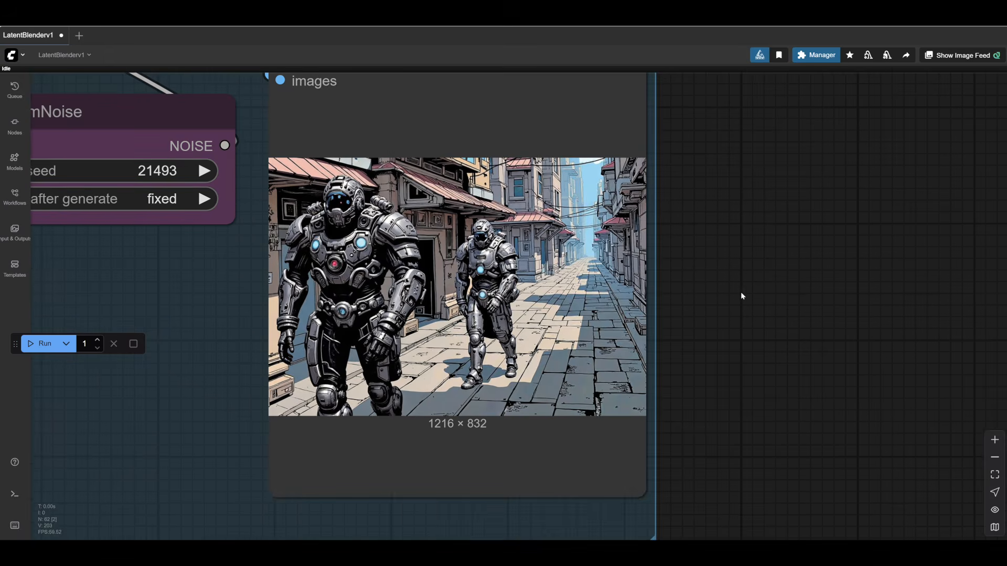
scroll(725, 304, "down", 3)
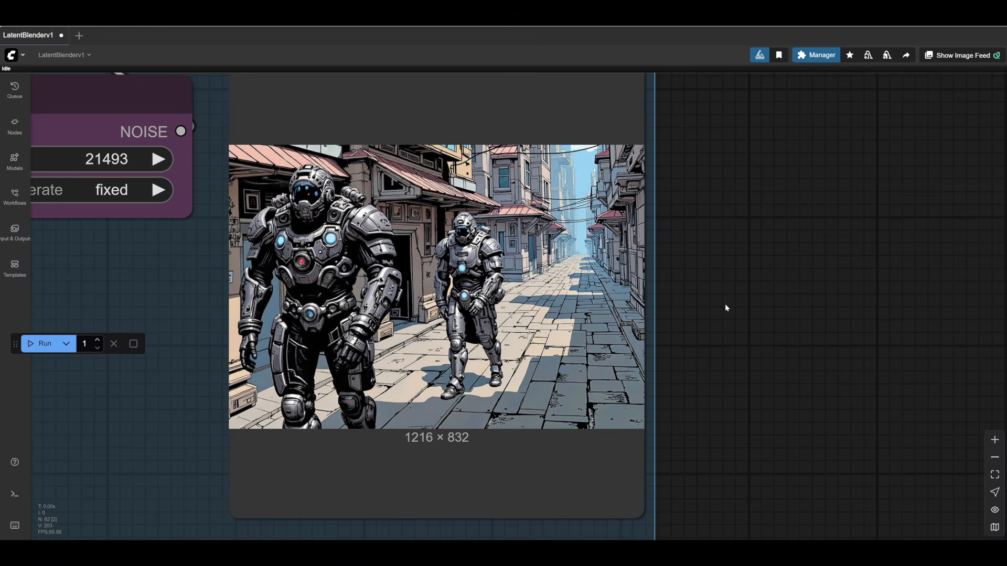
scroll(730, 326, "down", 9)
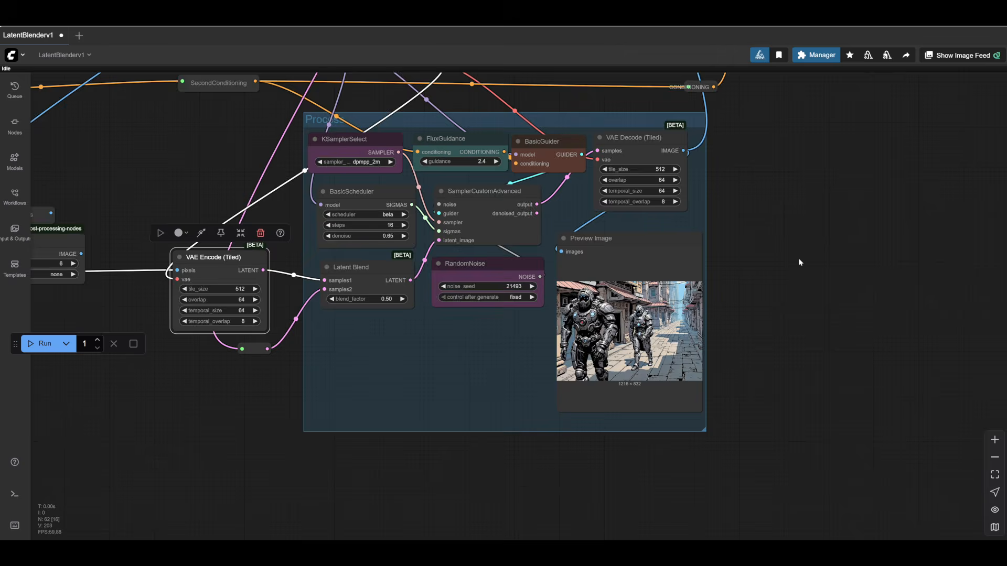
scroll(680, 328, "down", 3)
left_click_drag(798, 258, 630, 404)
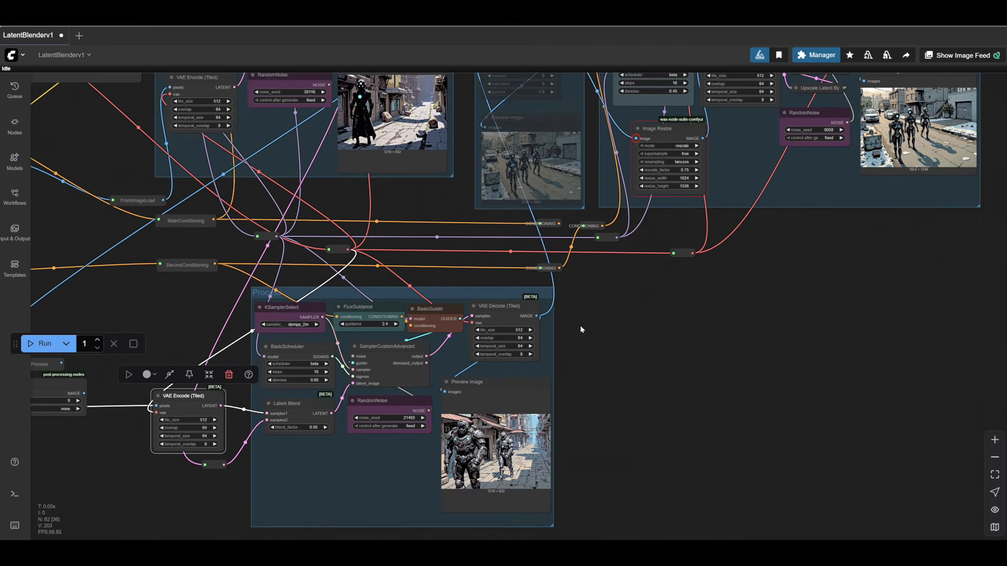
Set the lower Process group's noise_seed to 21494 and run the workflow again
left_click_drag(674, 354, 693, 265)
scroll(642, 314, "up", 1)
scroll(641, 313, "up", 7)
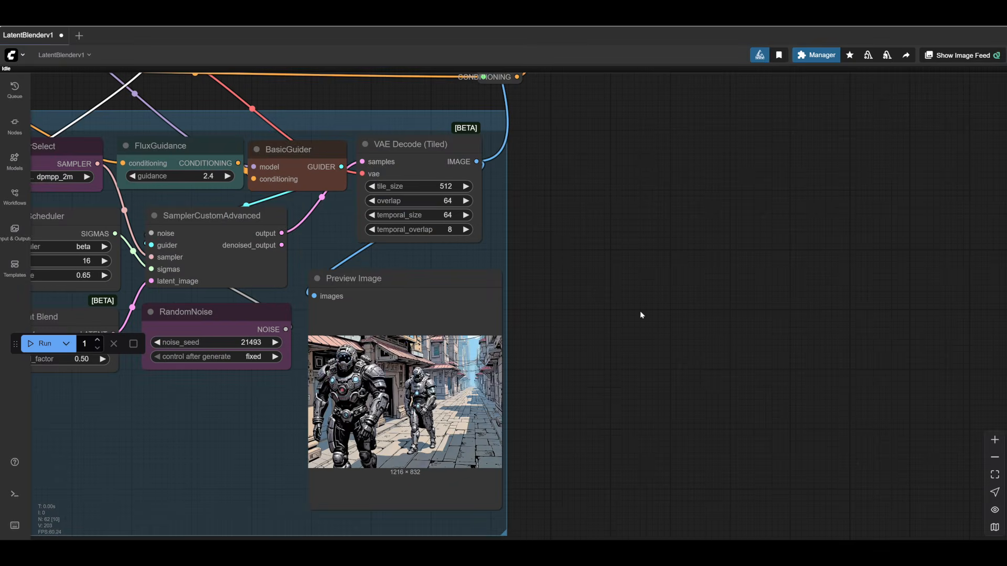
scroll(746, 331, "down", 7)
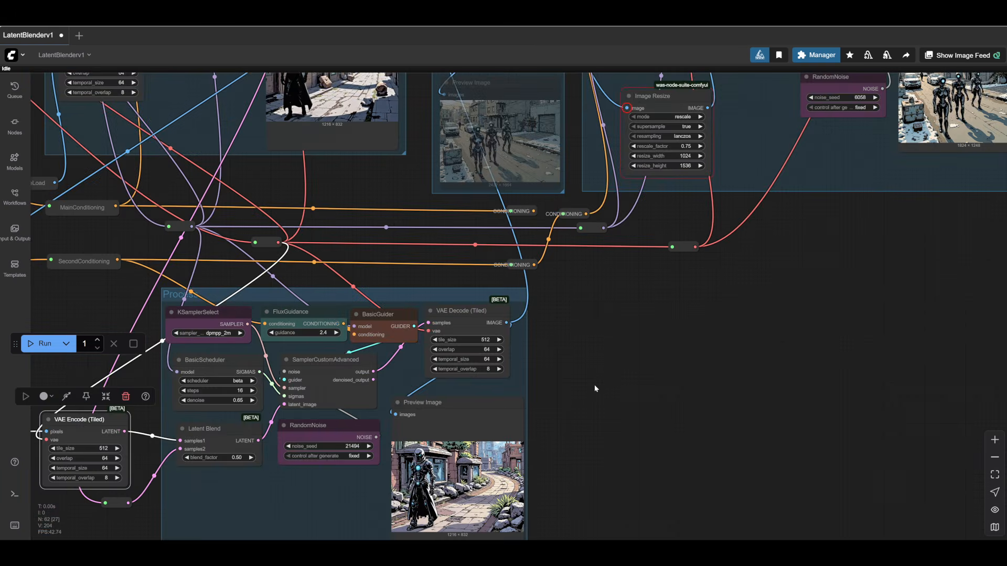
scroll(596, 392, "down", 3)
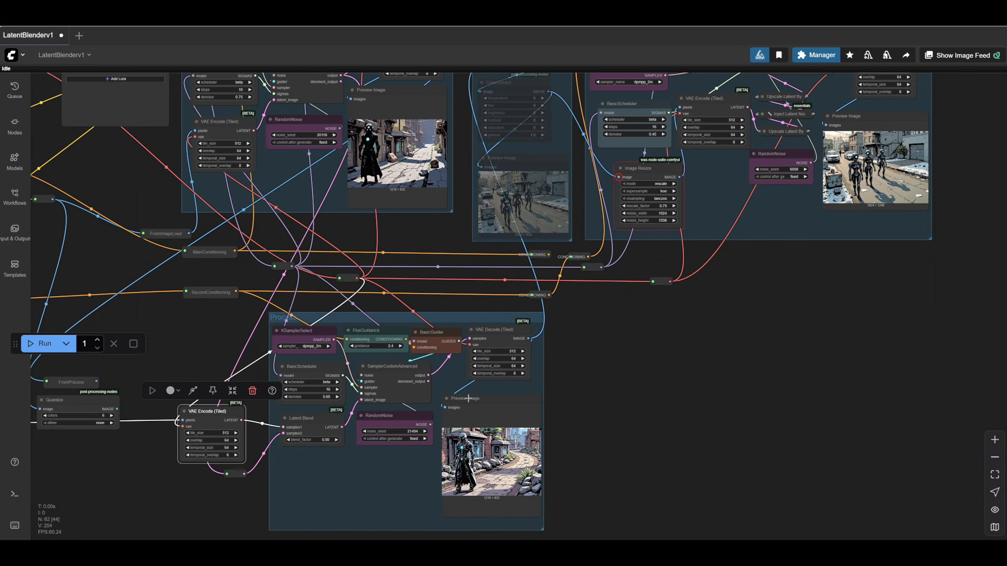
Move the lower Preview Image beneath the upper group's preview to compare both images, and return it to its group
left_click_drag(467, 398, 366, 200)
scroll(451, 223, "up", 4)
scroll(457, 229, "up", 9)
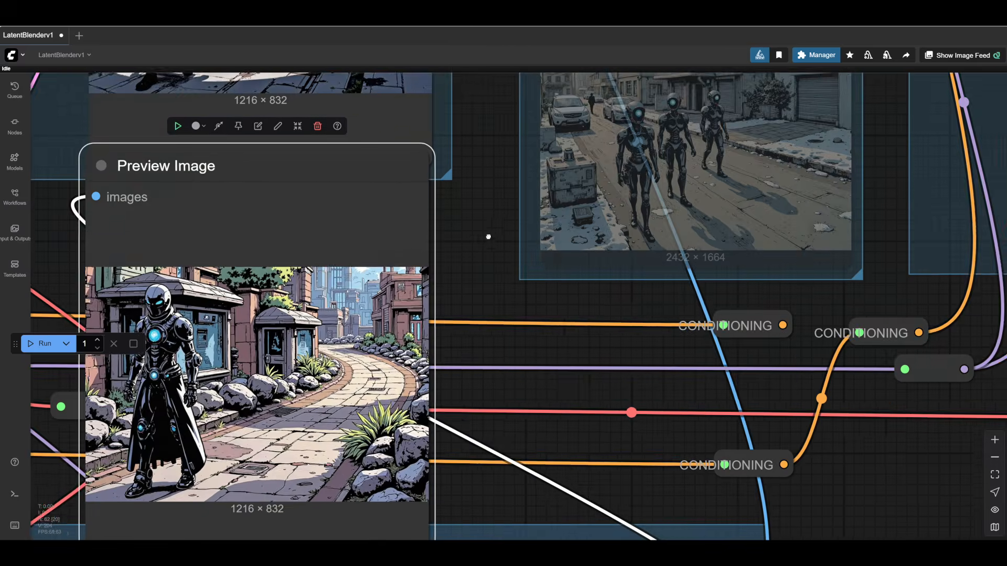
left_click_drag(458, 230, 574, 193)
scroll(638, 366, "down", 5)
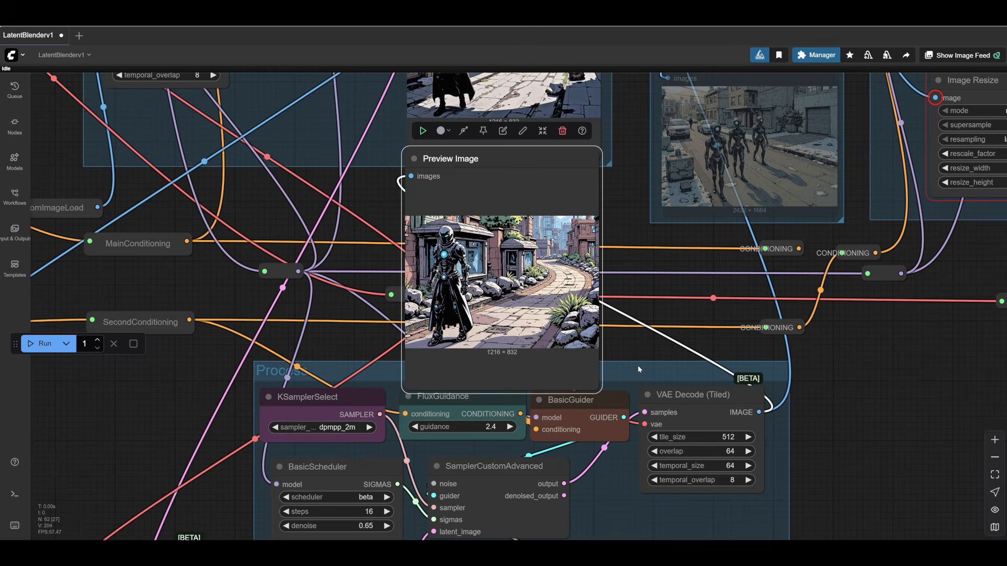
scroll(774, 428, "down", 2)
left_click_drag(854, 439, 683, 276)
left_click_drag(454, 138, 558, 343)
left_click_drag(166, 412, 596, 370)
scroll(326, 453, "up", 1)
scroll(327, 452, "up", 5)
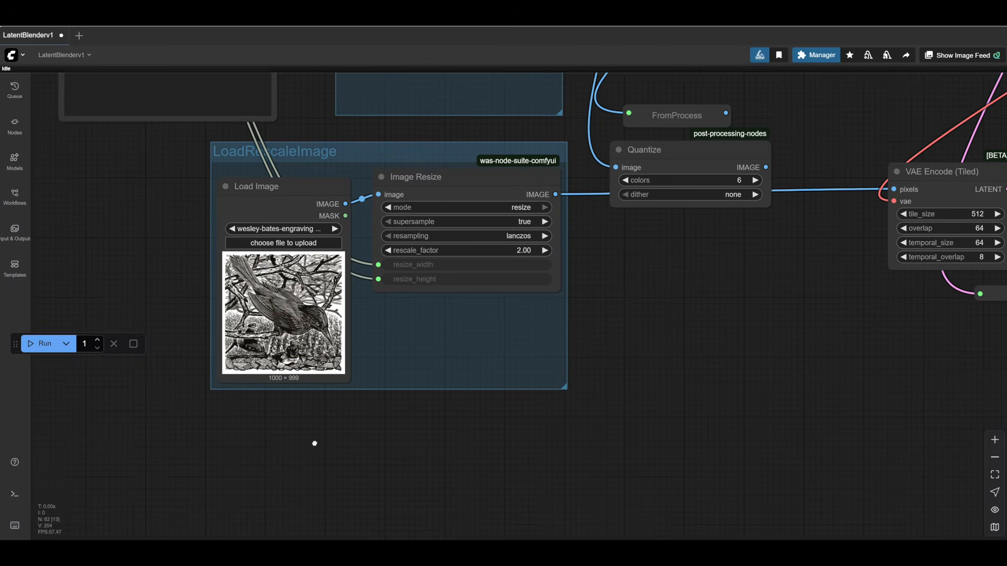
left_click_drag(313, 441, 311, 490)
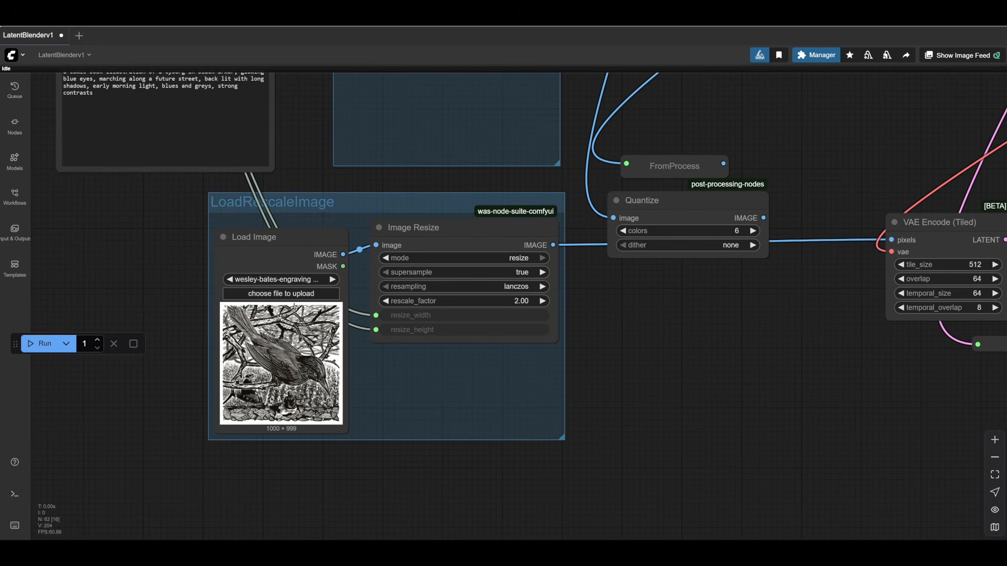
left_click(280, 295)
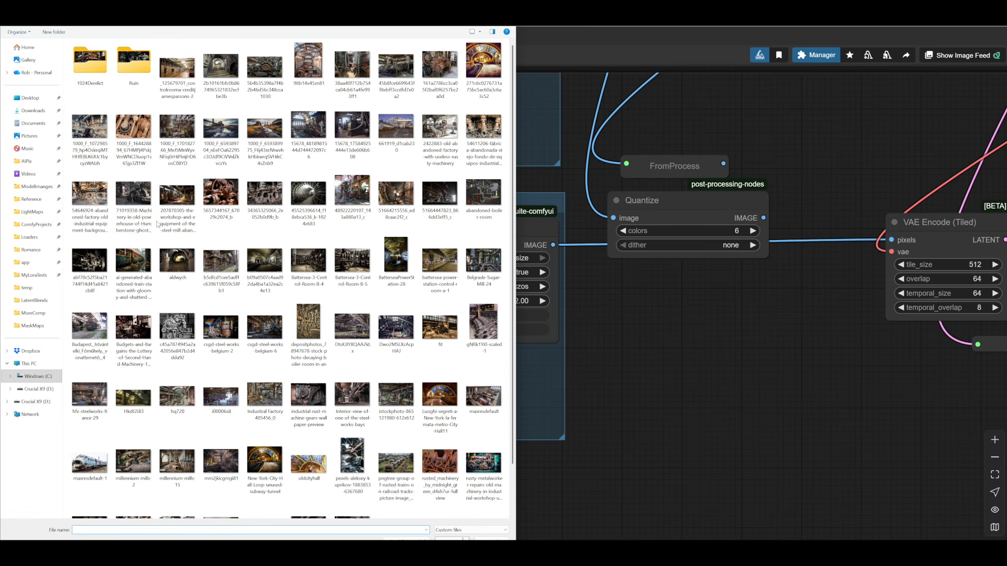
left_click(58, 252)
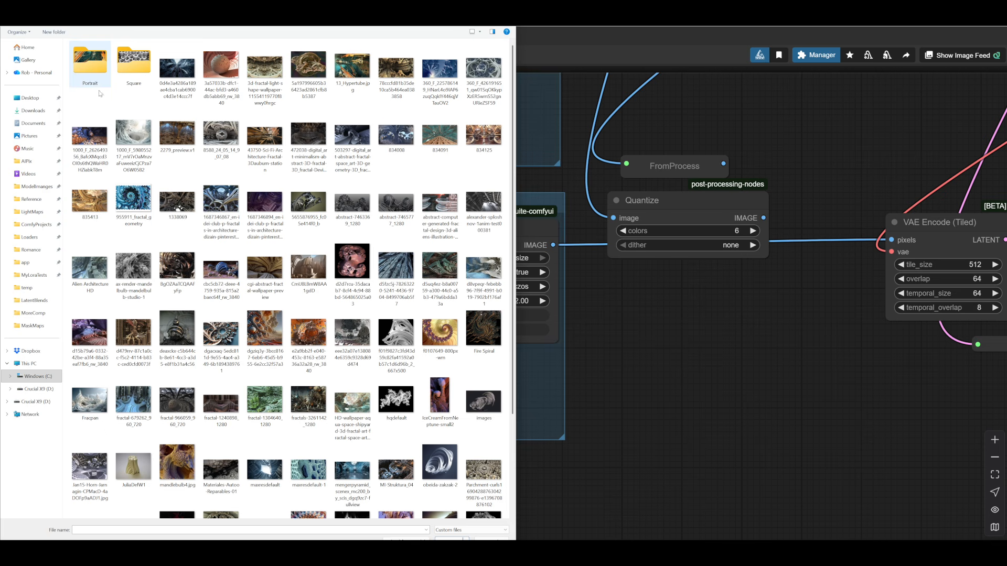
left_click(439, 336)
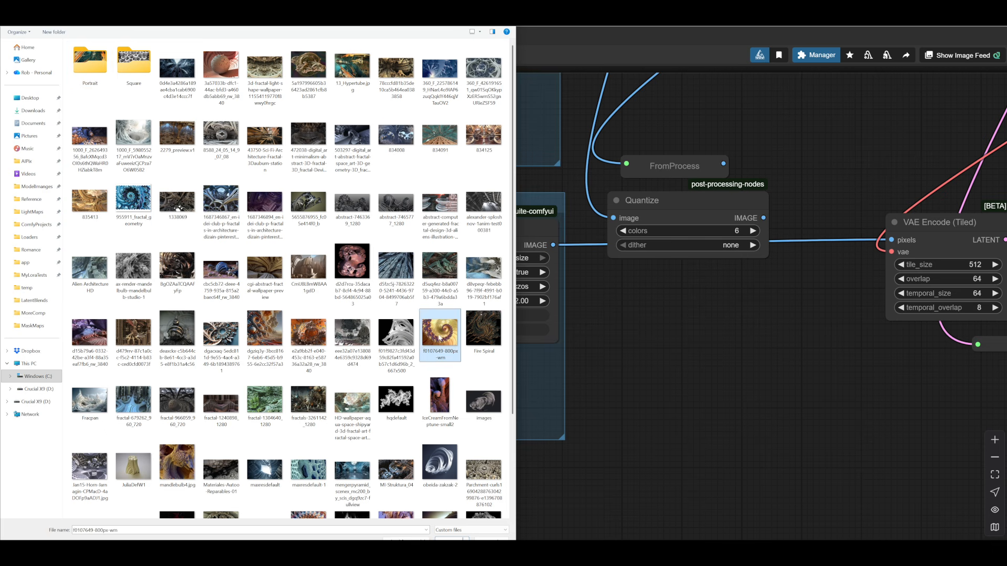
double_click(444, 348)
Run the workflow with the fractal spiral as the blend image and view the lower Process group's new preview
scroll(392, 418, "down", 10)
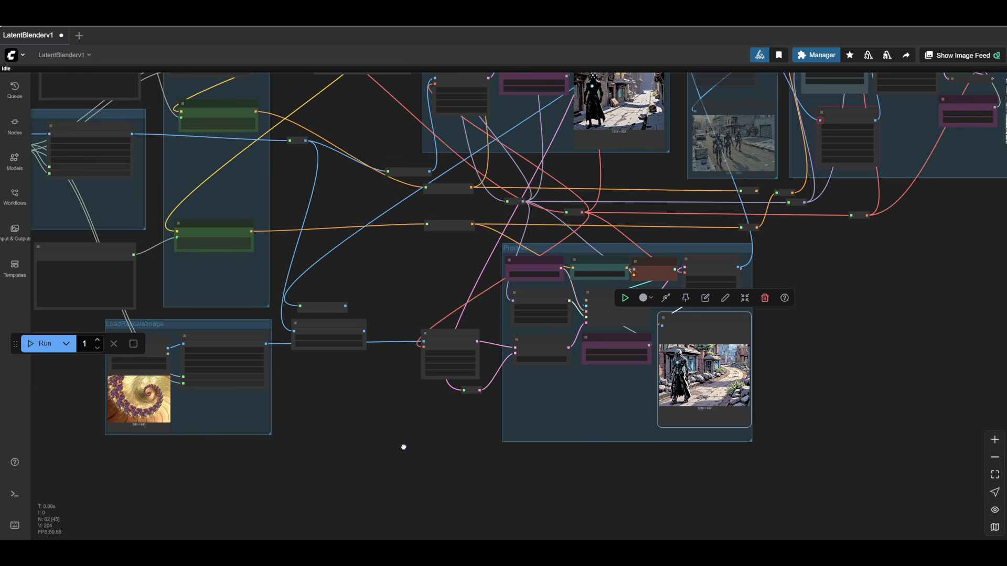
left_click_drag(404, 447, 210, 436)
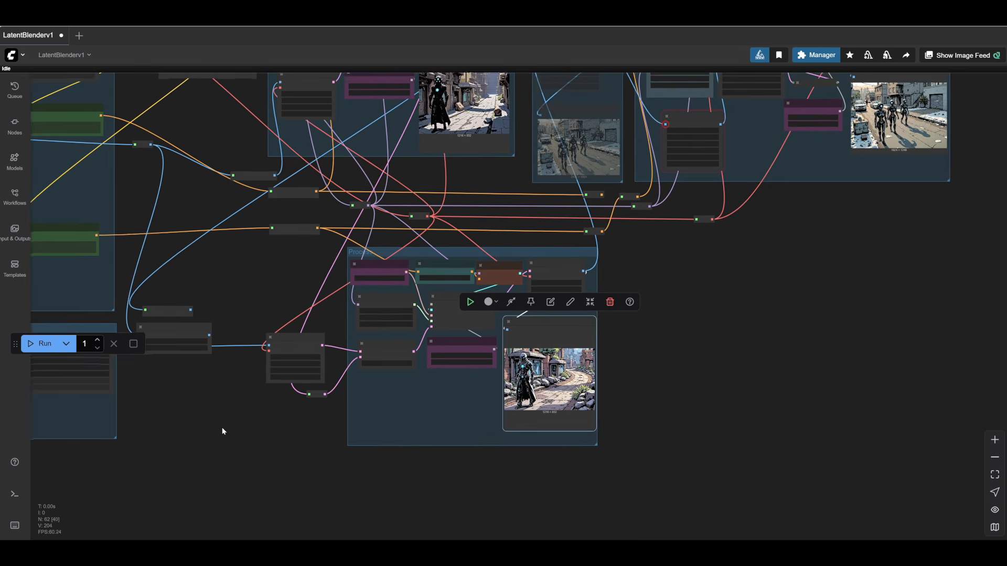
scroll(221, 428, "up", 8)
scroll(222, 428, "up", 1)
left_click_drag(301, 409, 241, 436)
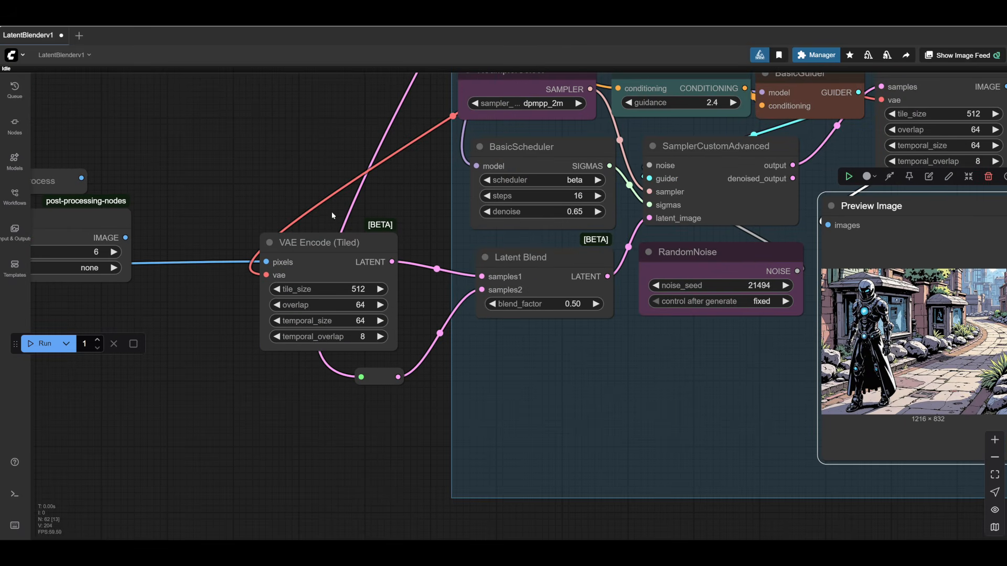
left_click_drag(322, 439, 156, 438)
scroll(193, 438, "down", 3)
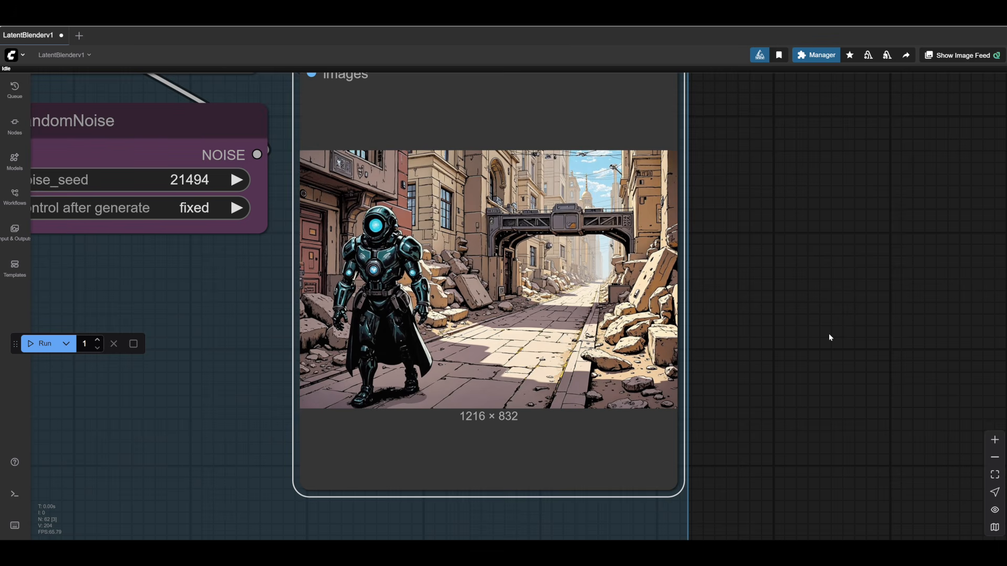
Compare the lower Process group's fractal-blended image with the upper group's image and examine its details up close
scroll(829, 335, "down", 11)
left_click_drag(840, 270, 661, 398)
scroll(661, 397, "down", 3)
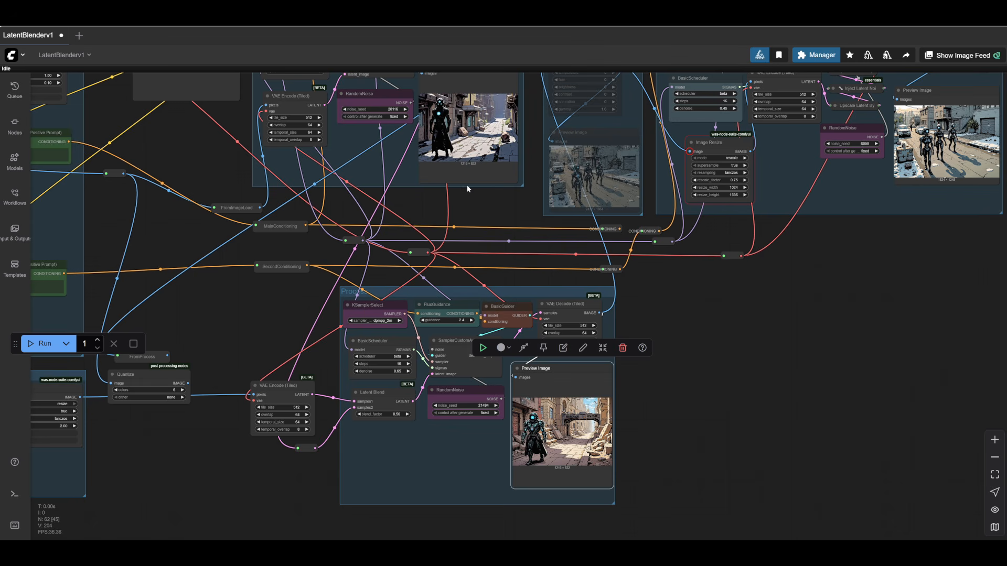
scroll(734, 472, "up", 12)
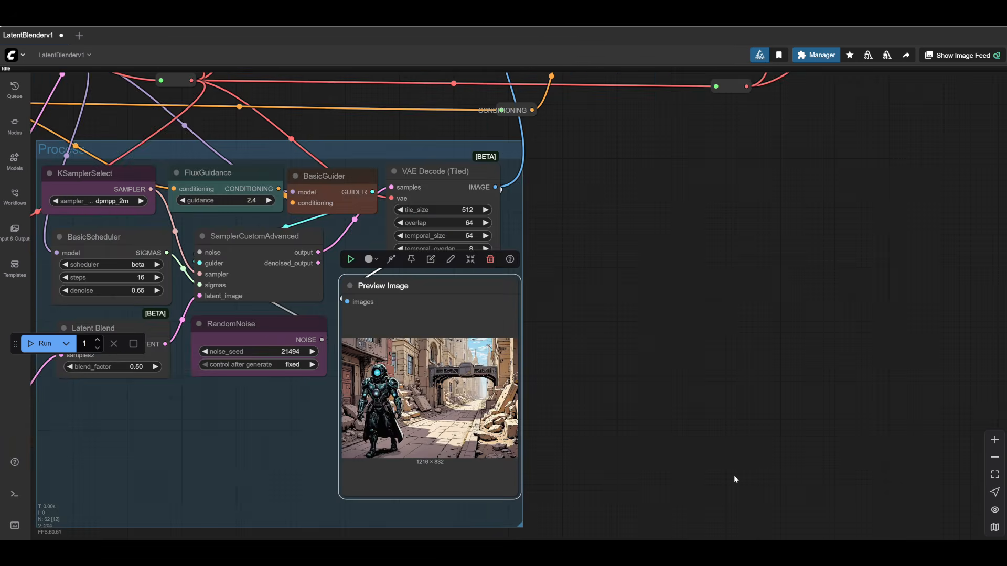
left_click_drag(524, 375, 741, 333)
scroll(649, 340, "up", 4)
left_click_drag(652, 334, 798, 342)
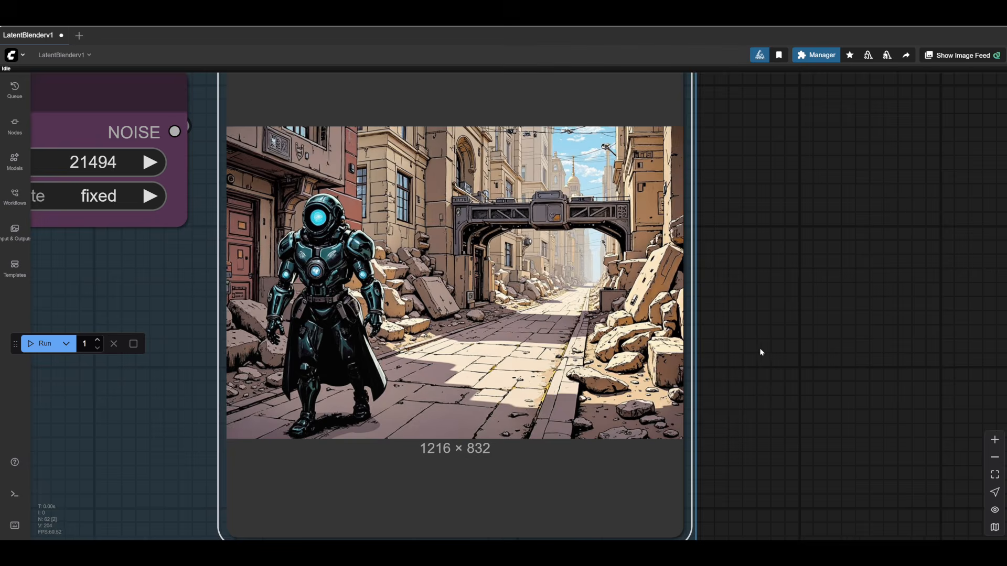
scroll(761, 352, "down", 12)
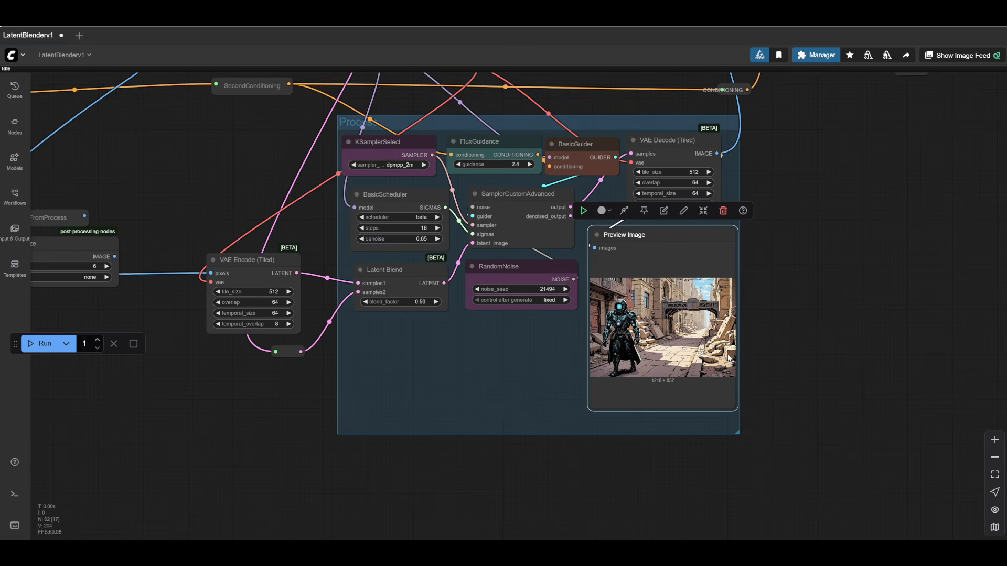
Compare the fractal spiral in the LoadRescaleImage group with the composition of the lower Process group's generated image
left_click_drag(216, 416, 586, 391)
left_click_drag(226, 361, 352, 317)
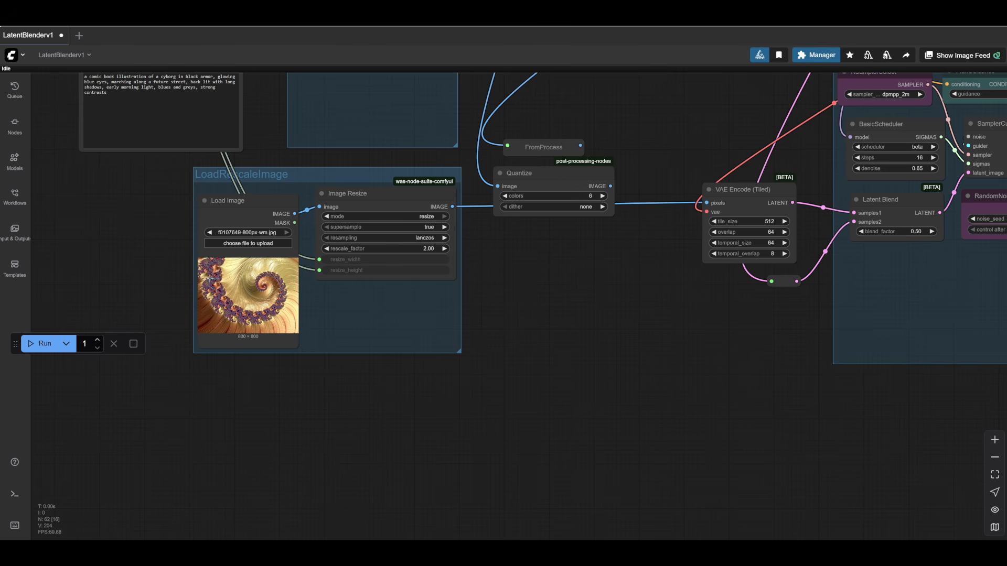
left_click_drag(627, 313, 181, 357)
scroll(181, 357, "down", 4)
scroll(637, 313, "up", 15)
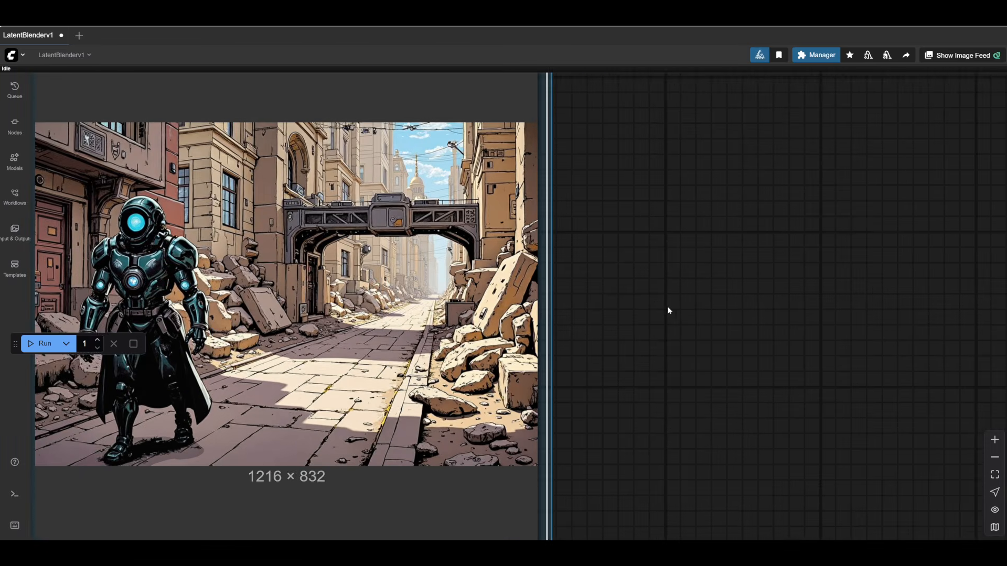
left_click_drag(667, 310, 798, 294)
scroll(798, 295, "down", 8)
scroll(798, 294, "down", 3)
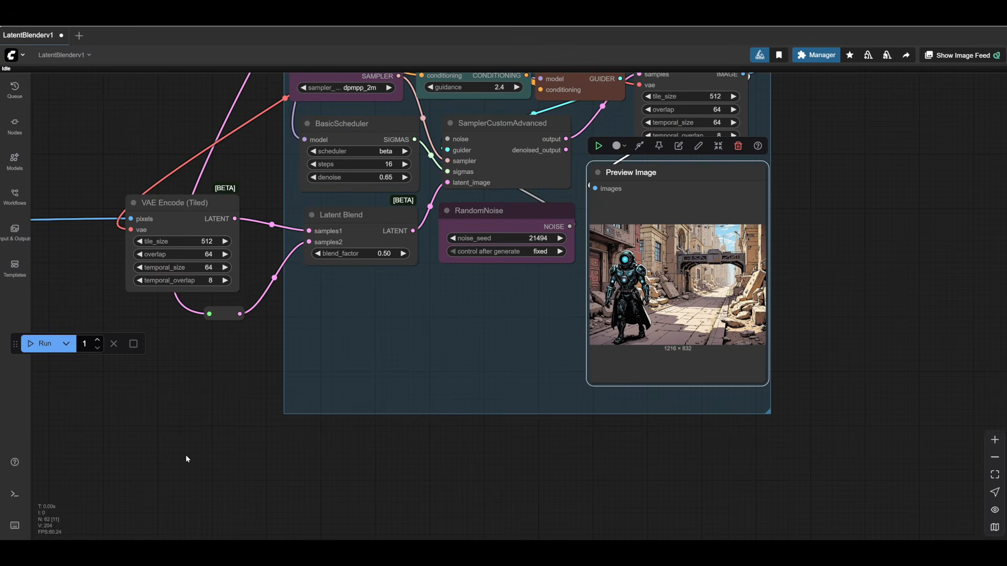
Replace the fractal in the LoadRescaleImage group's Load Image node with the future-robot-sketch_841 image and run the workflow
left_click_drag(168, 436, 861, 370)
left_click_drag(415, 404, 525, 472)
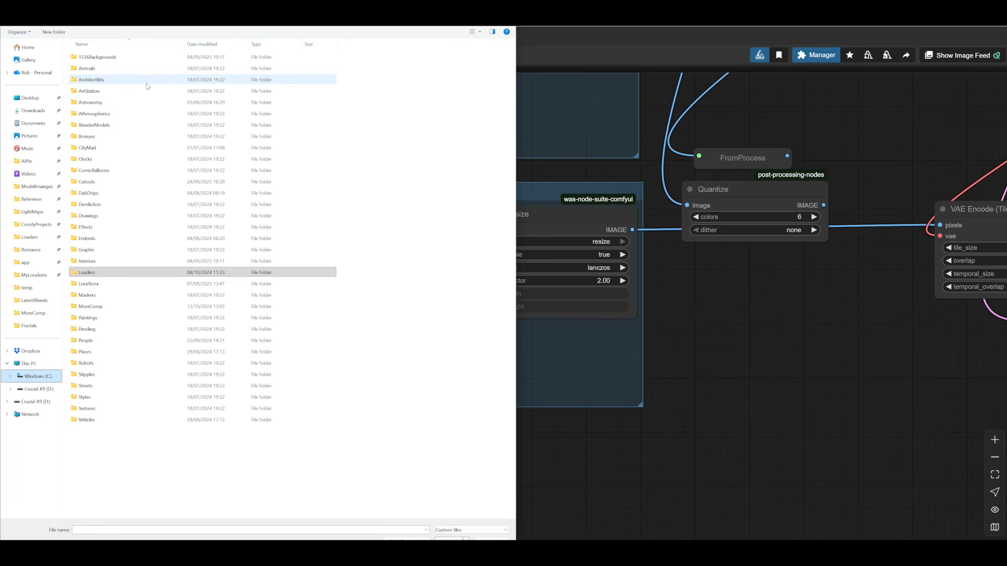
double_click(104, 116)
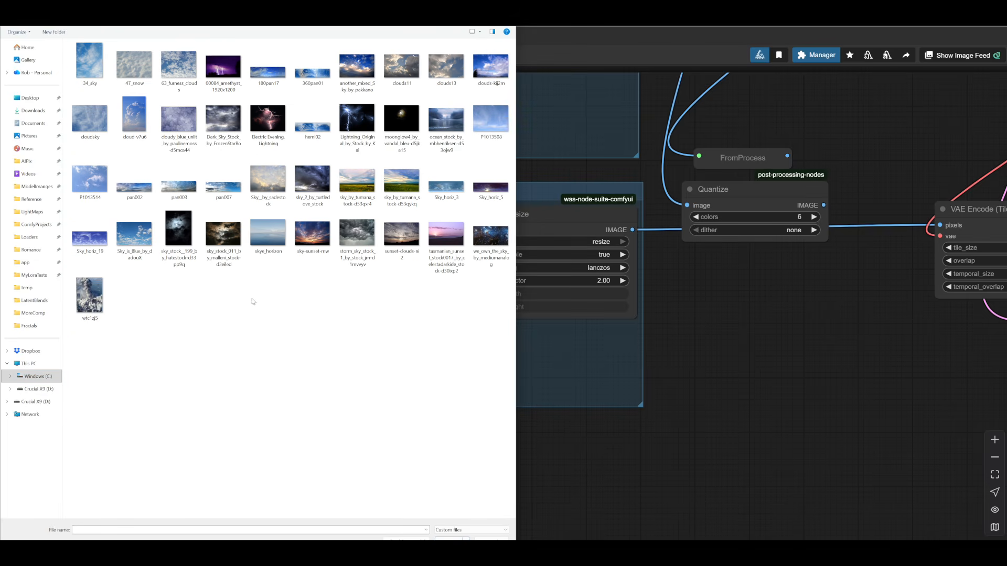
left_click(10, 18)
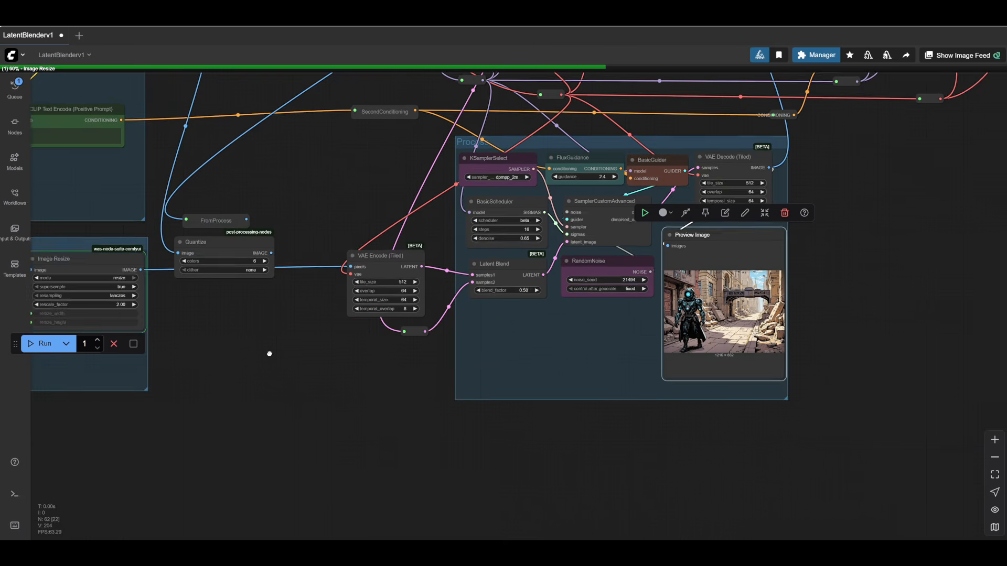
Examine the lower Process group's preview generated with the robot head sketch as the blend image
left_click_drag(269, 354, 210, 354)
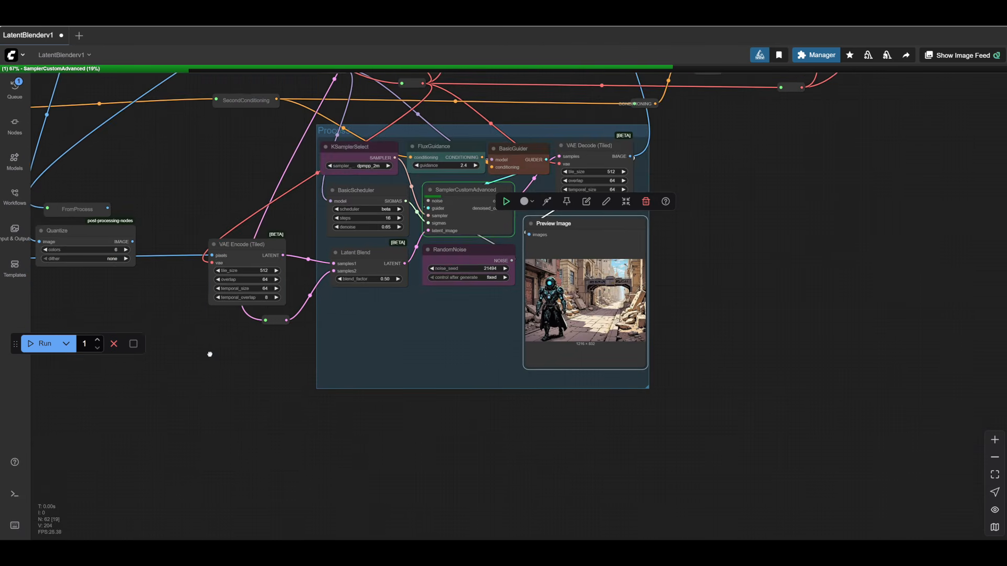
scroll(722, 294, "up", 8)
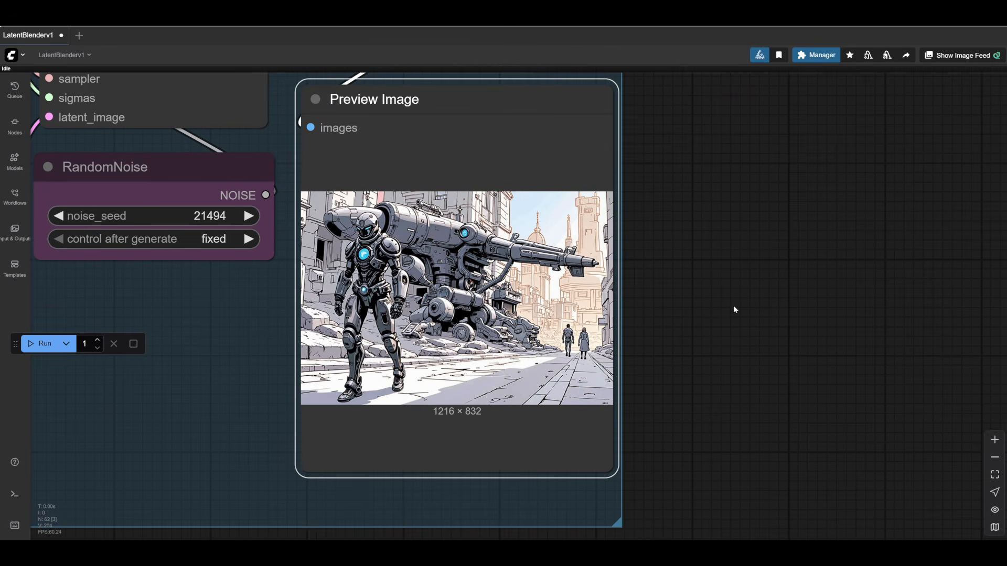
scroll(672, 290, "up", 5)
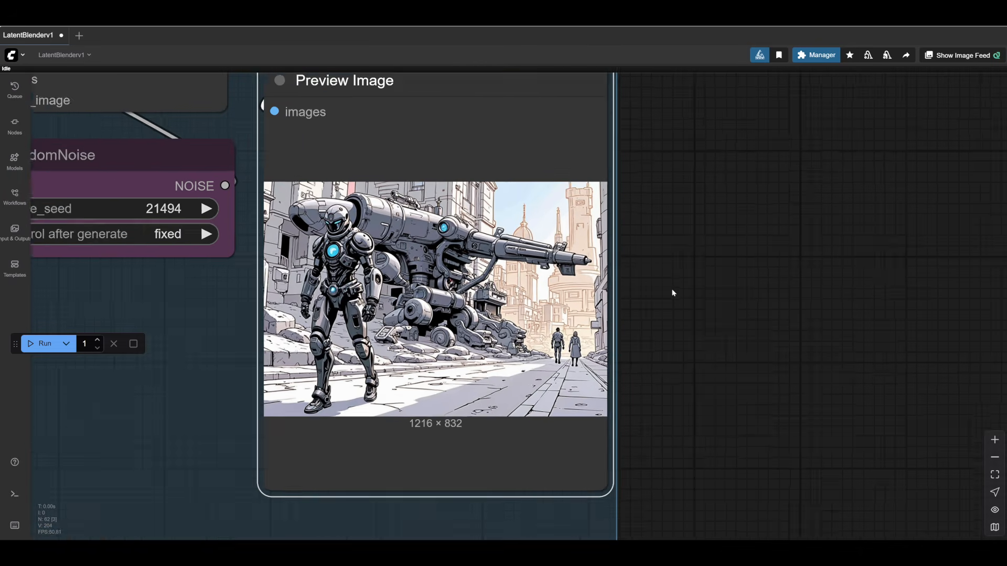
left_click_drag(673, 290, 749, 284)
scroll(748, 284, "up", 1)
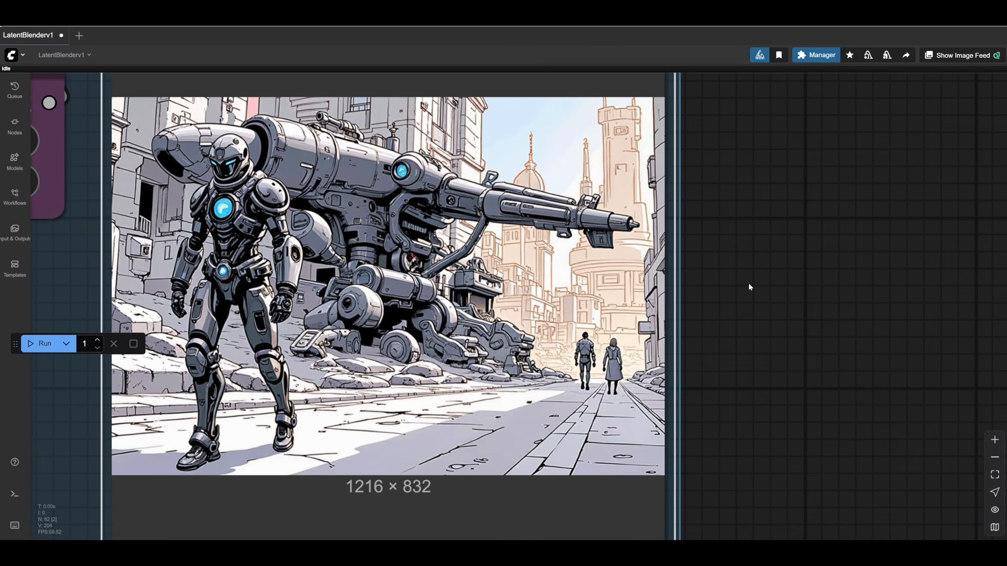
Replace the robot sketch in the LoadRescaleImage group's Load Image node with the red apocalyptic landscape from the Paintings folder
scroll(748, 282, "down", 8)
left_click_drag(466, 397, 731, 385)
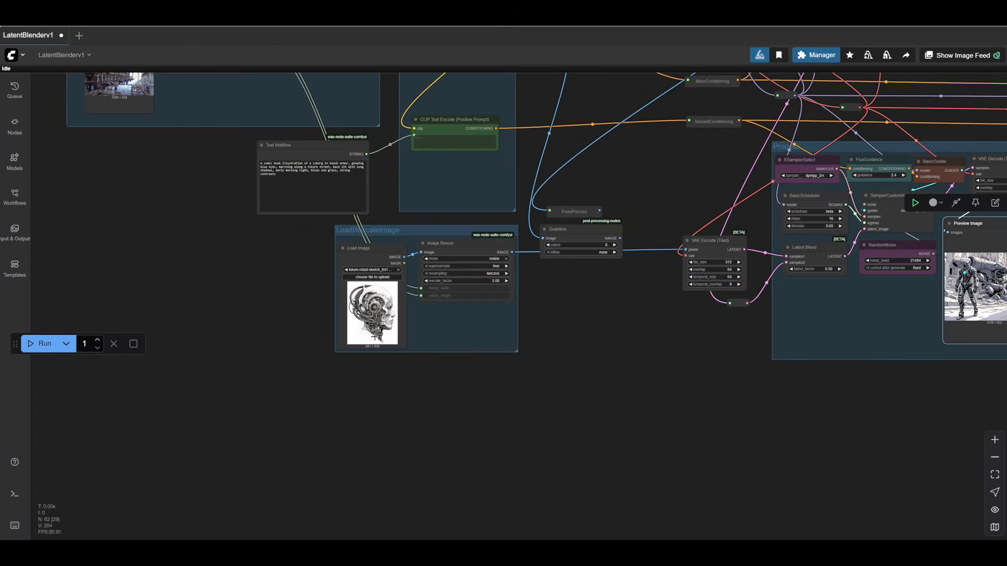
scroll(373, 337, "up", 12)
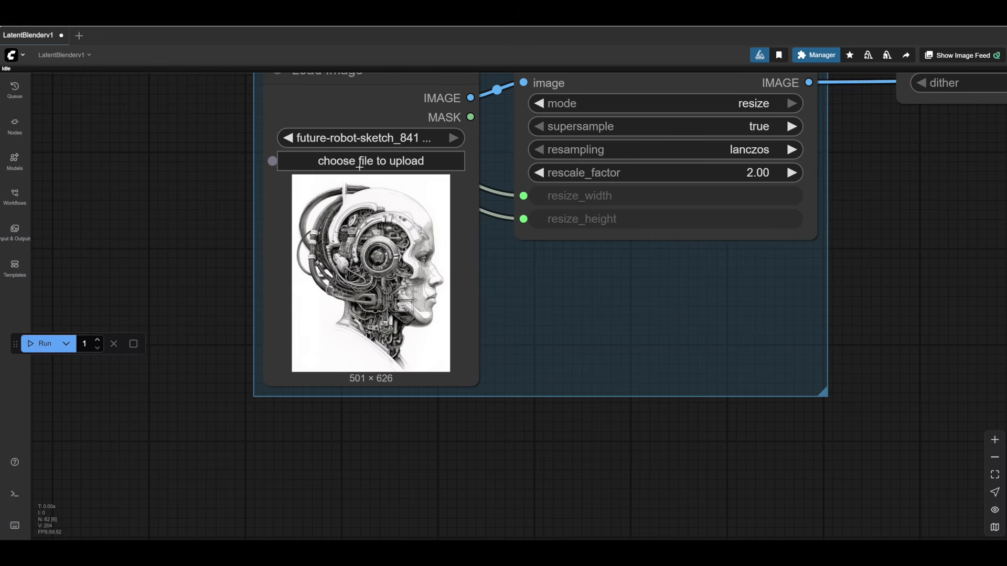
left_click(358, 161)
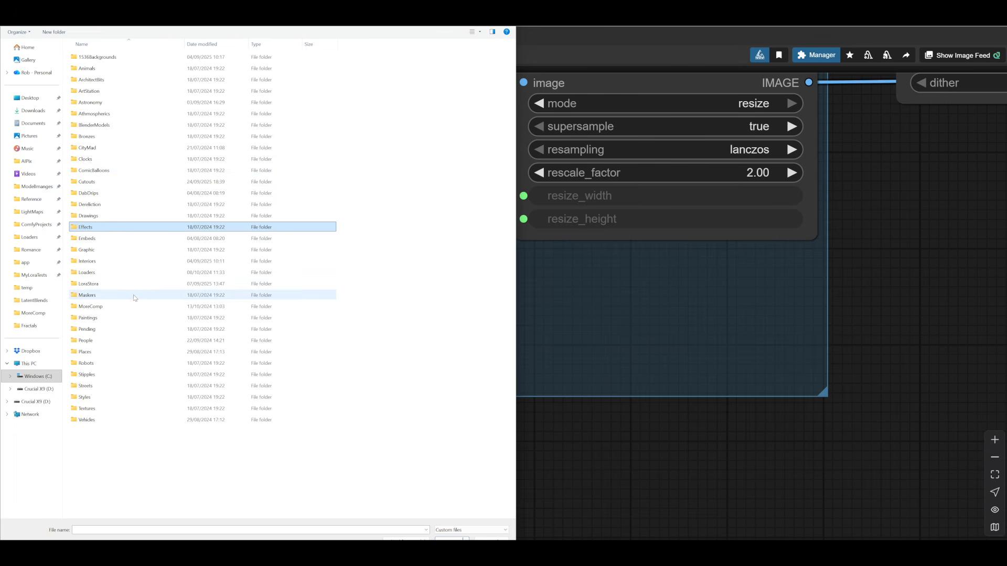
left_click(125, 320)
double_click(125, 323)
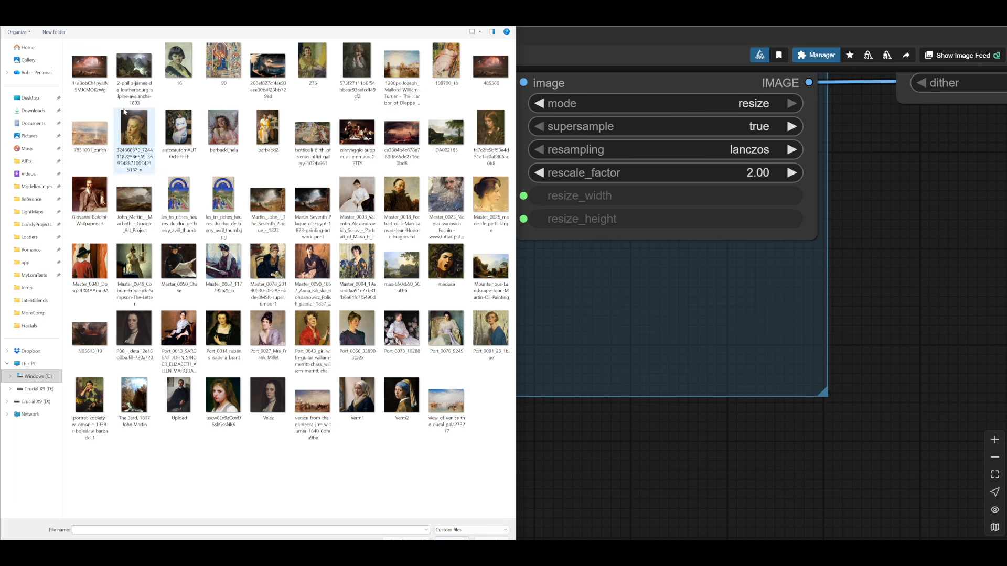
left_click(85, 70)
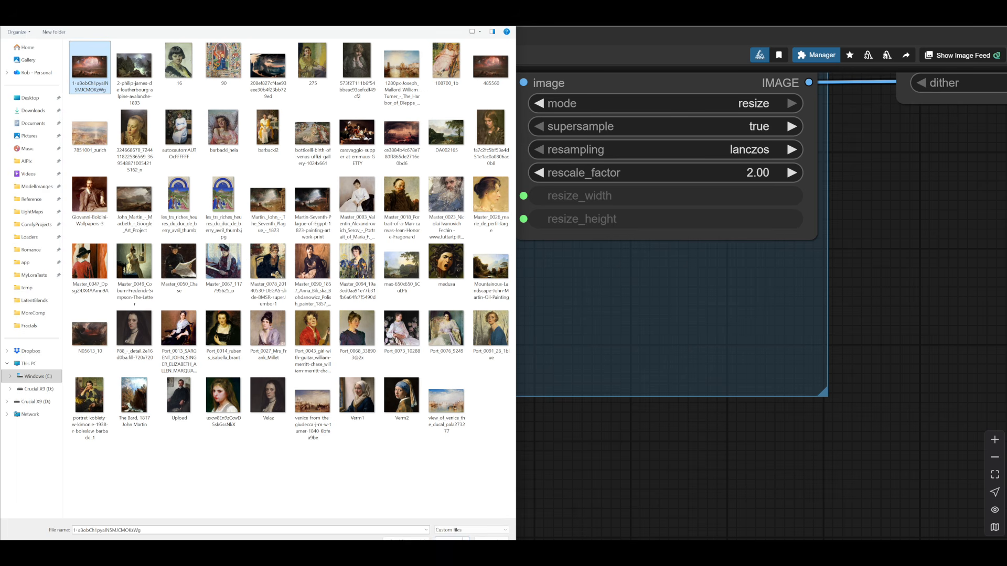
left_click(450, 539)
mouse_move(632, 470)
left_mouse_down()
mouse_move(442, 458)
mouse_move(601, 466)
left_mouse_up()
scroll(374, 264, "up", 9)
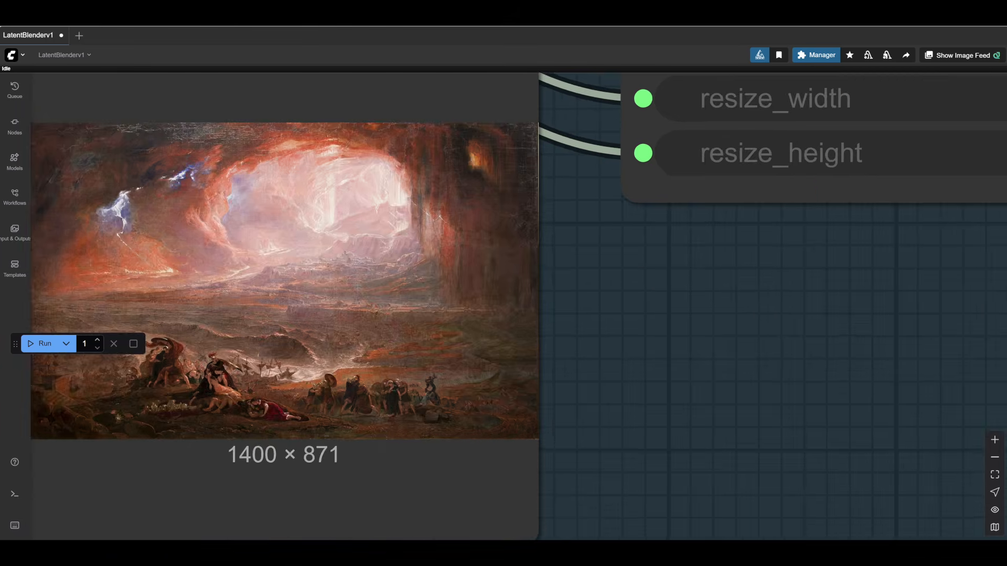
Run the workflow with the landscape painting as the blend image and view the lower Process group's new preview
scroll(356, 285, "down", 12)
scroll(839, 307, "down", 4)
mouse_move(905, 307)
left_mouse_down()
mouse_move(127, 349)
mouse_move(64, 334)
left_mouse_up()
left_click(32, 349)
left_click_drag(503, 432, 356, 450)
scroll(652, 284, "up", 2)
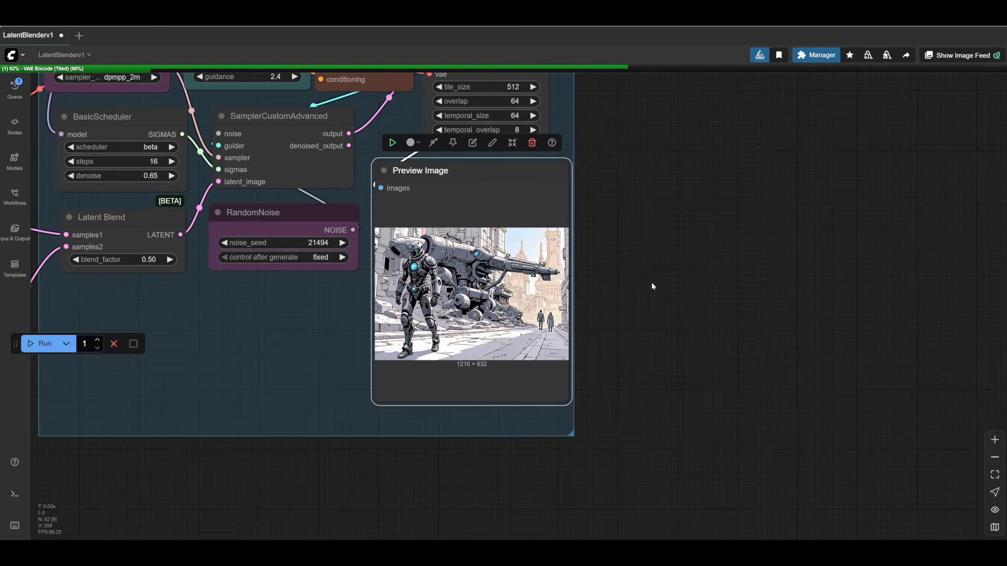
scroll(652, 283, "up", 4)
left_click_drag(648, 285, 741, 266)
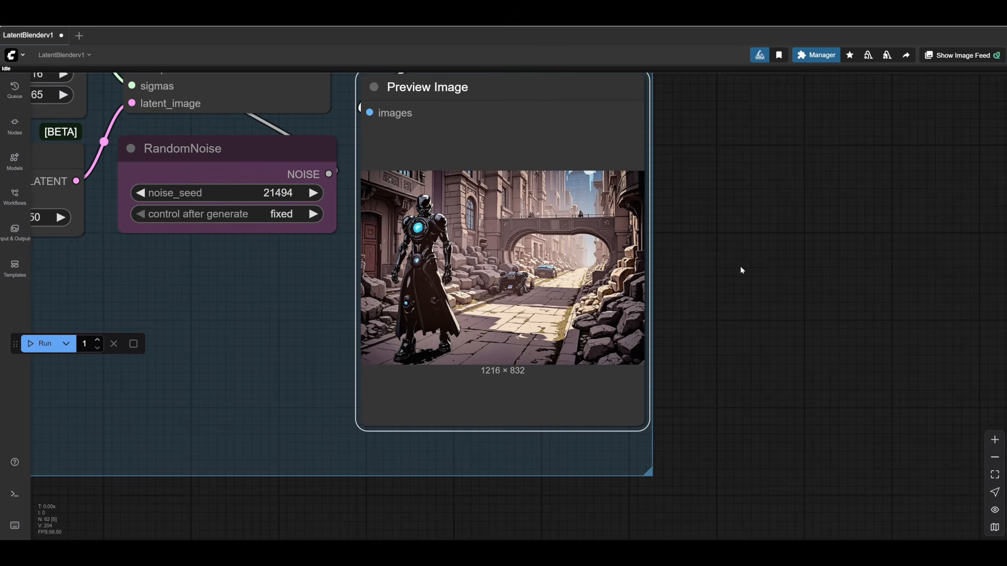
Set the lower Process group's Latent Blend blend_factor to 0.70 and run the workflow
scroll(741, 266, "down", 12)
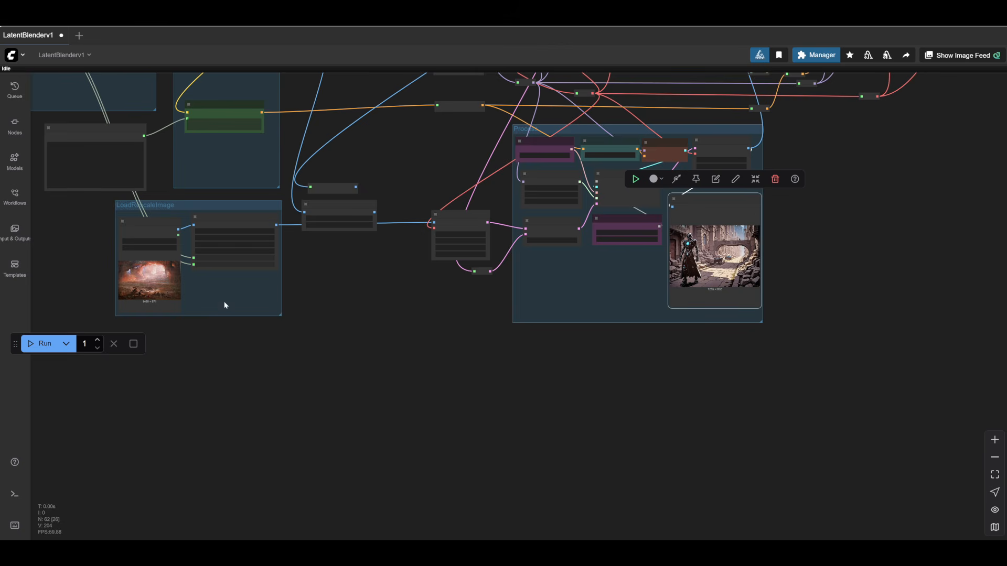
scroll(624, 347, "up", 8)
left_click_drag(625, 346, 442, 478)
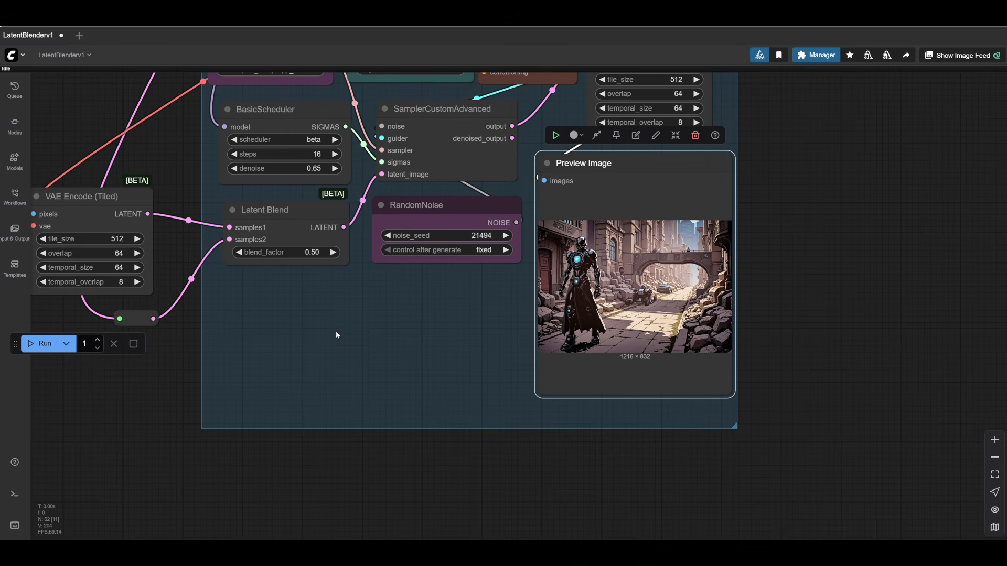
left_click(332, 252)
left_click(331, 252)
left_click(331, 252)
left_click(331, 253)
left_click(331, 253)
left_click(331, 252)
left_click(332, 252)
left_click(331, 253)
left_click(332, 252)
left_click(332, 252)
left_click(332, 252)
left_click(331, 252)
left_click(331, 253)
left_click(42, 343)
Examine the lower Process group's painting-blended image generated at blend_factor 0.70, checking its composition and figures up close
scroll(753, 314, "up", 4)
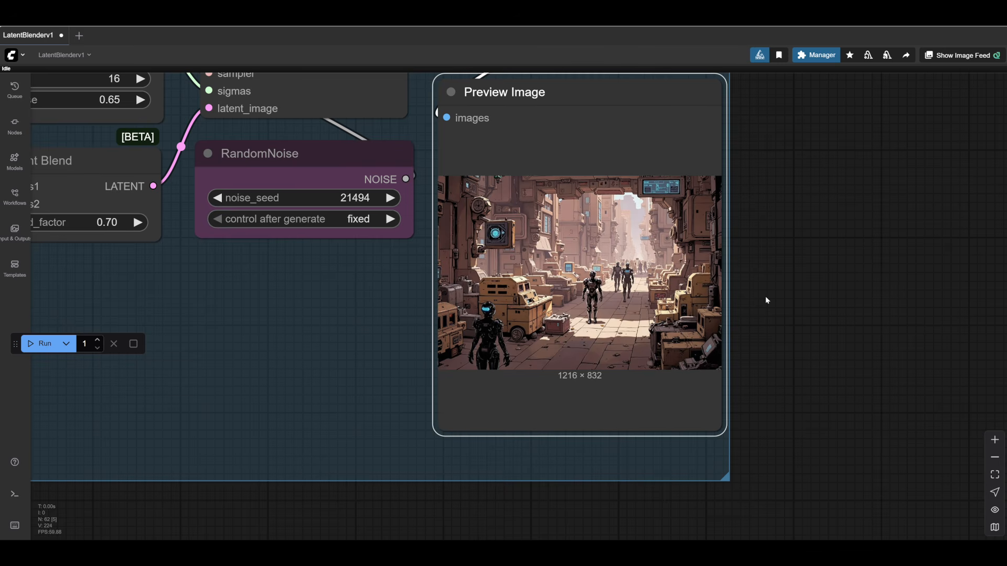
scroll(792, 283, "down", 6)
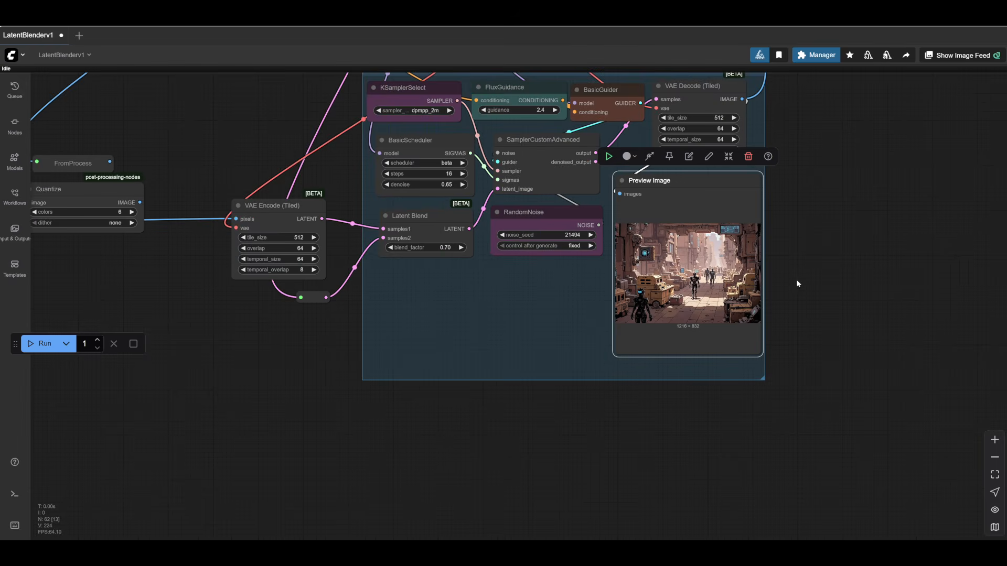
left_click_drag(440, 436, 601, 391)
scroll(601, 391, "down", 4)
left_click_drag(458, 337, 452, 294)
left_click_drag(659, 380, 407, 444)
scroll(604, 321, "up", 14)
left_click_drag(514, 282, 855, 296)
scroll(747, 281, "up", 3)
scroll(855, 296, "down", 3)
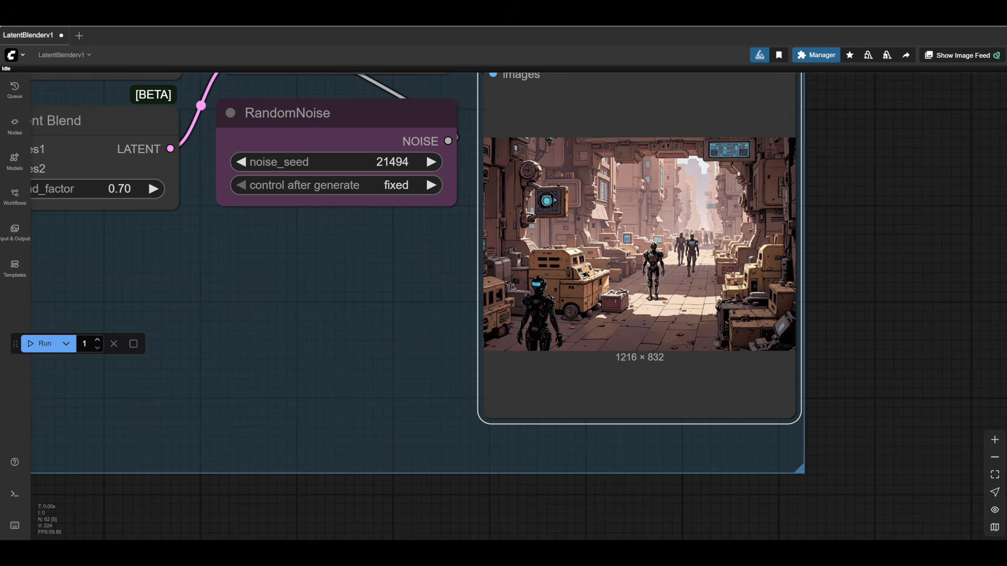
scroll(315, 399, "down", 1)
Replace the painting in the LoadRescaleImage group's Load Image node with the wavy black-and-white stripe pattern and run the workflow
left_click_drag(236, 420, 493, 370)
left_click_drag(136, 429, 664, 360)
scroll(393, 372, "down", 5)
left_click_drag(158, 320, 564, 373)
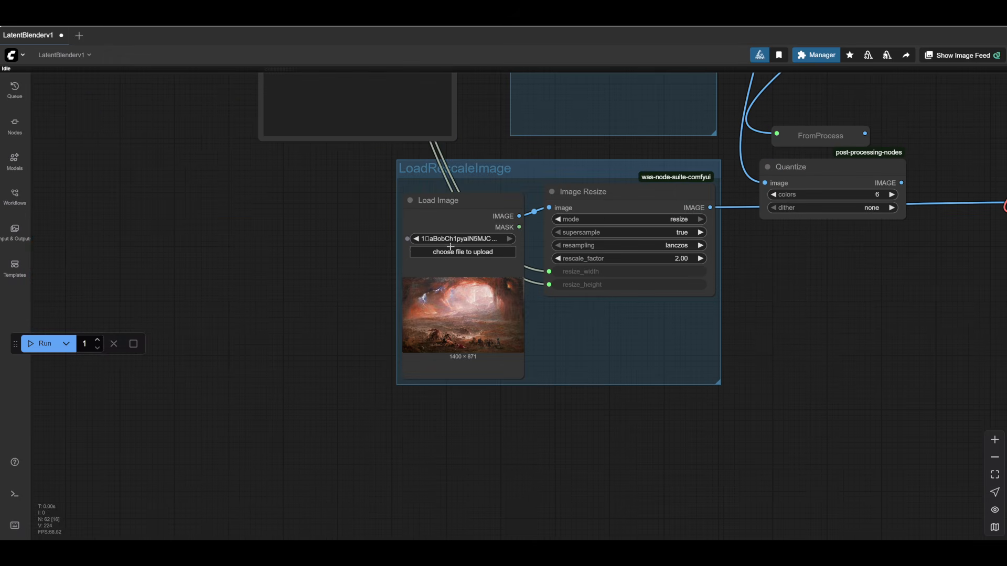
left_click(450, 251)
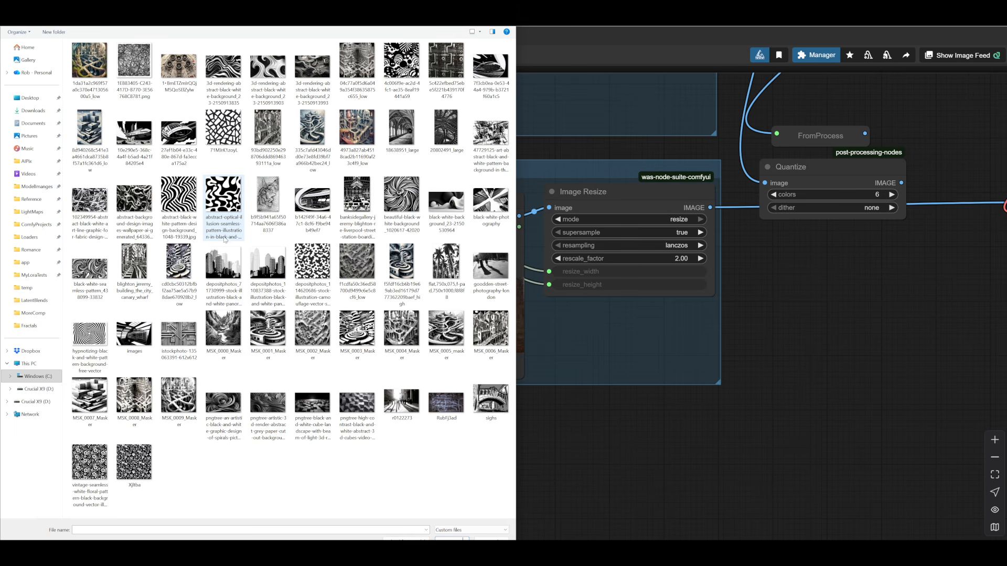
left_click(179, 202)
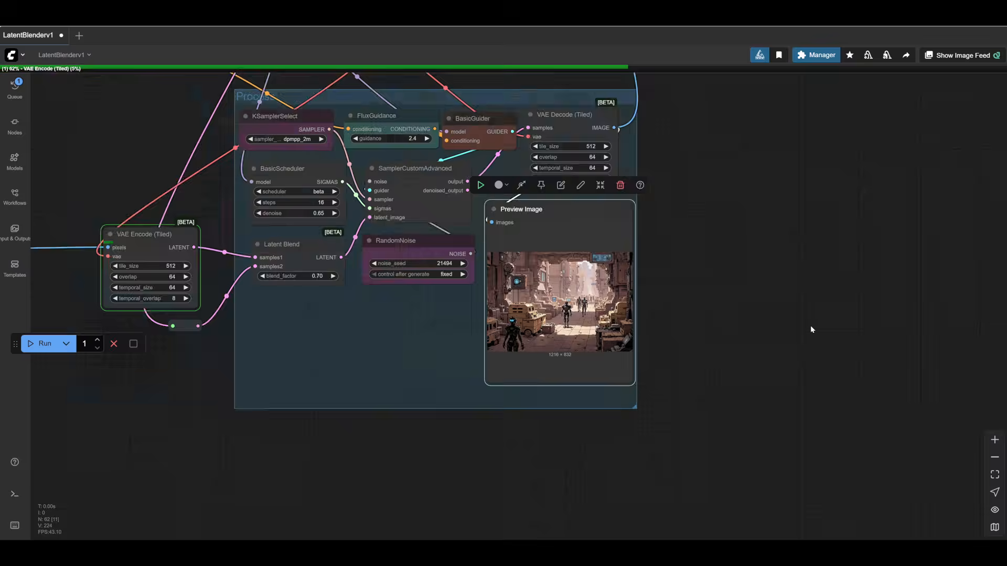
Examine the lower Process group's preview generated with the striped pattern as the blend image
scroll(811, 329, "up", 6)
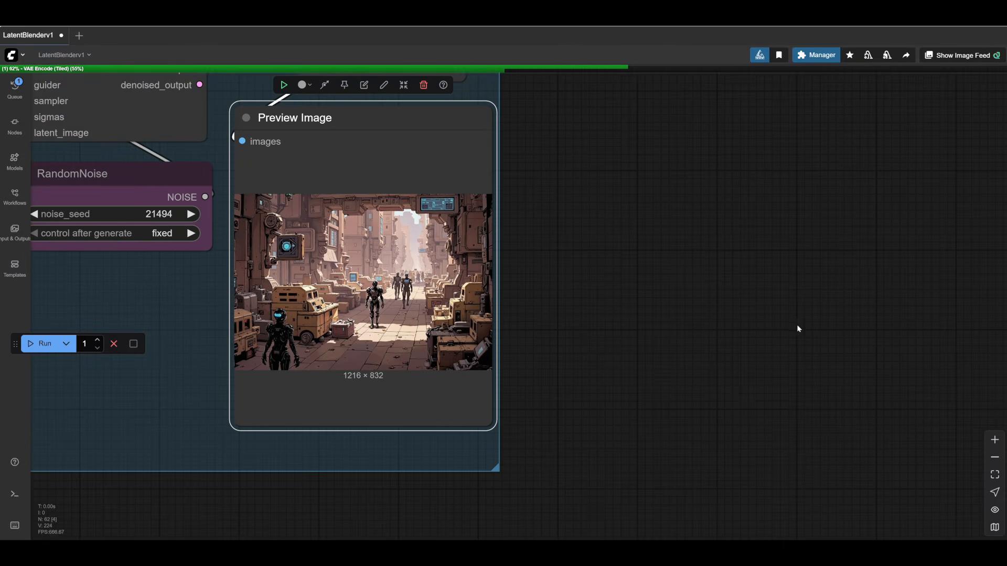
scroll(603, 313, "up", 1)
left_click_drag(602, 312, 821, 314)
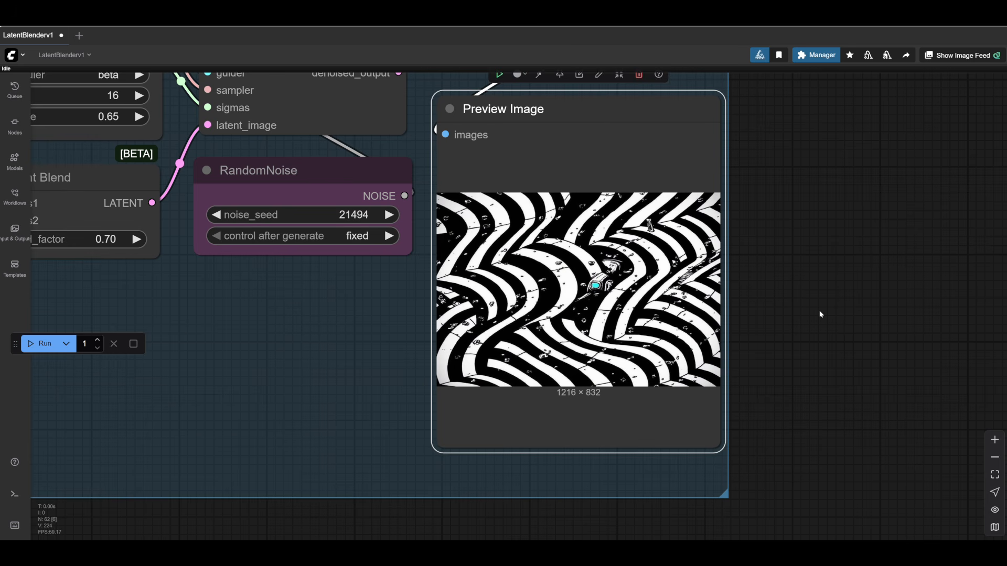
scroll(820, 294, "up", 5)
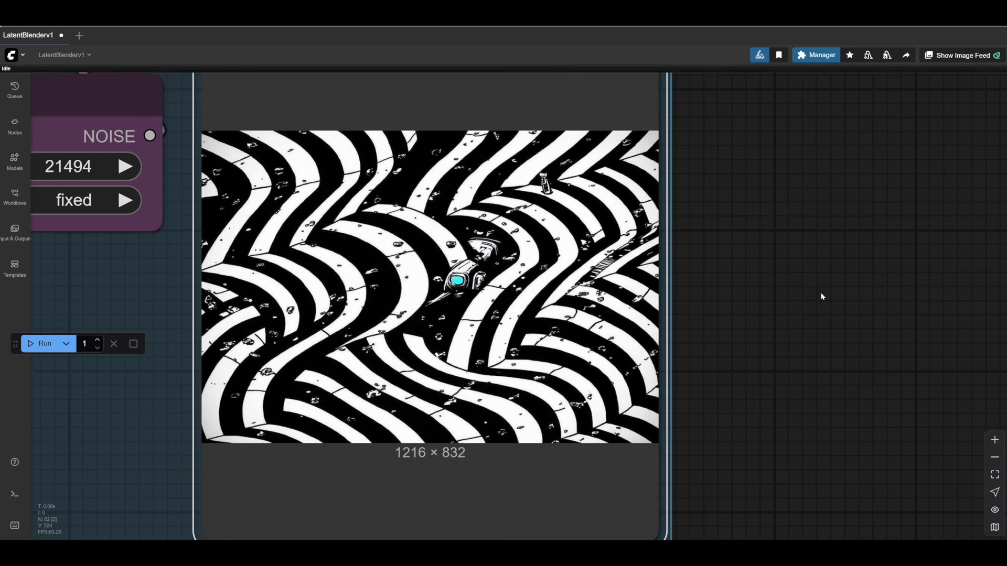
scroll(820, 293, "down", 6)
scroll(820, 294, "down", 7)
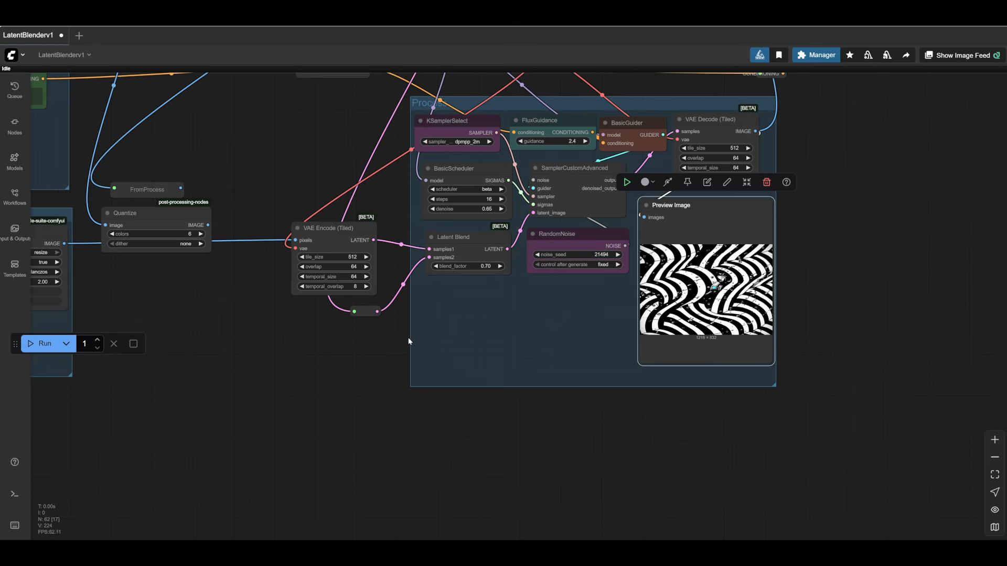
Set the Latent Blend blend_factor to 0.60, run the workflow and view the lower Process group's new striped image
scroll(425, 330, "up", 5)
left_click(446, 216)
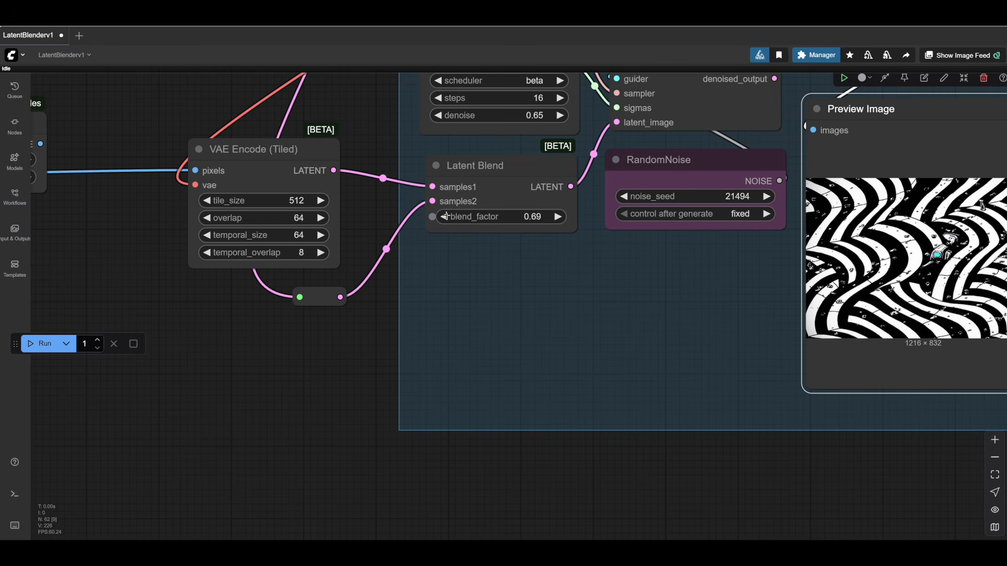
left_click(445, 216)
left_click(445, 216)
left_click(446, 217)
left_click(446, 216)
left_click(446, 216)
left_click(446, 216)
double_click(446, 216)
left_click(446, 216)
left_click(42, 344)
left_click_drag(682, 470, 410, 471)
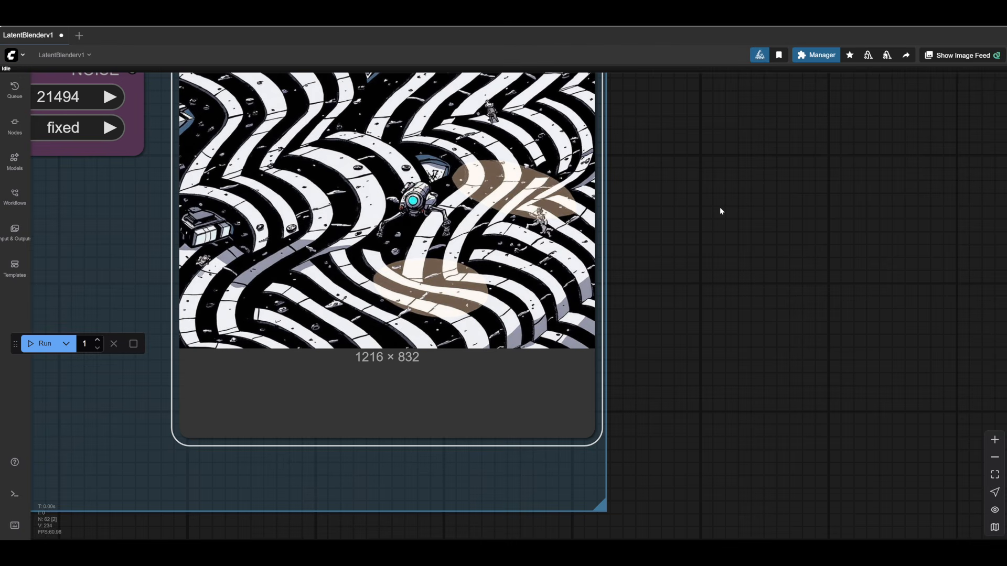
scroll(720, 207, "down", 6)
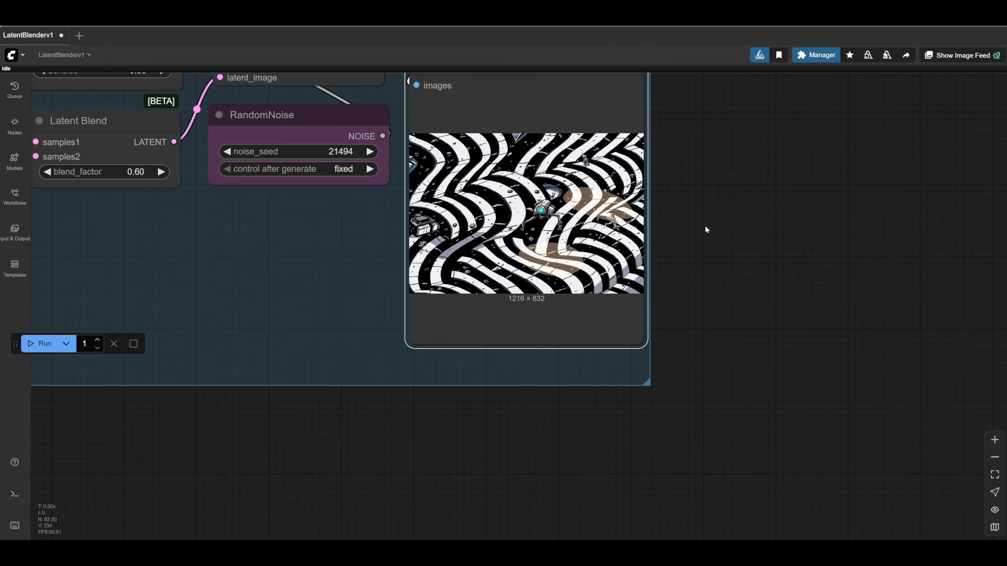
Reduce the Latent Blend blend_factor further, rerun the workflow and inspect the cyborg figure in the striped preview
left_click_drag(273, 284, 352, 300)
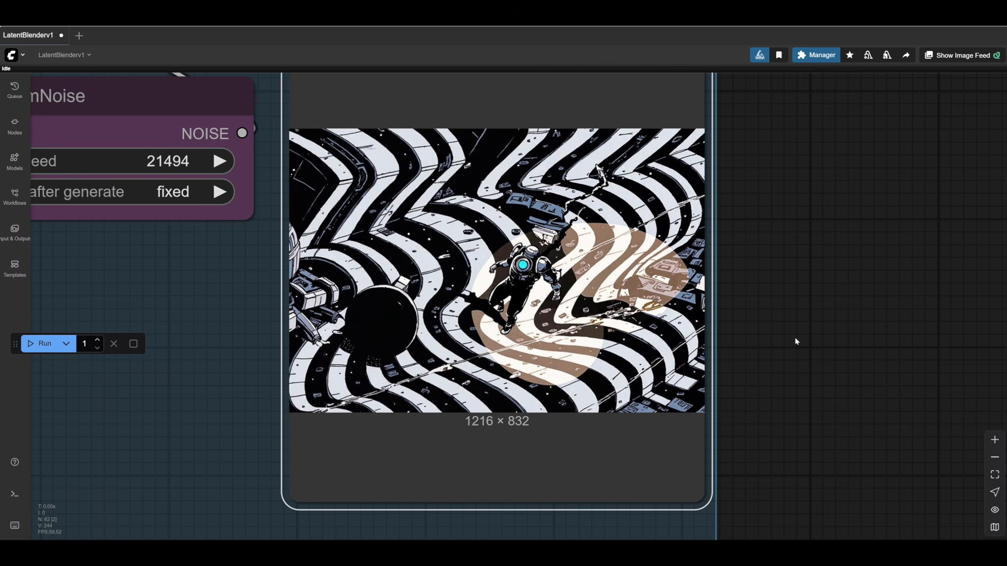
scroll(523, 278, "up", 3)
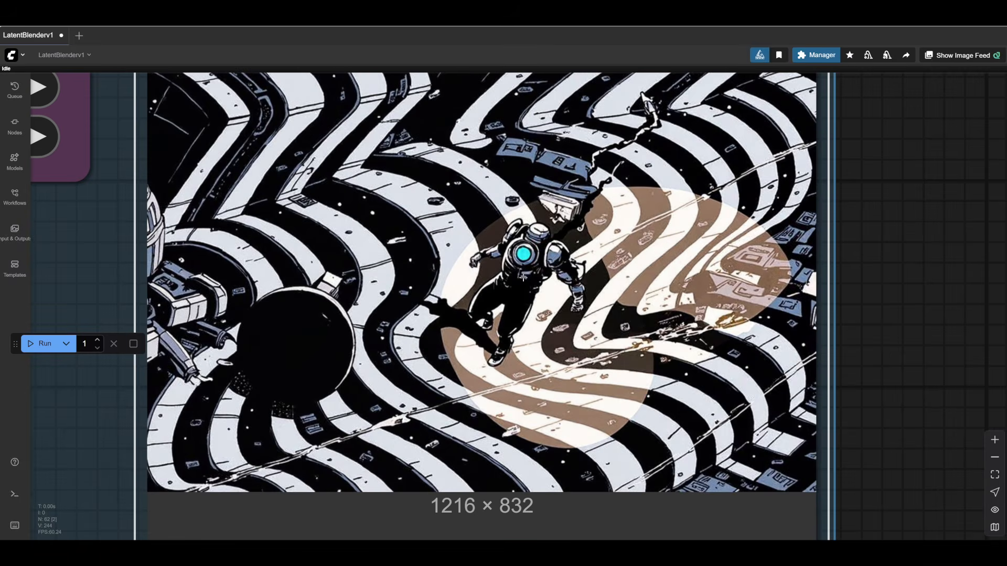
Set the Latent Blend blend_factor to 0.40 and run the workflow again
scroll(523, 278, "down", 5)
left_click(114, 239)
left_click(115, 239)
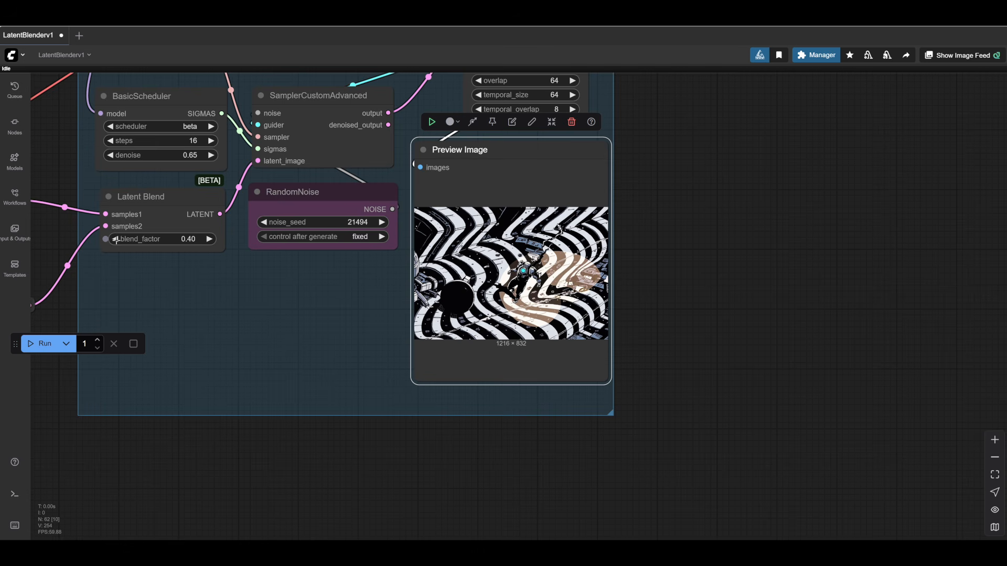
left_click(39, 344)
Examine the lower Process group's image generated at blend_factor 0.40 up close
scroll(735, 303, "up", 6)
left_click_drag(646, 305, 728, 355)
scroll(824, 303, "down", 1)
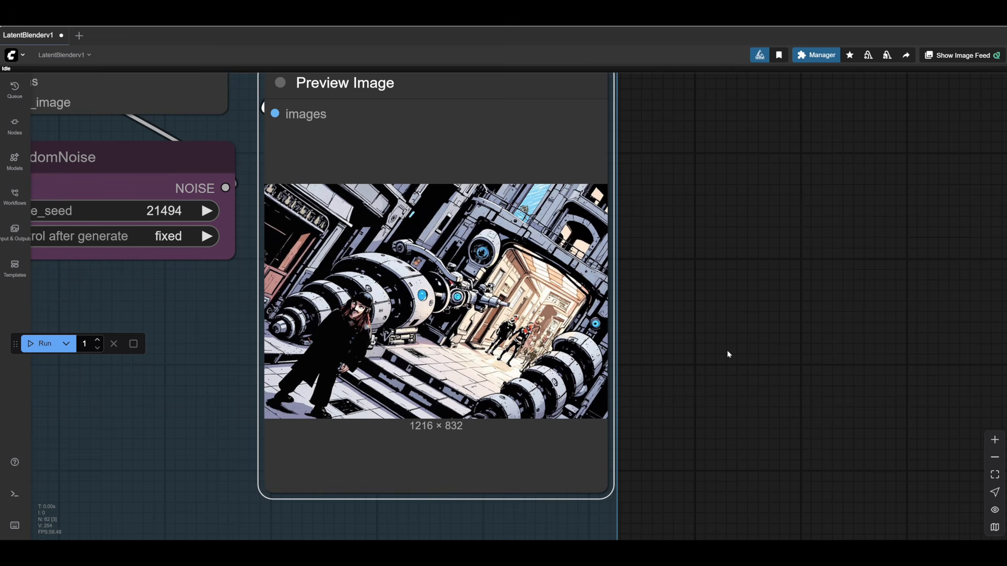
scroll(352, 357, "up", 6)
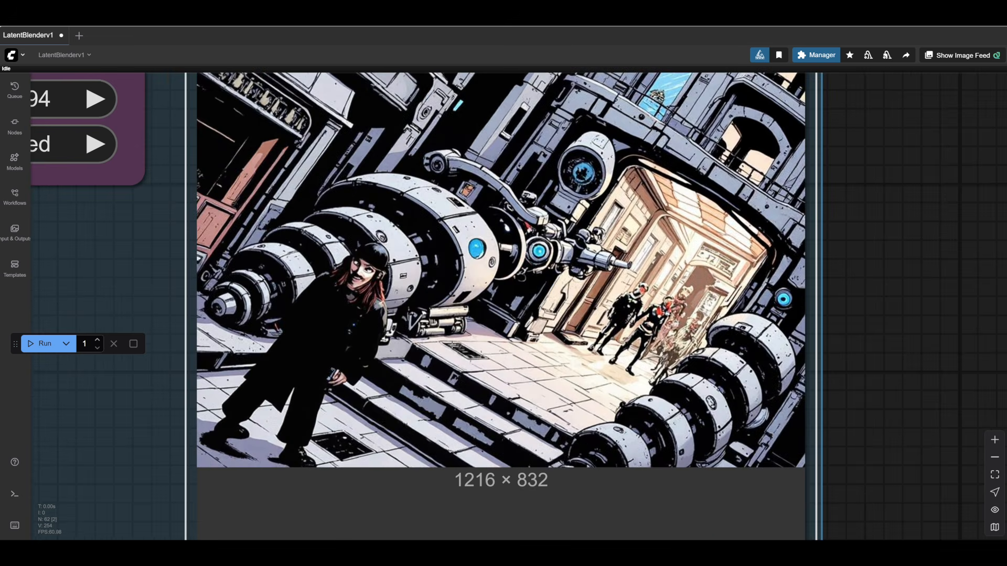
Set the Latent Blend blend_factor to 0.30, run the workflow and view the lower Process group's new preview image
scroll(452, 345, "down", 6)
scroll(452, 344, "down", 1)
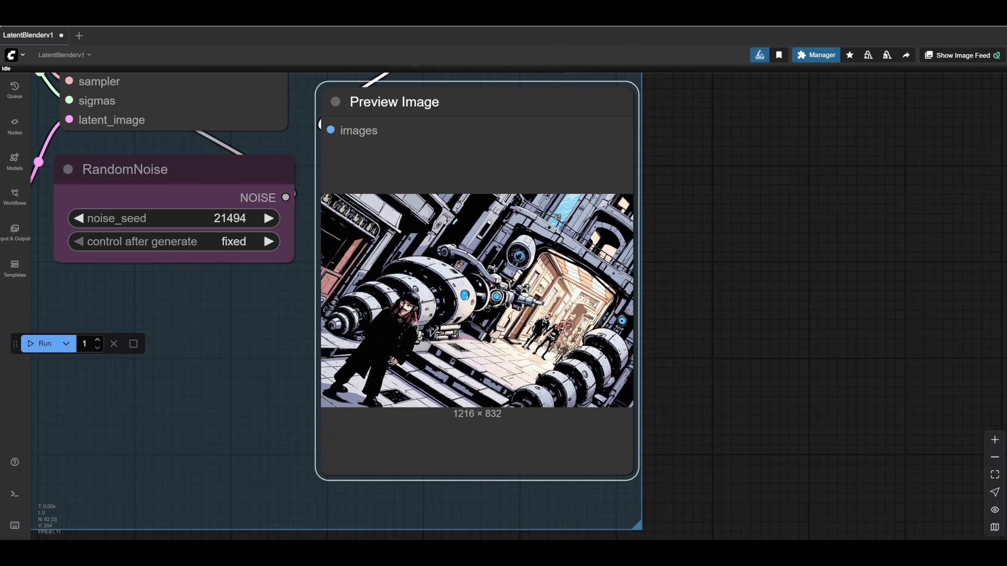
scroll(731, 335, "down", 5)
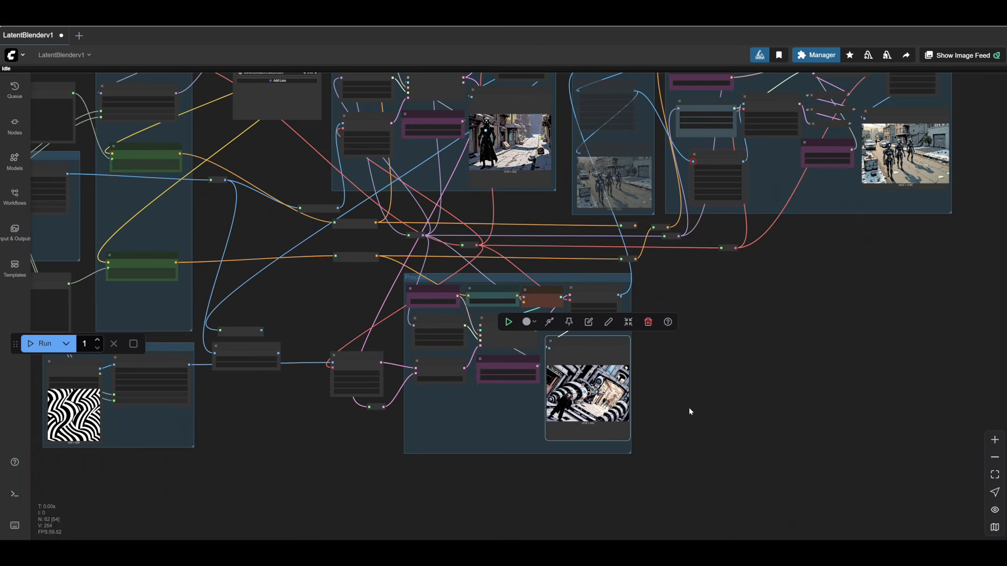
scroll(692, 411, "up", 10)
left_click_drag(551, 409, 731, 340)
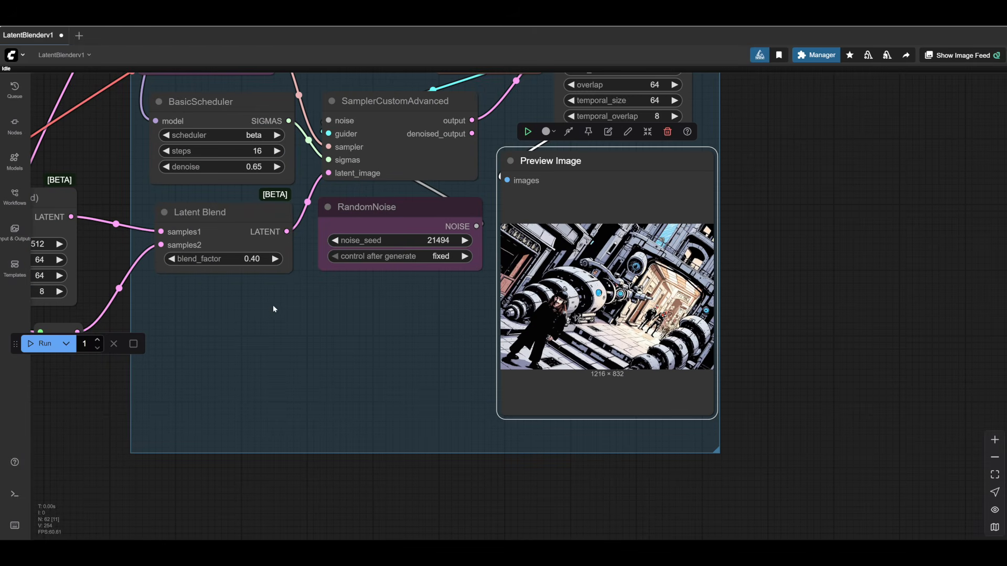
left_click(172, 259)
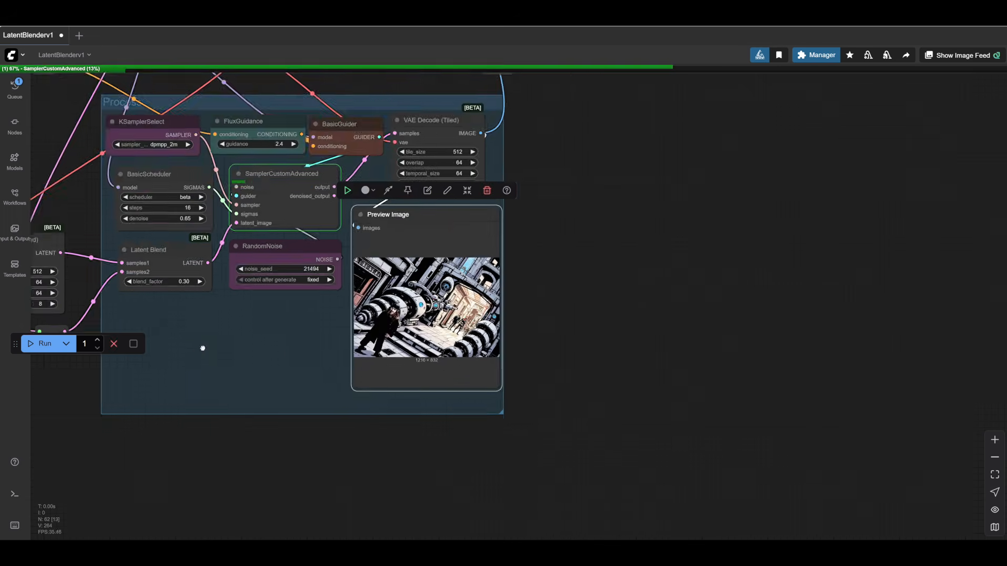
scroll(642, 329, "up", 5)
scroll(643, 323, "down", 1)
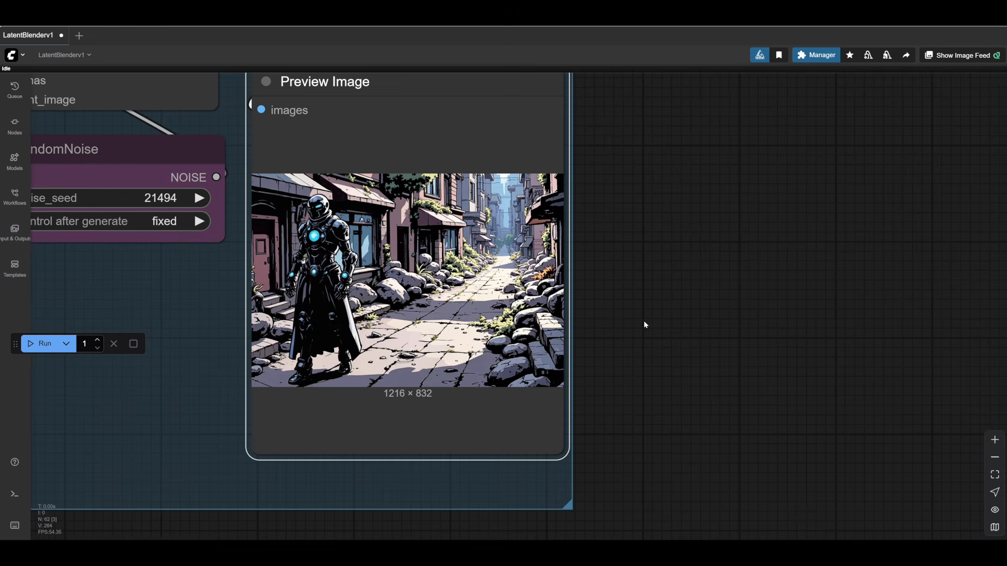
Raise the Latent Blend blend_factor to 0.35, rerun the workflow and view the new preview image
scroll(645, 324, "down", 10)
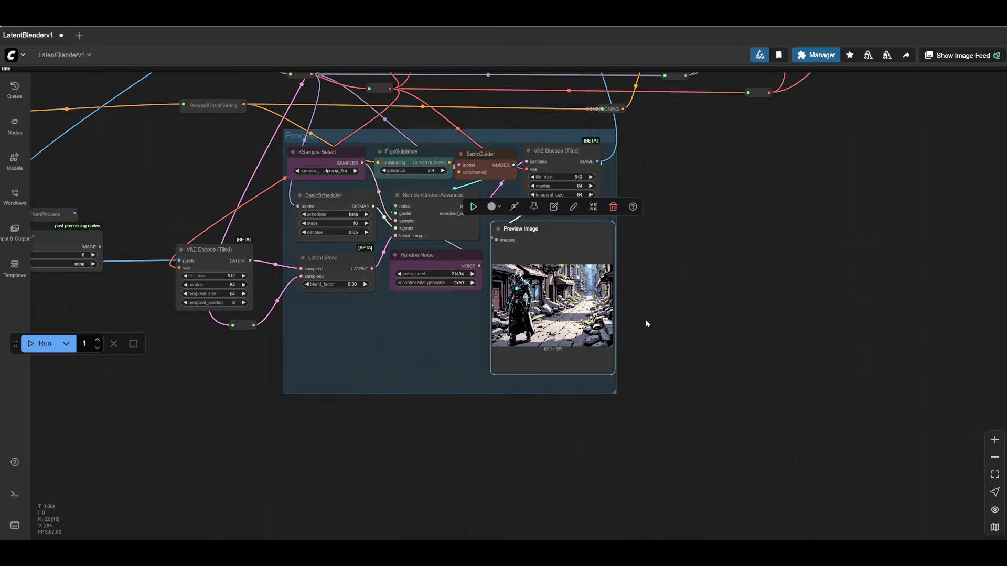
scroll(596, 343, "up", 6)
scroll(594, 339, "up", 4)
scroll(608, 341, "down", 4)
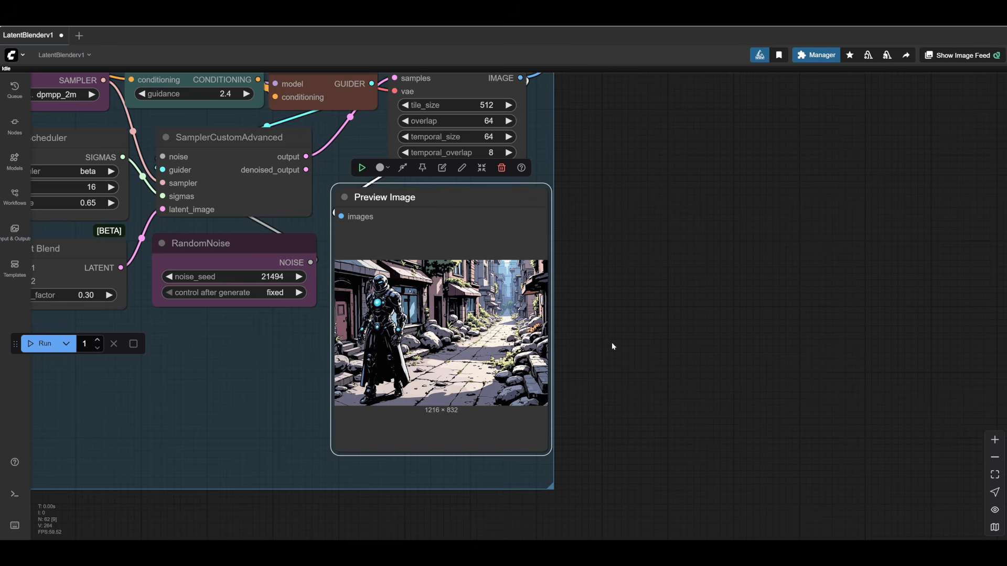
left_click(108, 296)
left_click(108, 296)
left_click(108, 295)
left_click_drag(137, 406, 284, 408)
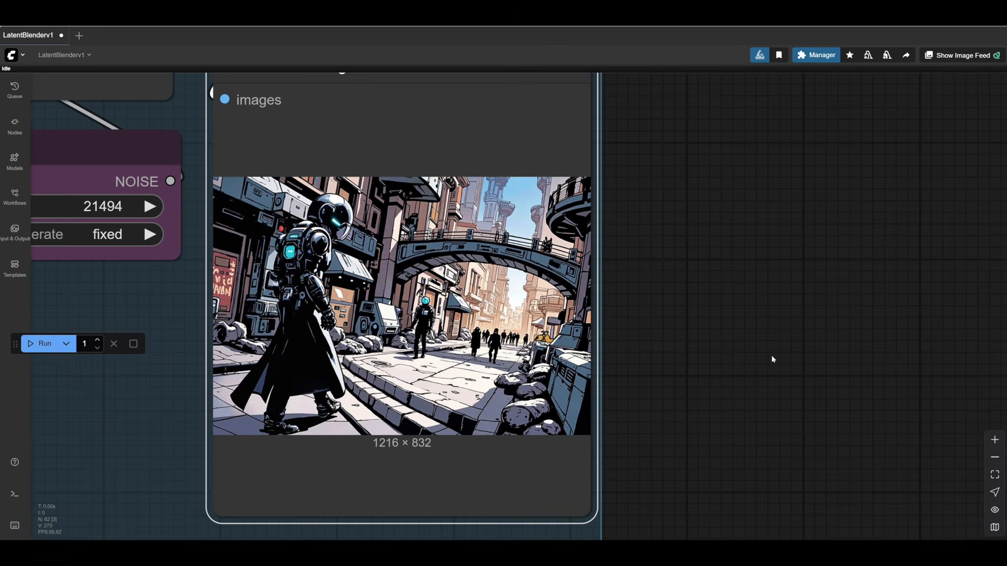
Set the lower Process group's RandomNoise noise_seed to 21496 and run the workflow to get a different variation
scroll(773, 359, "down", 4)
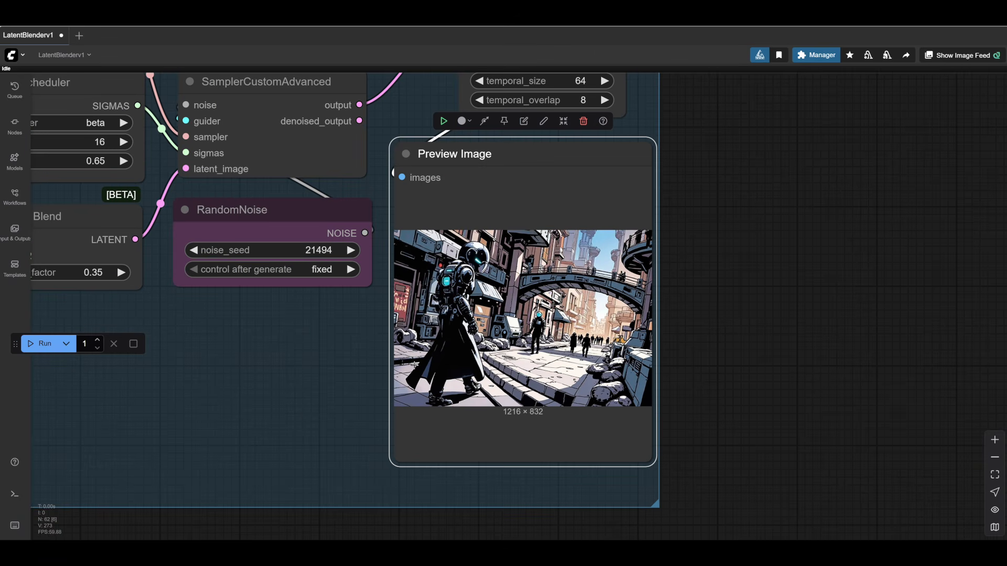
left_click(350, 250)
left_click(33, 345)
scroll(732, 363, "up", 4)
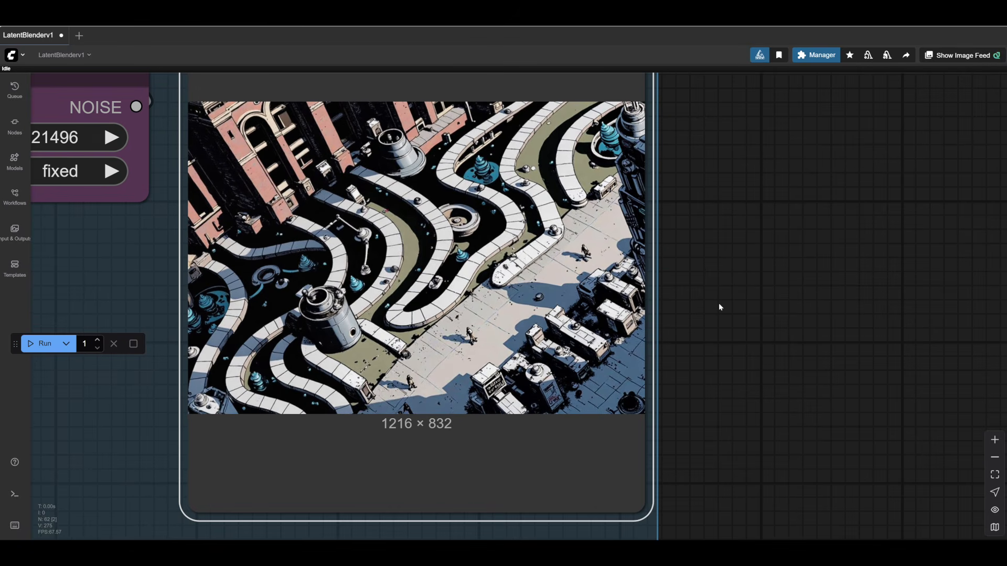
Replace the striped pattern in the LoadRescaleImage group's Load Image node with the sepia picture of a standing woman from the AIPix folder
scroll(720, 307, "down", 15)
left_click_drag(354, 429, 611, 403)
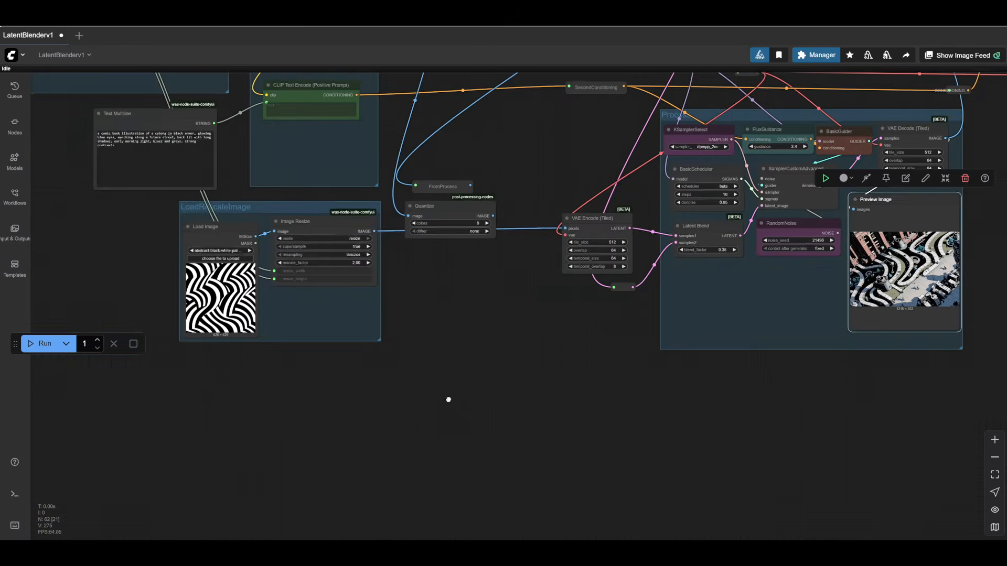
left_click_drag(449, 399, 563, 397)
scroll(306, 343, "up", 6)
scroll(382, 392, "up", 3)
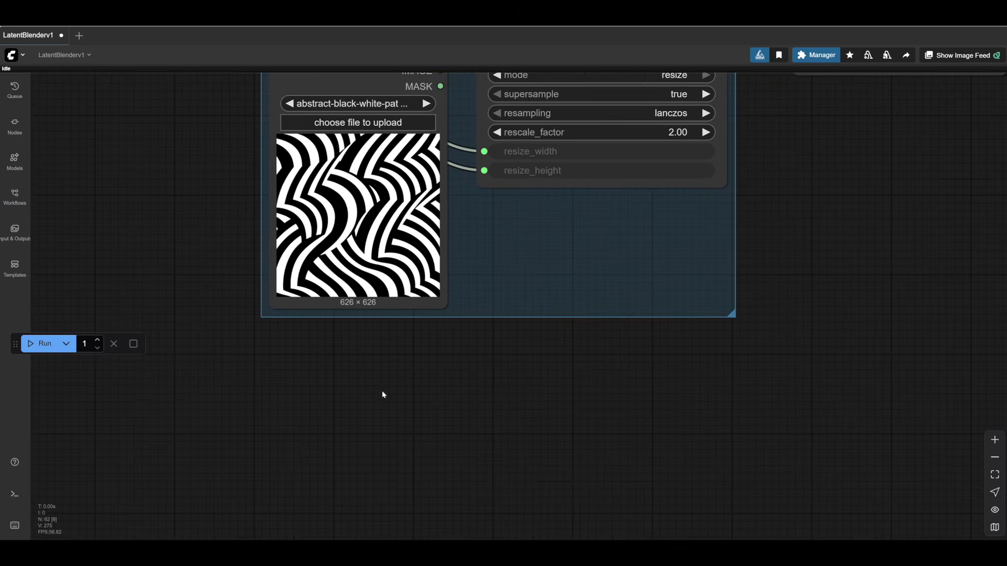
left_click_drag(382, 391, 324, 460)
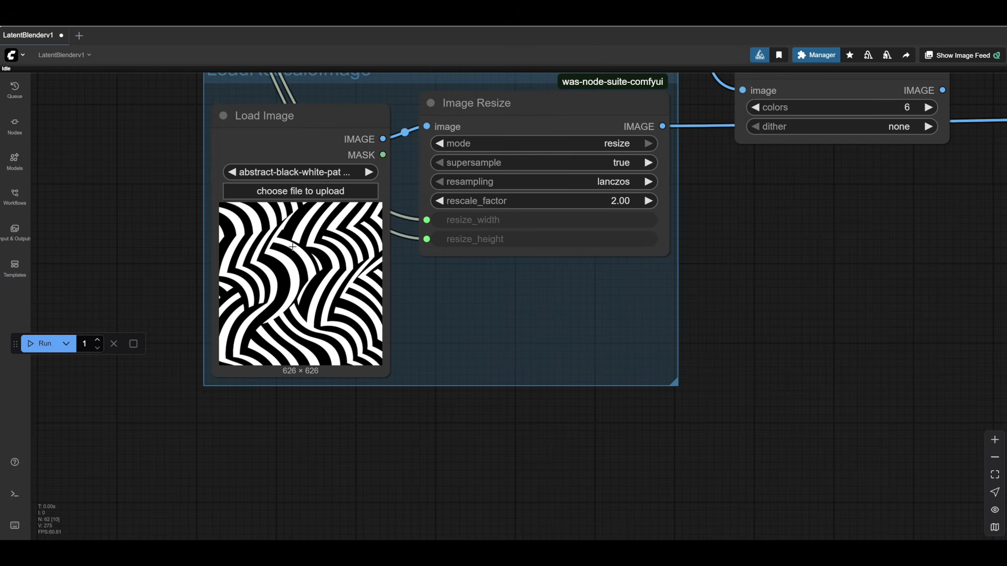
left_click(278, 191)
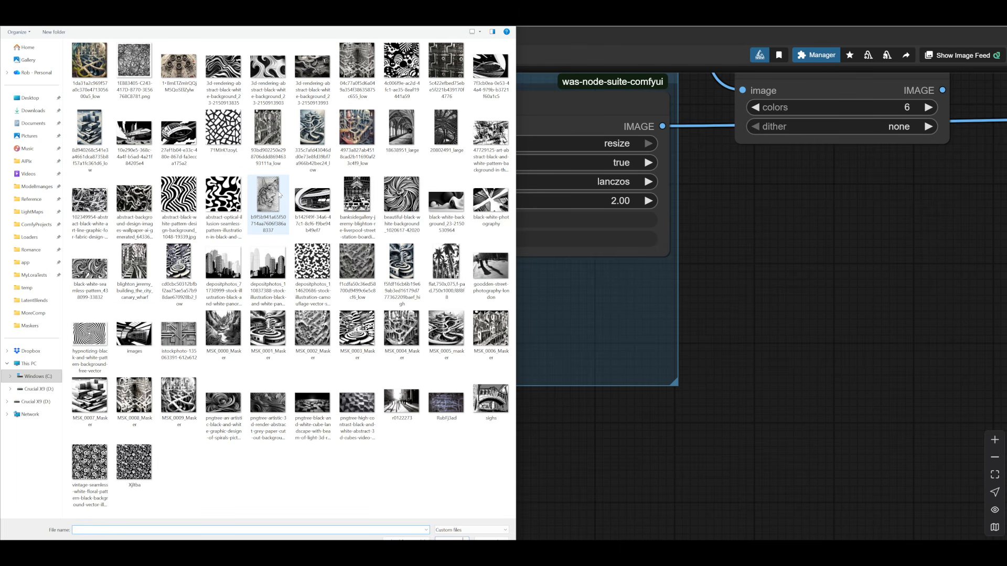
left_click(41, 166)
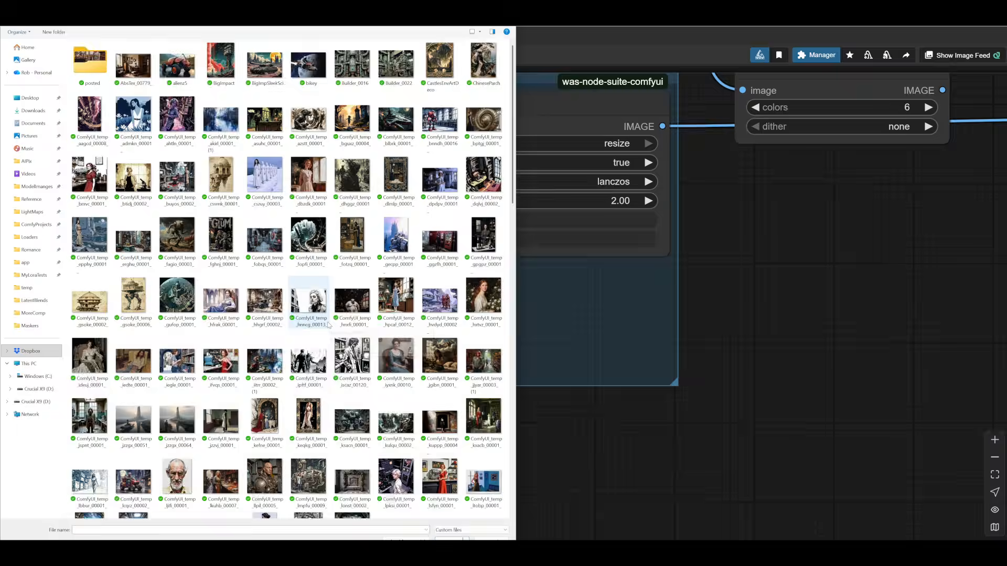
scroll(329, 326, "down", 10)
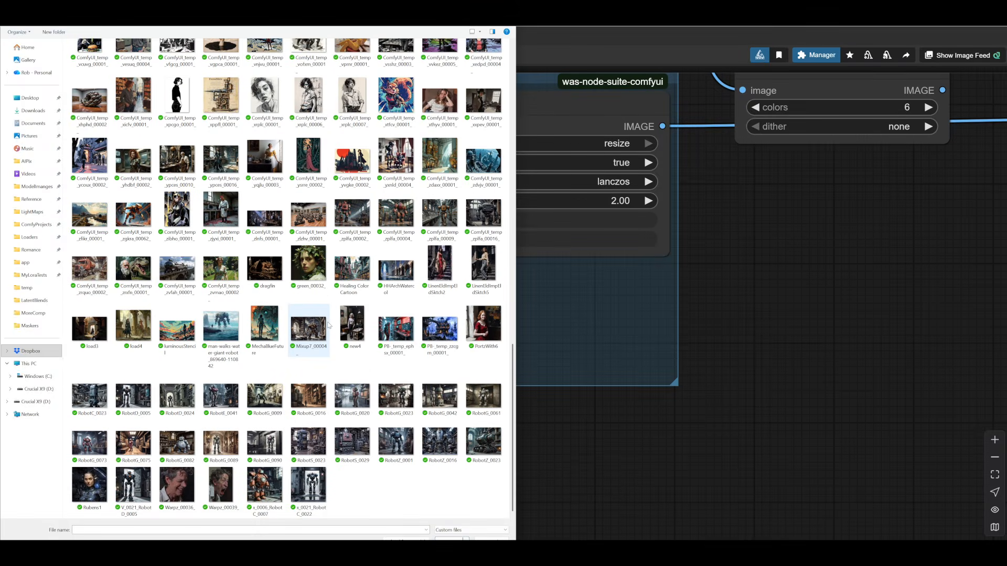
scroll(331, 325, "up", 3)
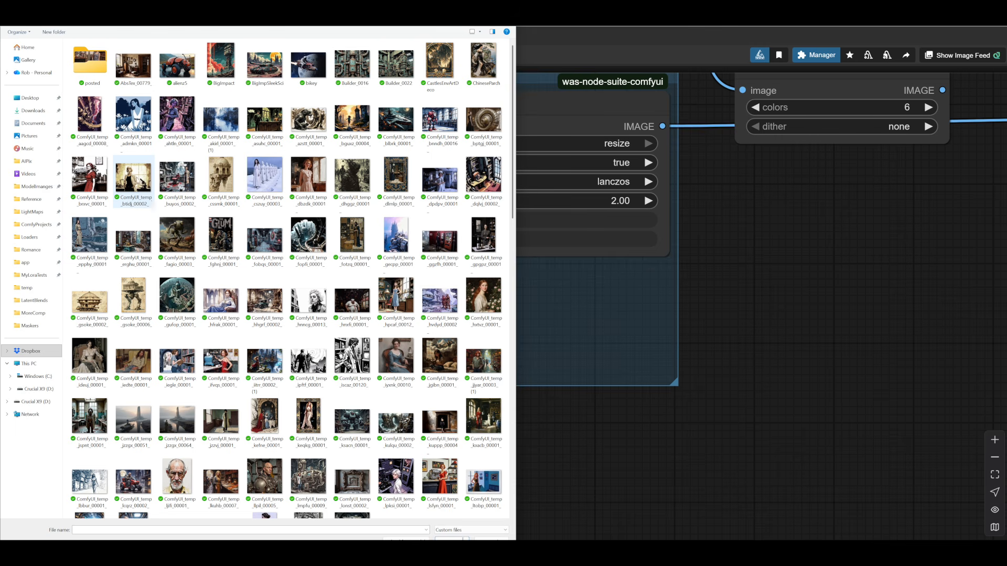
left_click(134, 181)
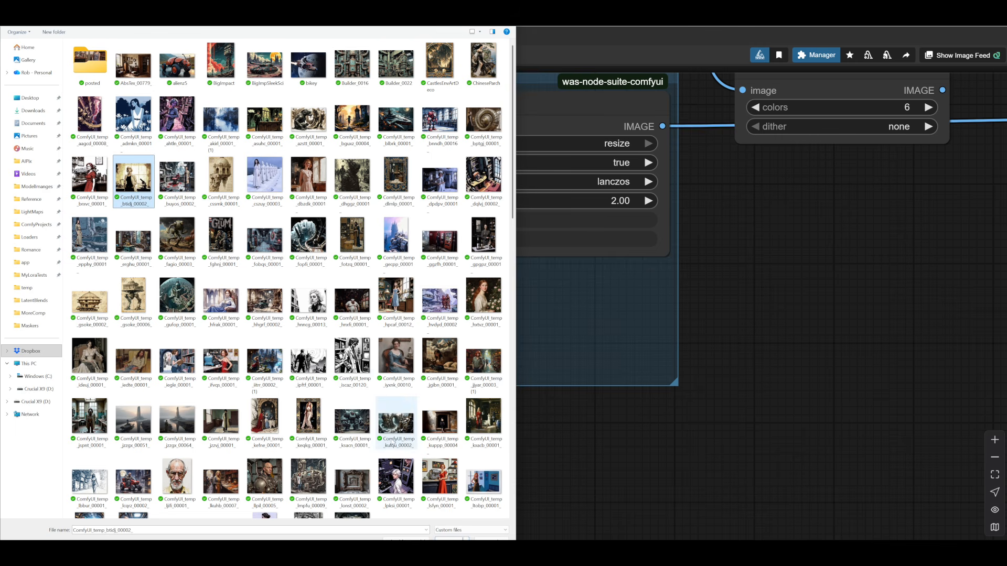
left_click(450, 540)
Set the Latent Blend blend_factor to 0.50 for the new input picture and run the workflow
scroll(776, 417, "down", 9)
left_click_drag(813, 416, 113, 442)
scroll(298, 378, "up", 5)
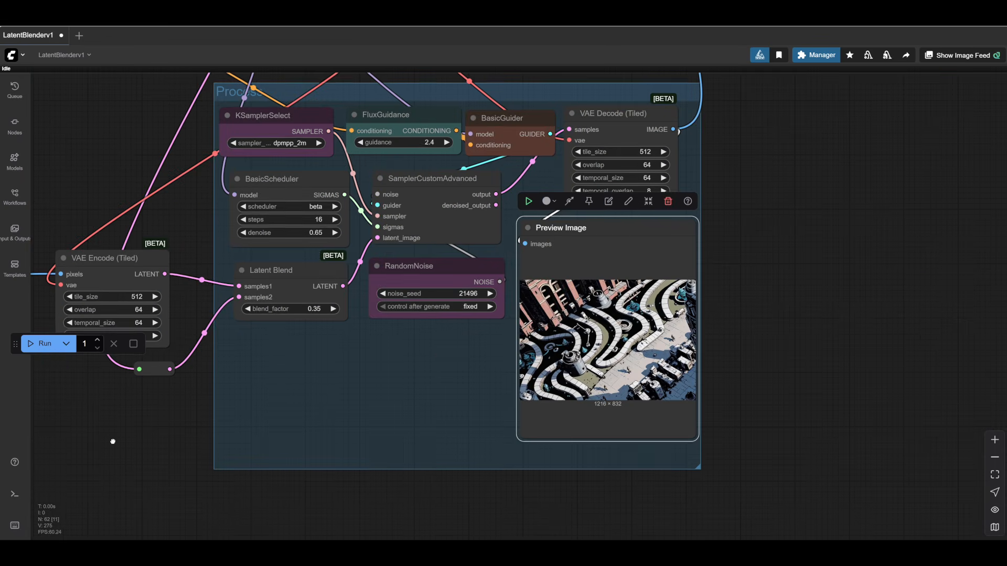
left_click(333, 309)
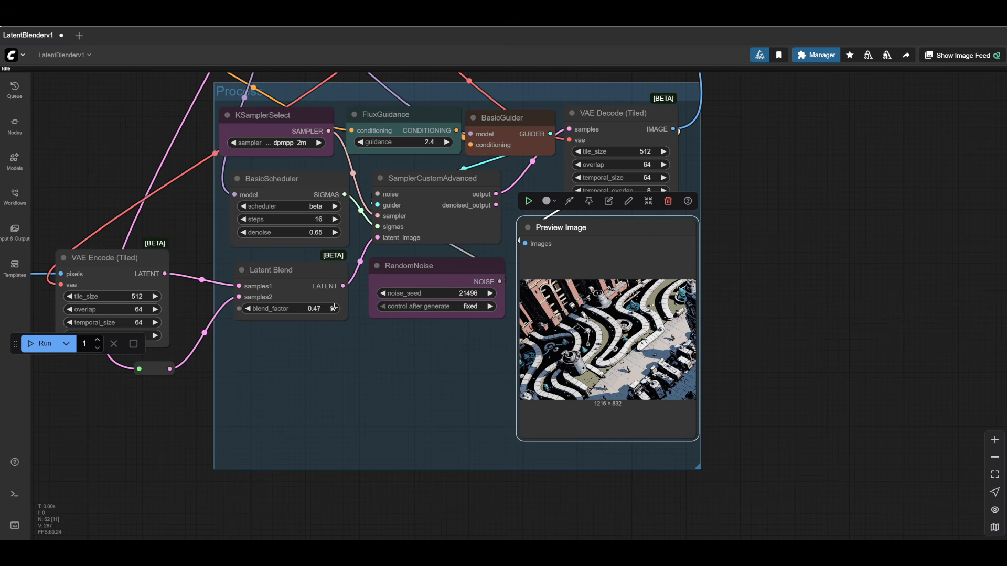
left_click(334, 309)
left_click(334, 308)
left_click(42, 344)
scroll(762, 387, "up", 6)
mouse_move(762, 387)
left_mouse_down()
mouse_move(702, 377)
mouse_move(742, 383)
left_mouse_up()
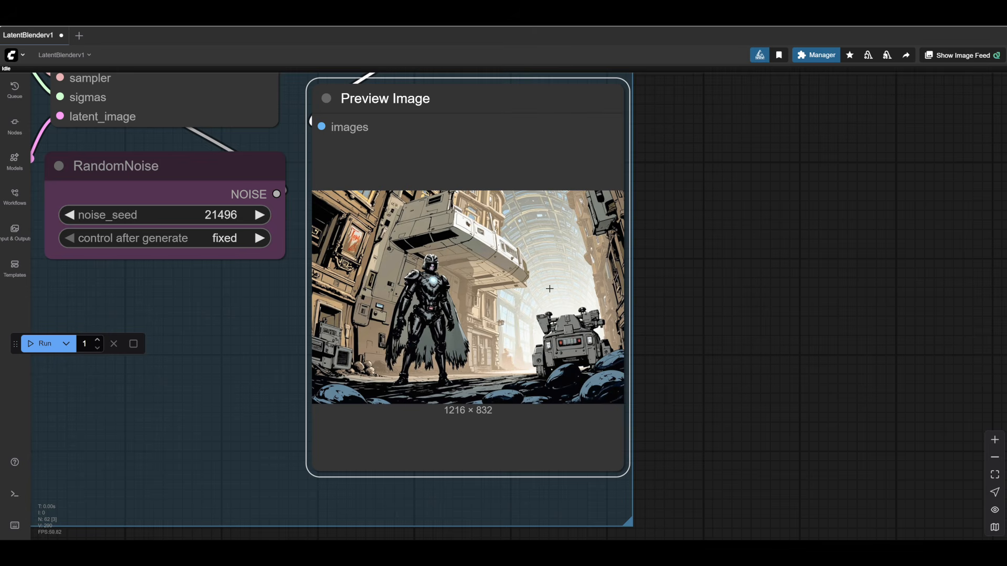
Examine the caped cyborg image in the lower Process group's preview up close and compare its composition with the loaded input picture
scroll(555, 287, "up", 5)
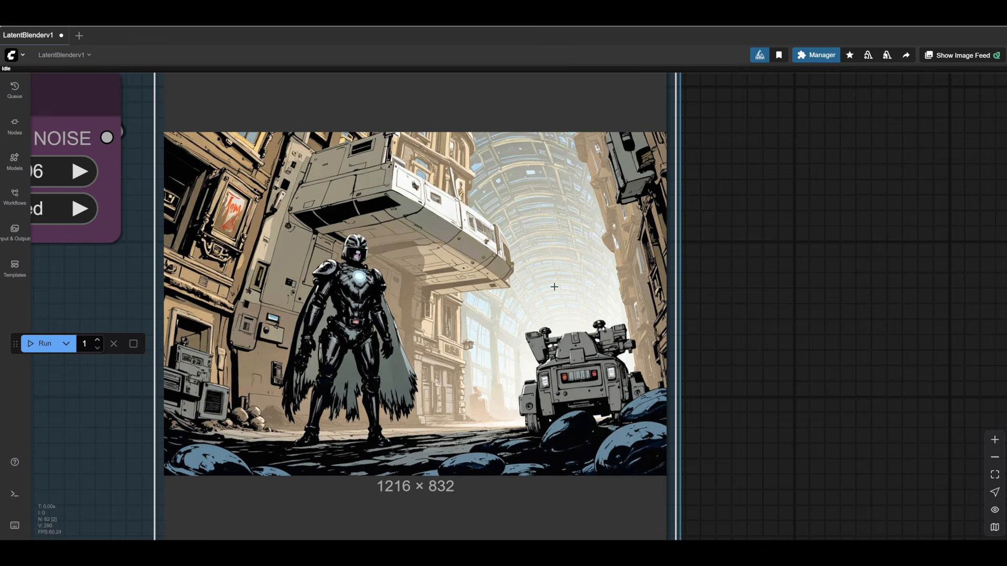
scroll(509, 286, "up", 2)
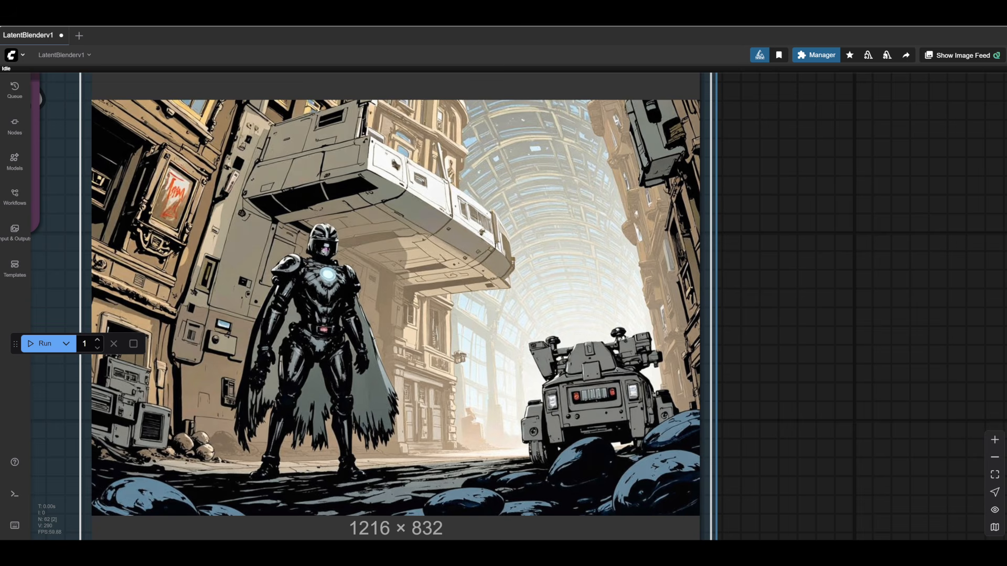
scroll(444, 296, "down", 3)
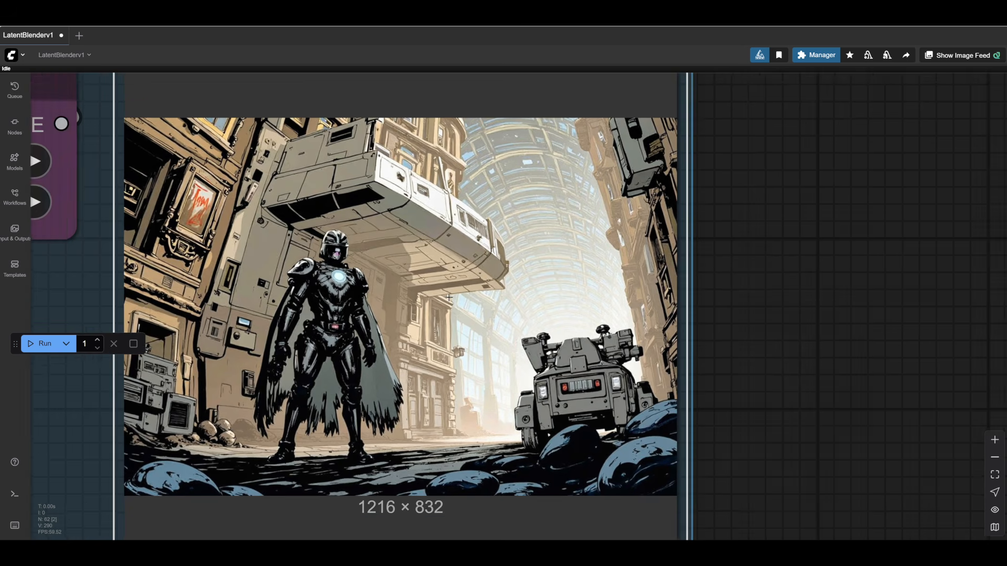
scroll(454, 297, "down", 5)
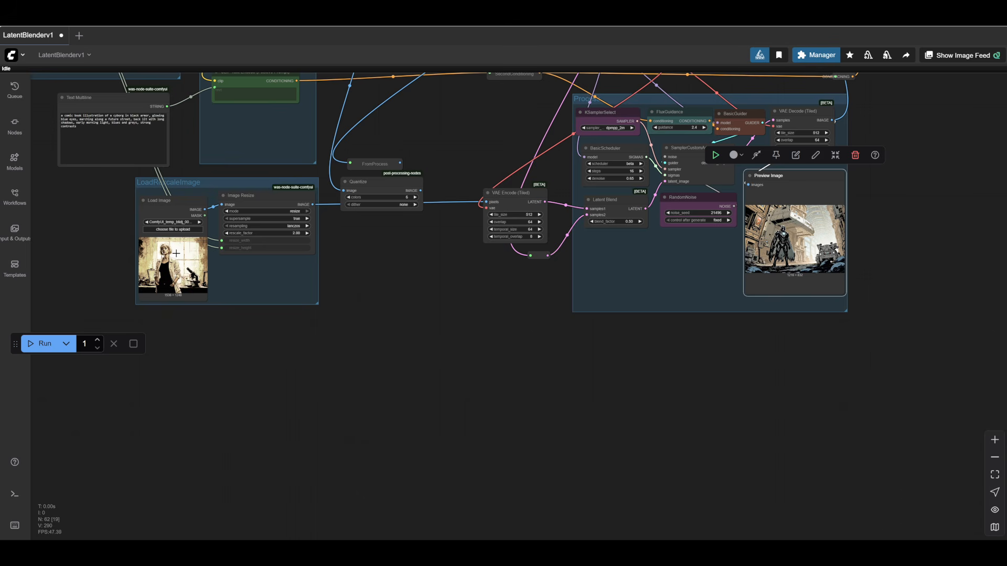
left_click_drag(714, 368, 377, 526)
scroll(609, 353, "down", 1)
left_click_drag(608, 352, 624, 282)
scroll(592, 336, "up", 1)
scroll(584, 330, "up", 1)
scroll(583, 329, "up", 3)
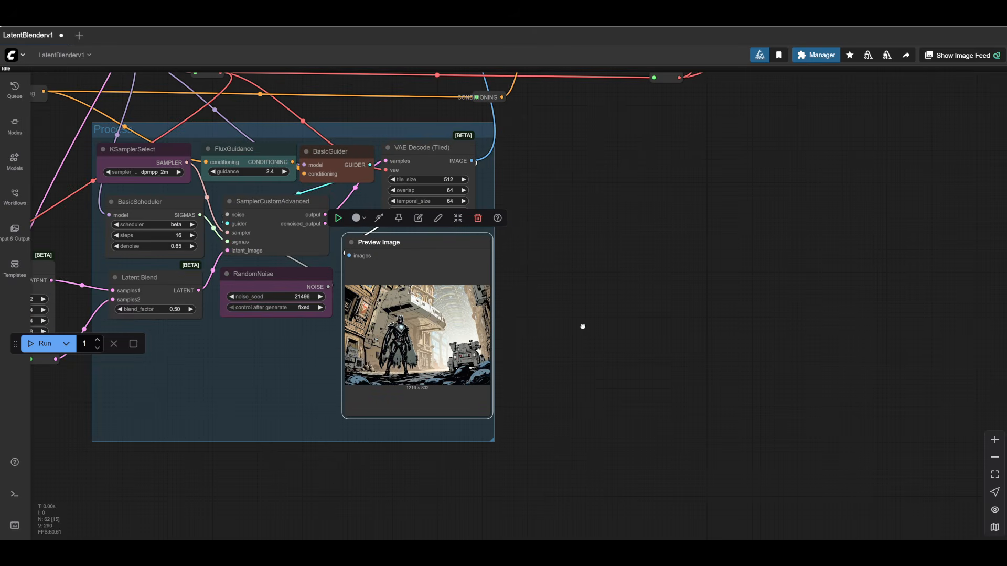
left_click_drag(583, 327, 656, 318)
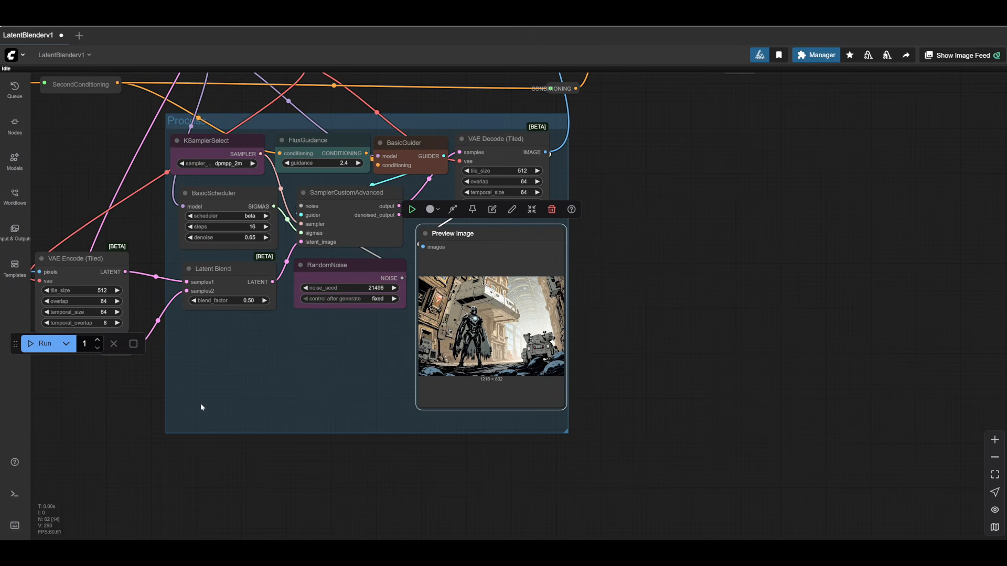
scroll(627, 338, "up", 5)
scroll(646, 325, "up", 1)
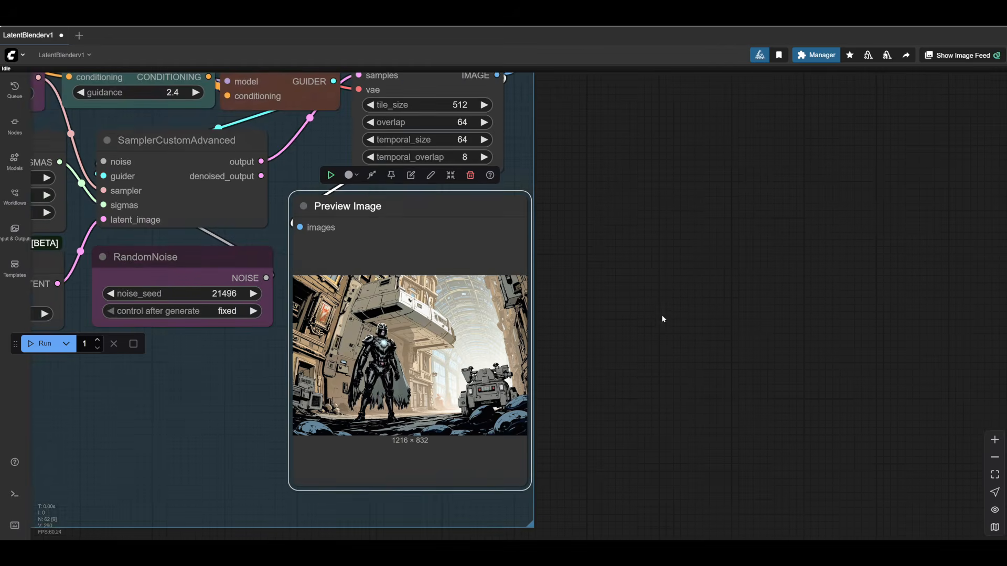
Set the bypassed Upscale group's nodes to Always and queue the workflow to upscale and refine the cyborg image
scroll(666, 315, "down", 4)
scroll(682, 357, "down", 6)
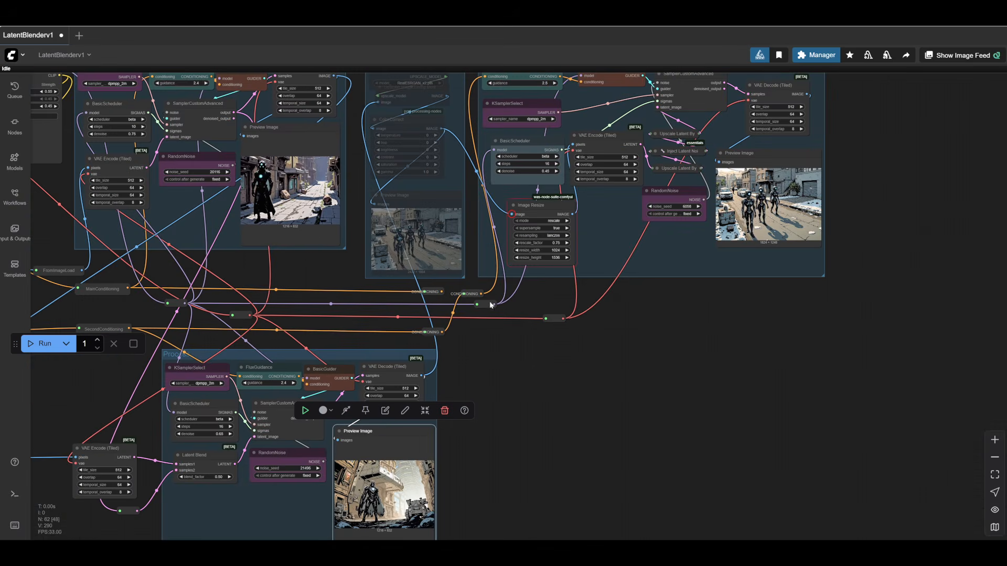
right_click(461, 184)
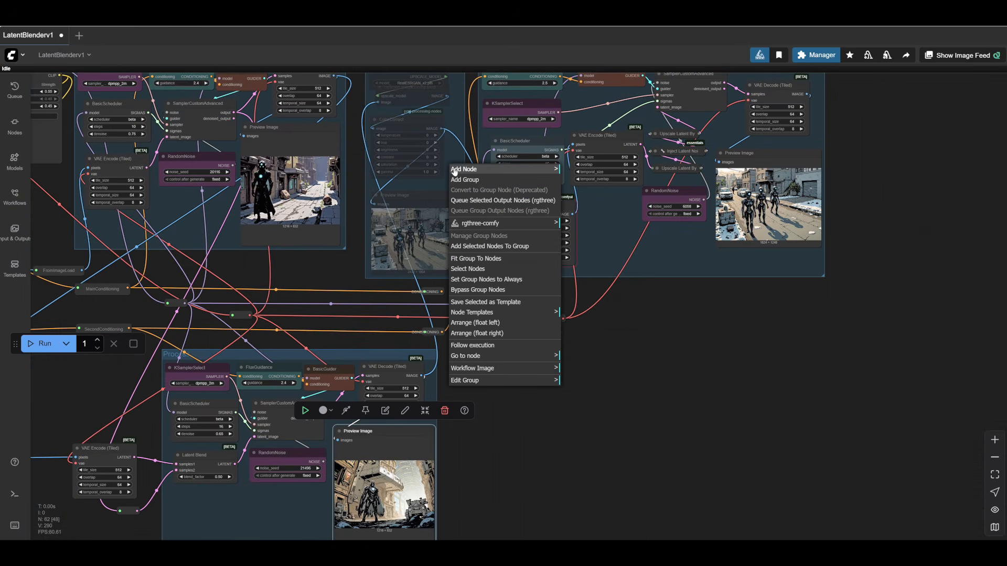
left_click(490, 282)
key("ctrl+Return")
Examine the refined cyborg image in the Refine group's preview up close
left_click_drag(707, 355, 553, 432)
scroll(434, 364, "up", 7)
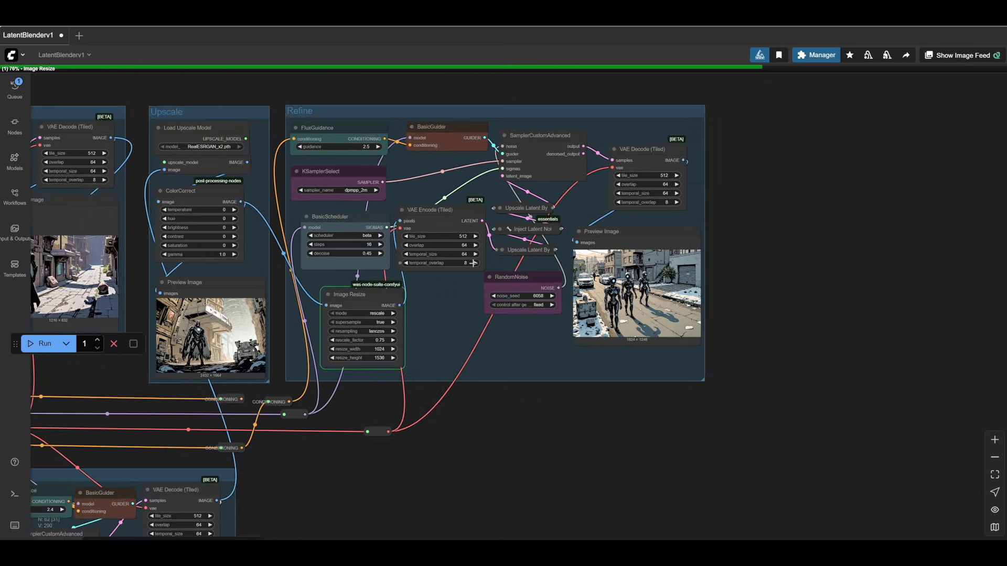
scroll(691, 294, "up", 2)
scroll(828, 327, "up", 3)
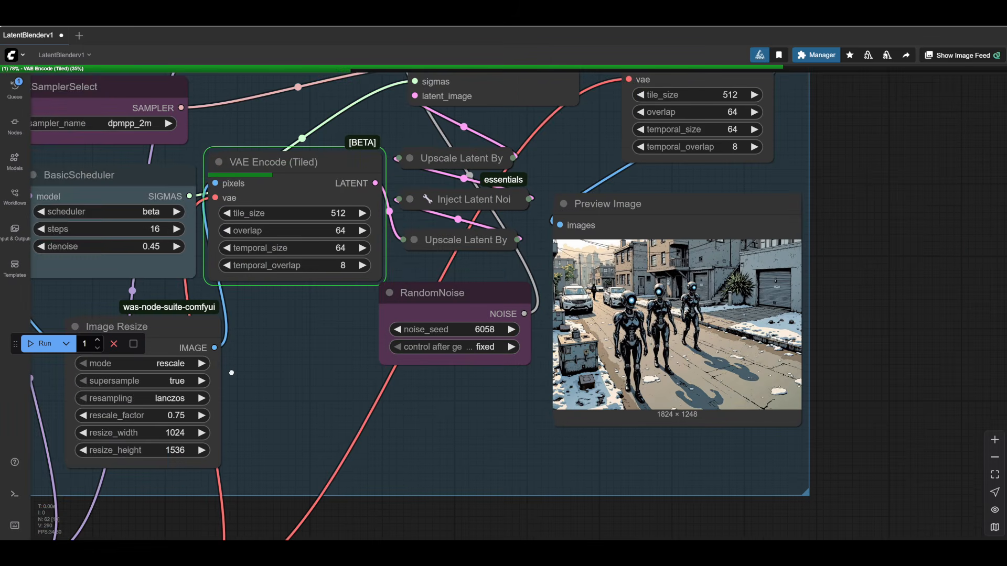
scroll(846, 313, "up", 6)
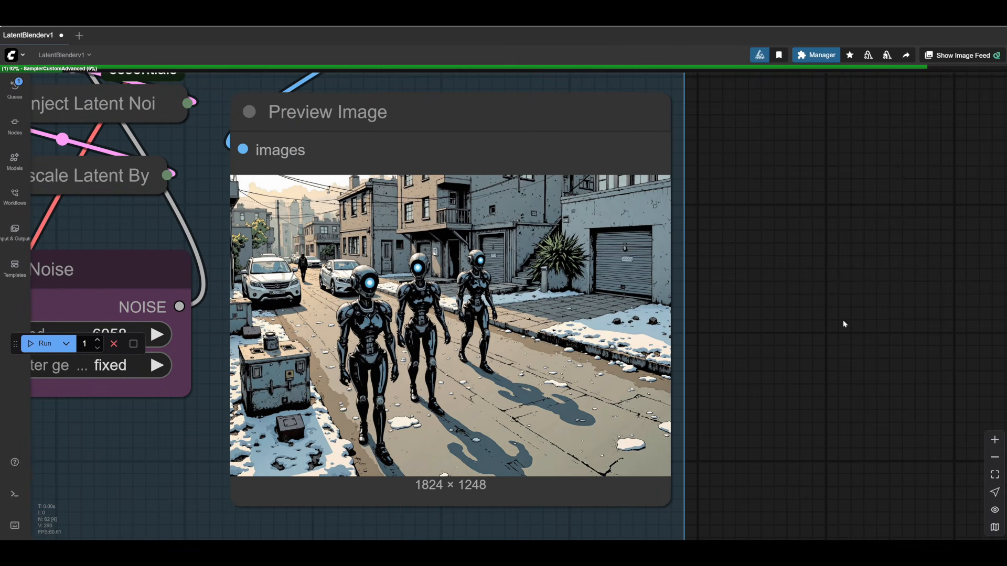
left_click_drag(802, 329, 921, 303)
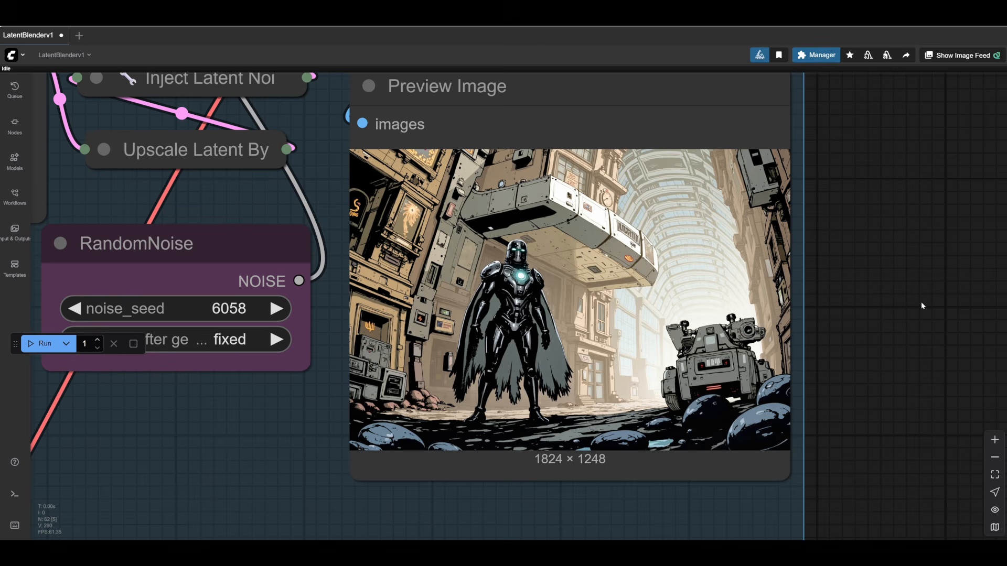
scroll(671, 266, "up", 5)
scroll(634, 292, "down", 3)
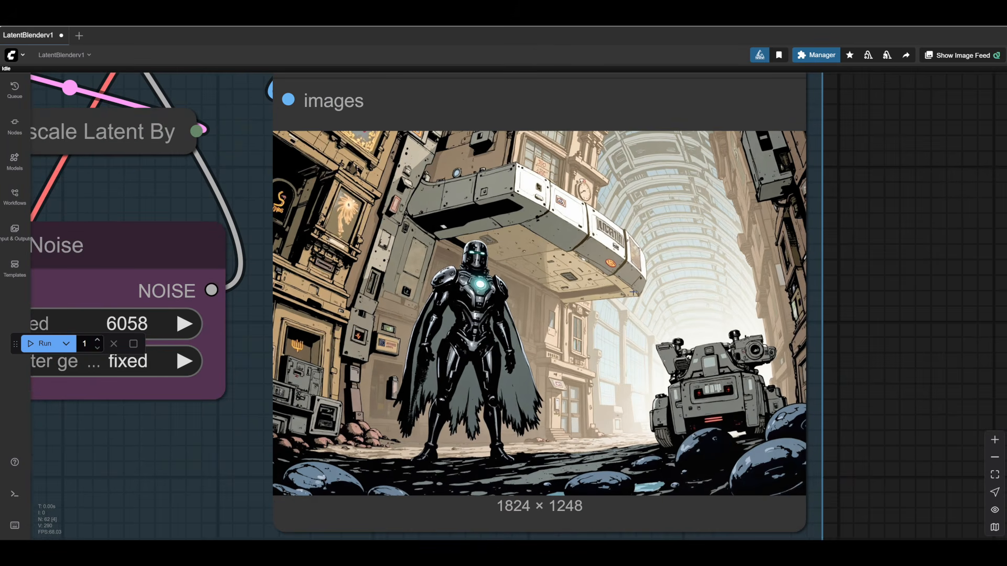
Route the Image Resize output through the Quantize node into the tiled VAE Encode pixels input, with Quantize colors set to 4
scroll(634, 292, "down", 10)
left_click_drag(417, 484, 782, 409)
left_click_drag(569, 470, 890, 329)
left_click_drag(178, 342, 465, 164)
left_click_drag(347, 384, 533, 339)
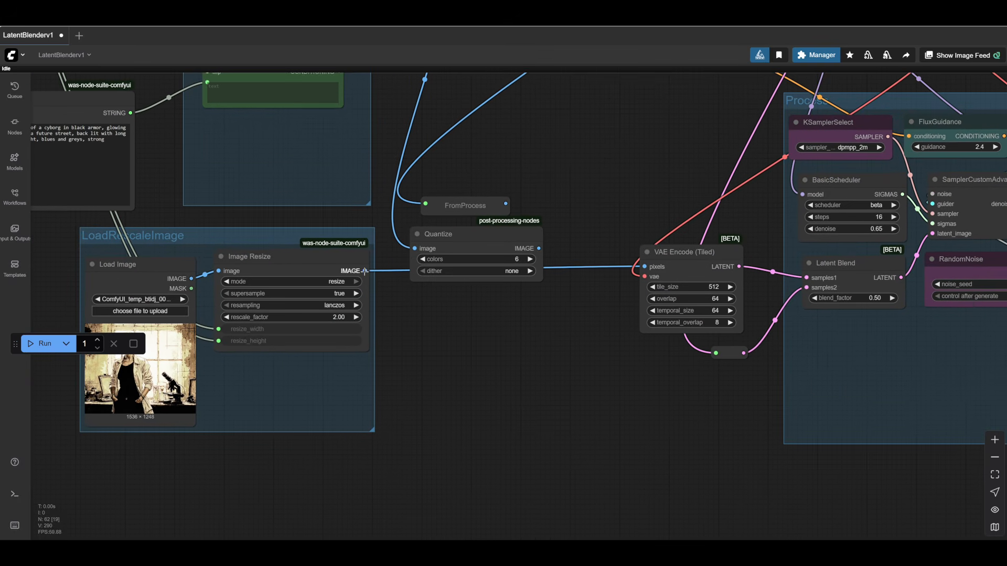
left_click_drag(365, 270, 415, 249)
Run the workflow with the quantized input image feeding the latent blend
left_click_drag(531, 371, 393, 407)
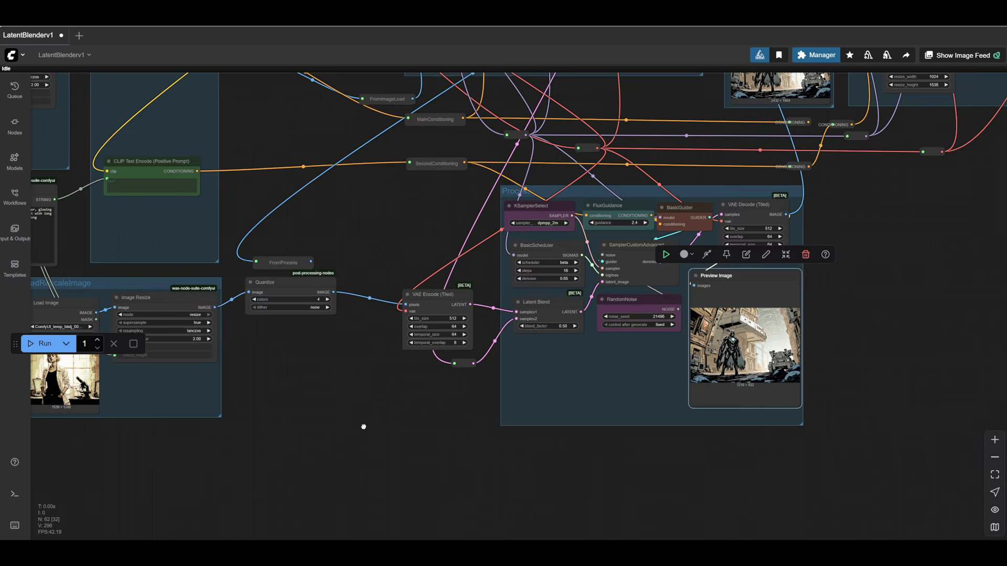
left_click_drag(364, 427, 346, 428)
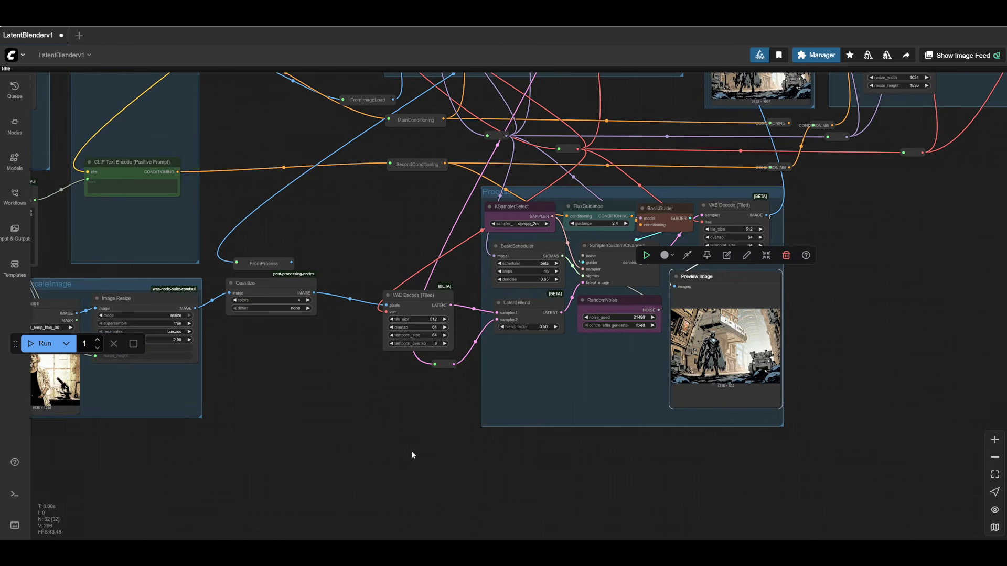
left_click_drag(411, 452, 305, 471)
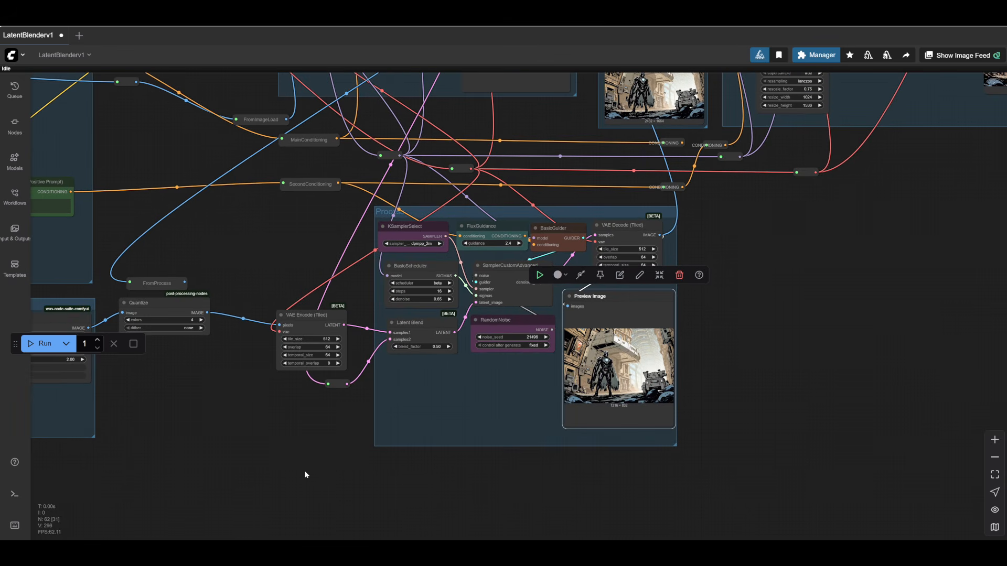
left_click(42, 344)
left_click_drag(208, 399, 277, 396)
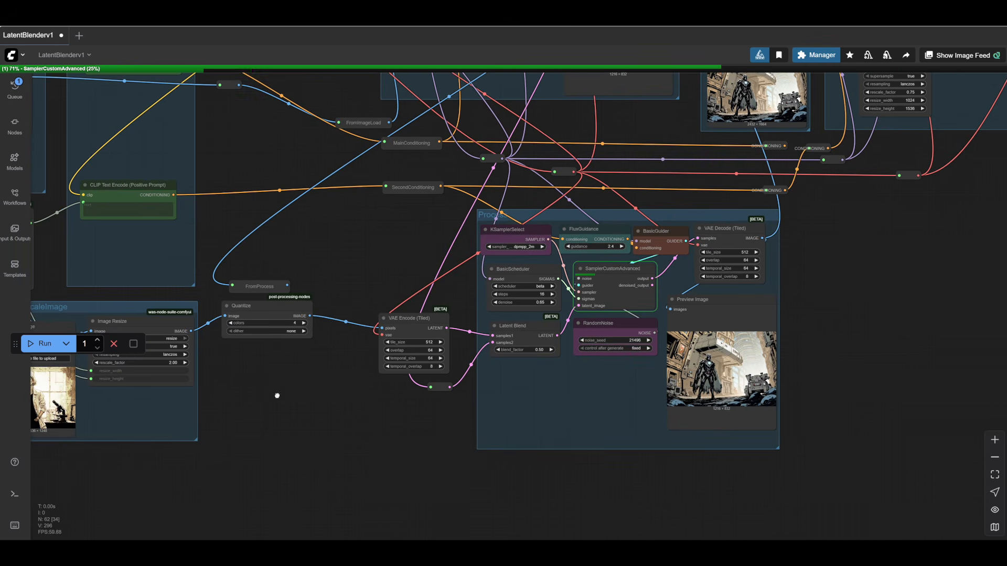
left_click_drag(546, 409, 288, 398)
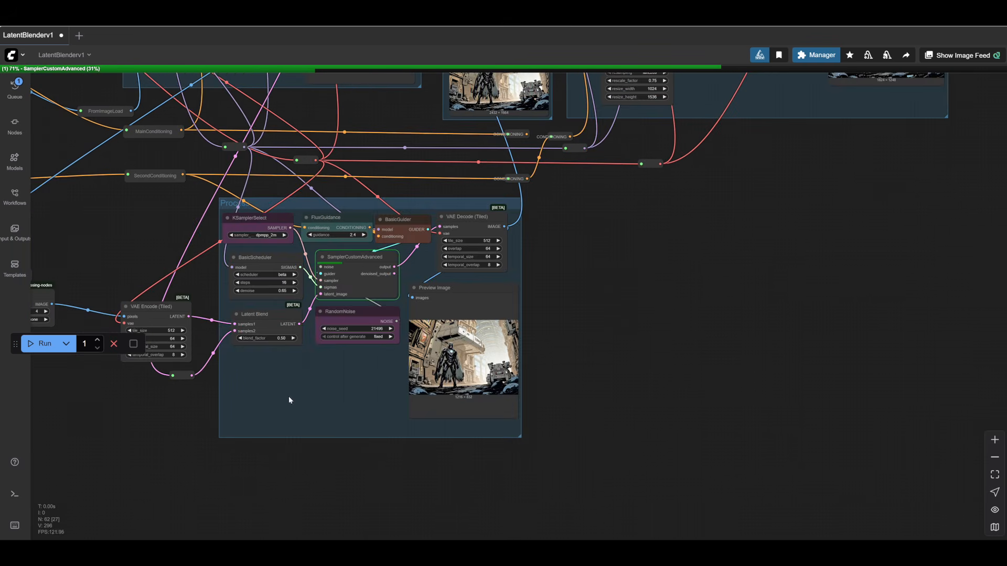
Examine the newly generated cyborg image in the lower Process group's preview up close
scroll(580, 367, "up", 8)
scroll(580, 369, "up", 2)
left_click_drag(546, 353, 686, 367)
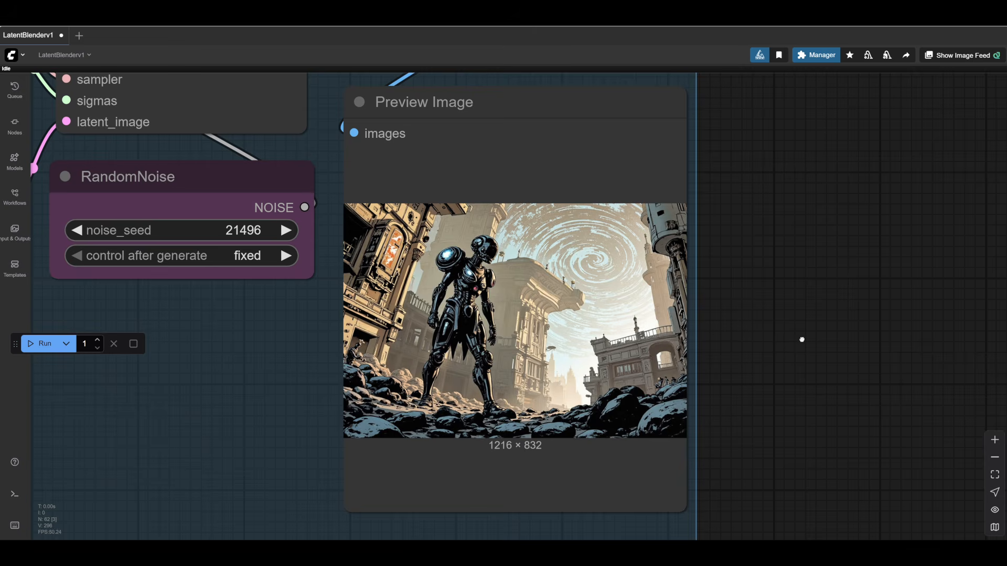
scroll(764, 348, "down", 4)
left_click_drag(803, 341, 726, 343)
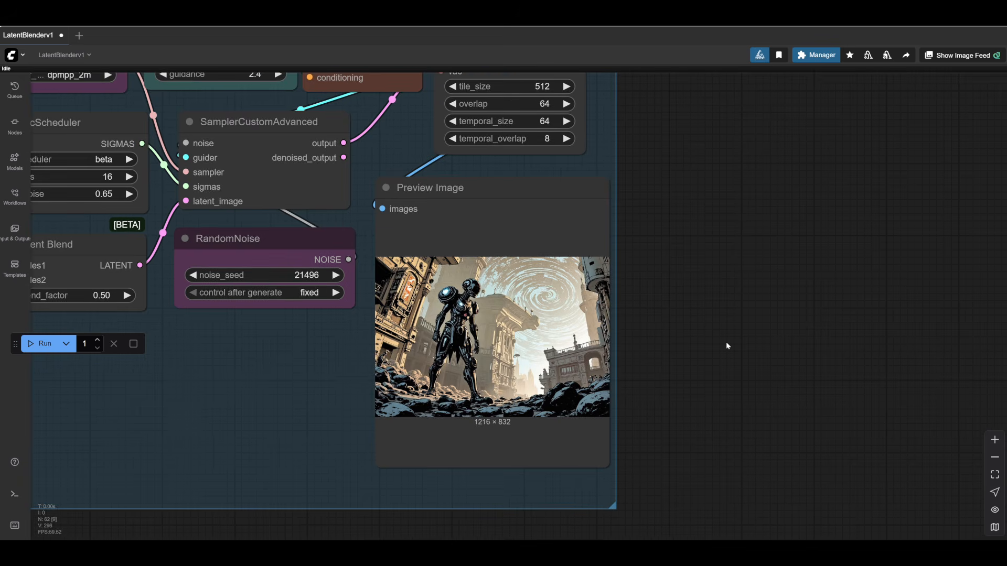
Inspect the street cyborg image in the upper group's preview to compare it with the new blended result
scroll(726, 342, "down", 4)
scroll(688, 338, "down", 3)
left_click_drag(769, 315, 526, 387)
scroll(656, 333, "down", 2)
left_click_drag(535, 346, 622, 414)
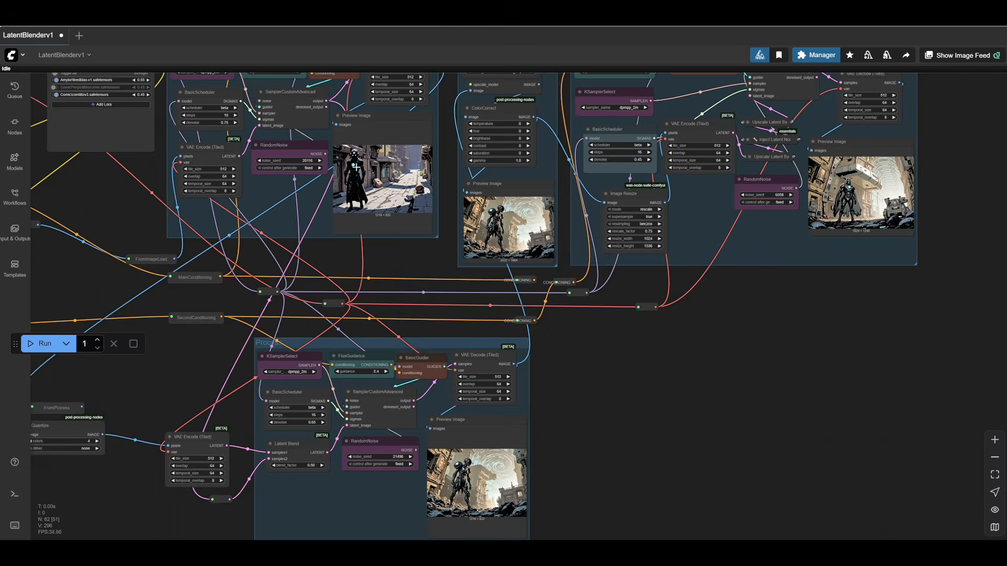
scroll(369, 167, "up", 12)
scroll(406, 174, "up", 2)
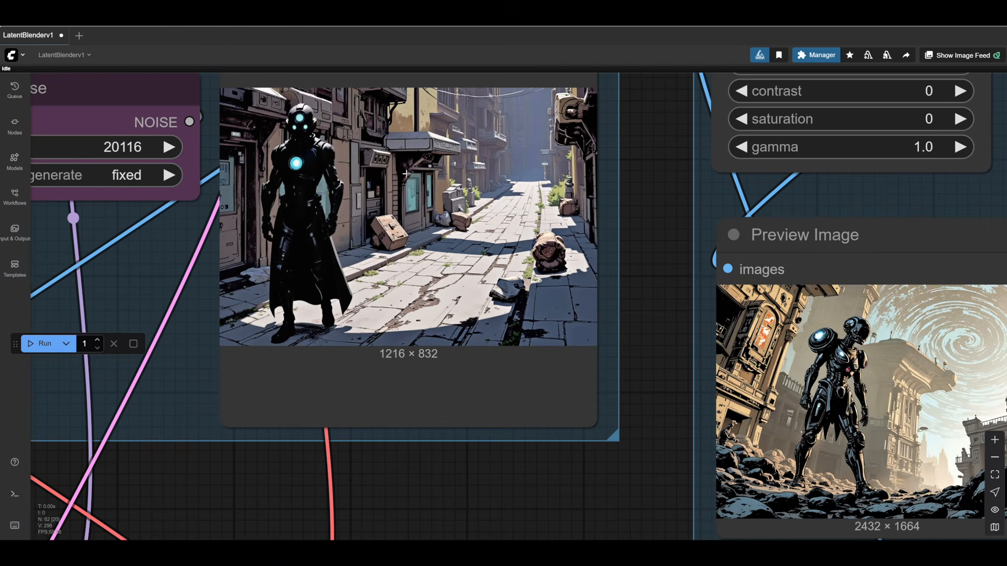
Return to the lower Process group's preview and study the blended image's figure, swirling sky and buildings in detail
scroll(407, 173, "down", 11)
left_click_drag(690, 447, 672, 180)
scroll(532, 320, "up", 6)
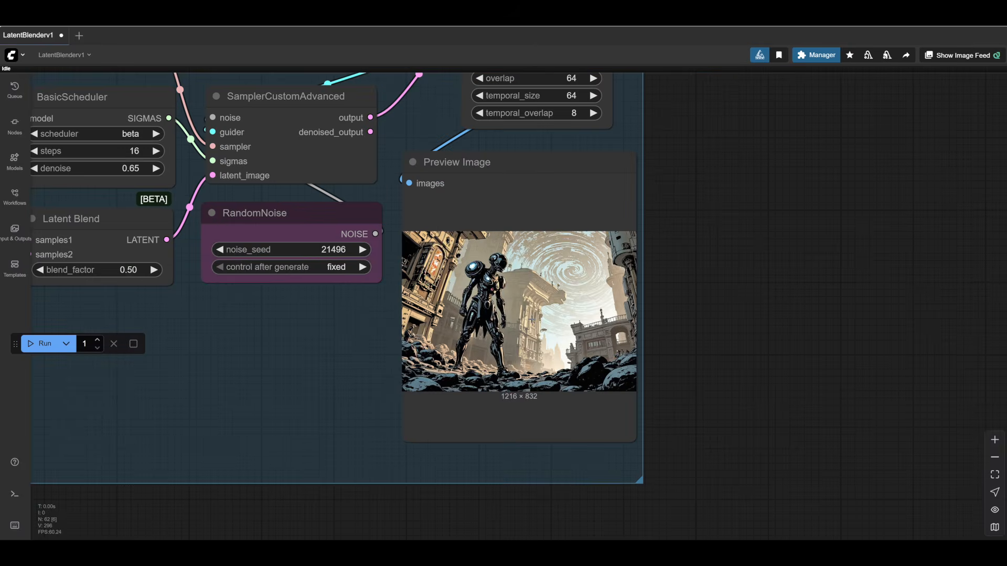
scroll(532, 320, "up", 9)
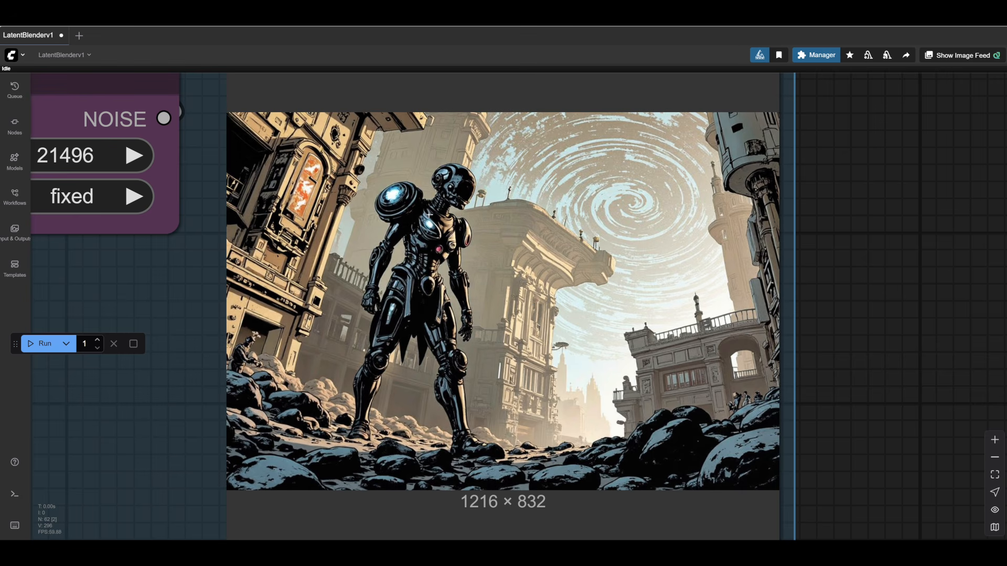
scroll(429, 214, "down", 5)
scroll(719, 360, "down", 8)
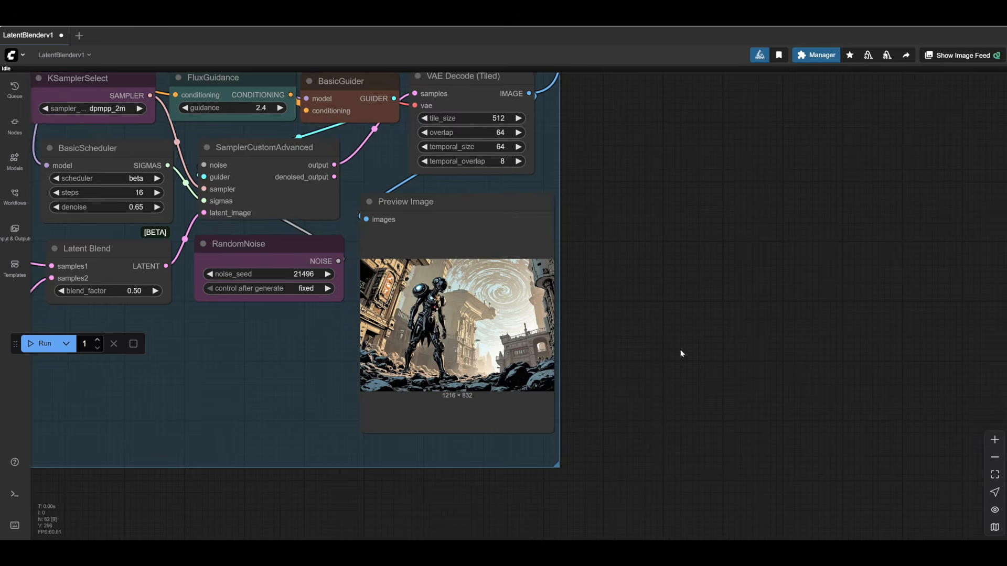
scroll(681, 357, "up", 6)
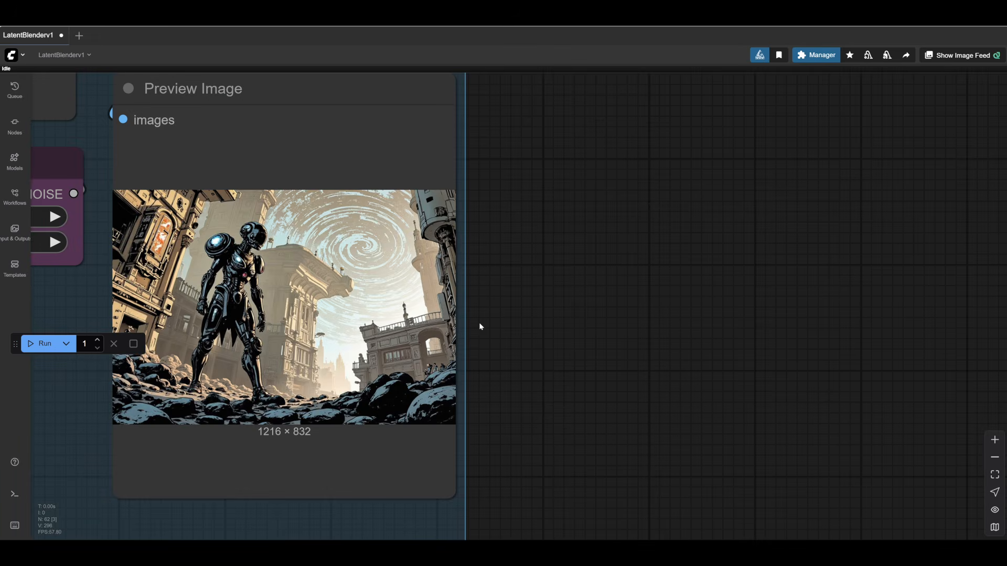
scroll(259, 241, "up", 7)
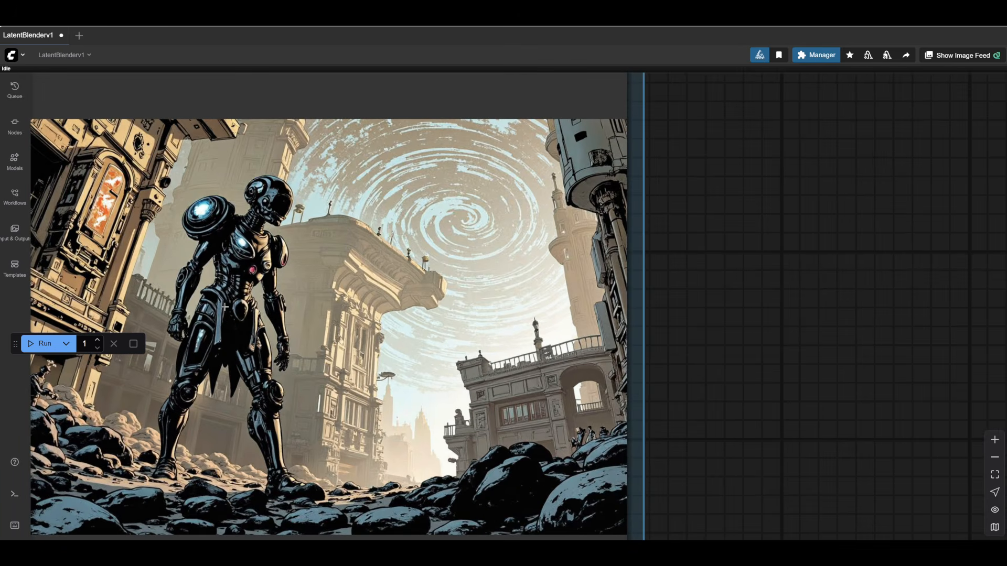
scroll(572, 252, "down", 7)
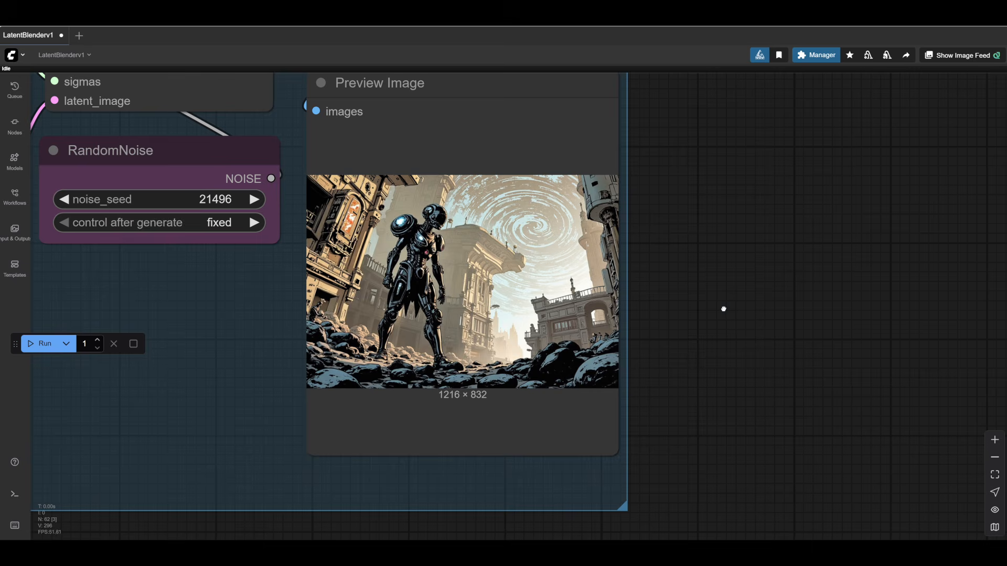
Examine the Latent Blend node's two sample inputs and its blend_factor setting up close
scroll(724, 309, "down", 2)
left_click_drag(250, 346, 762, 368)
left_click_drag(468, 373, 406, 433)
scroll(426, 362, "up", 7)
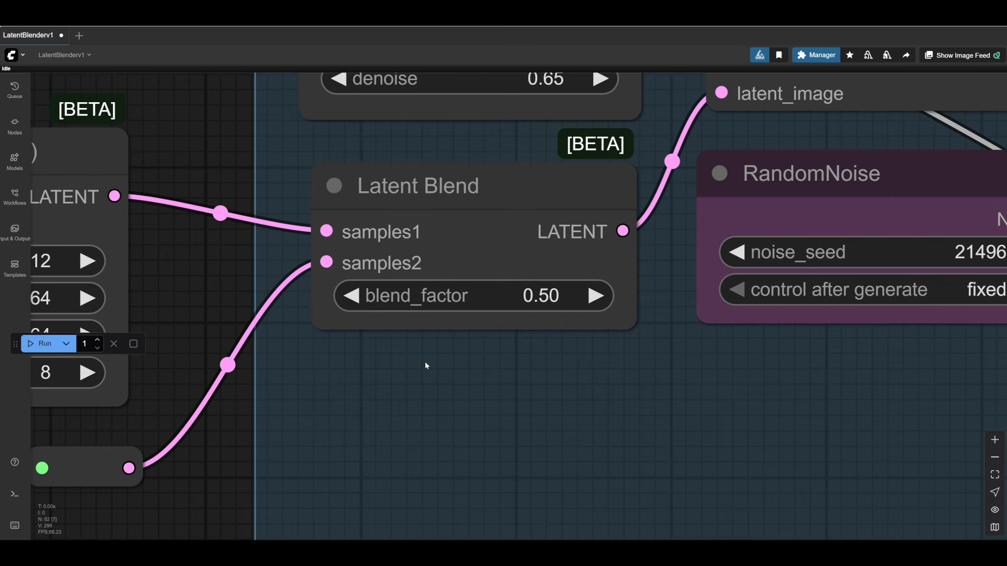
scroll(426, 365, "up", 3)
left_click_drag(425, 366, 424, 426)
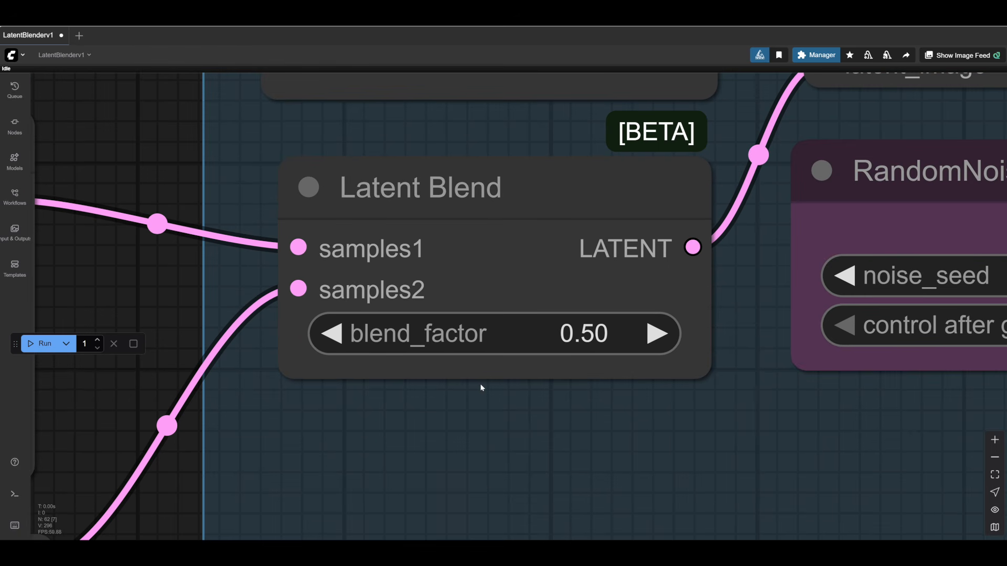
left_click_drag(652, 444, 640, 432)
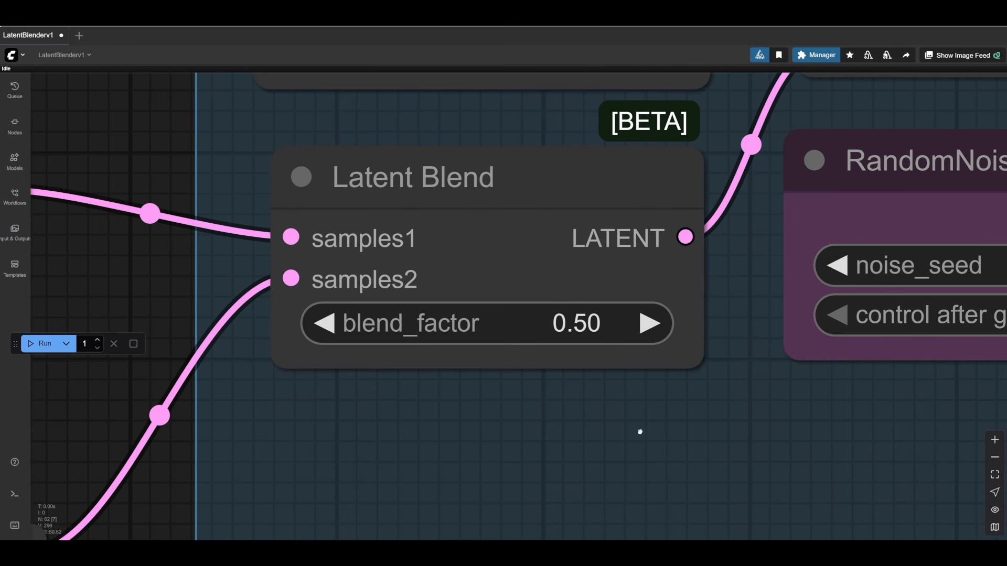
scroll(638, 435, "down", 3)
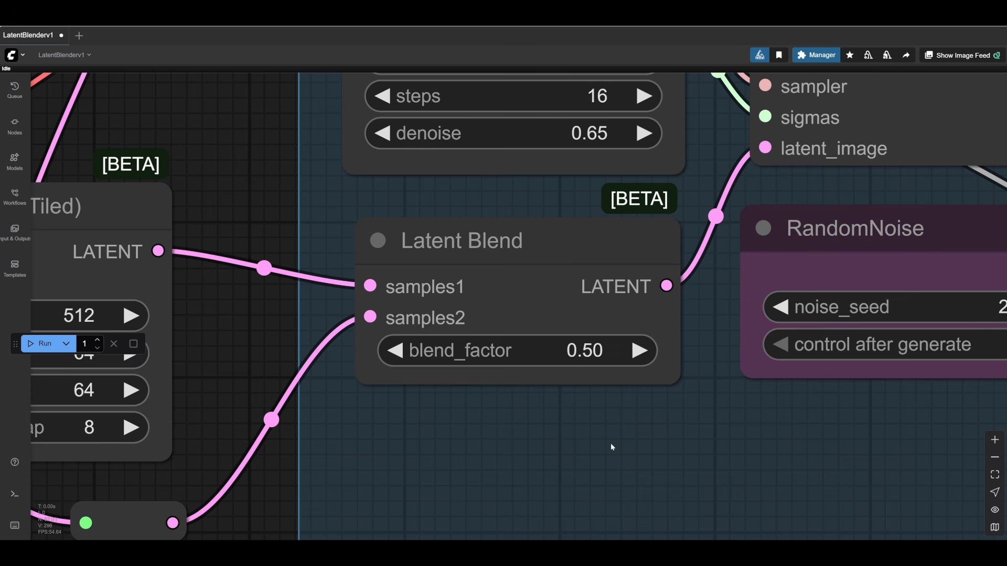
left_click_drag(611, 444, 599, 445)
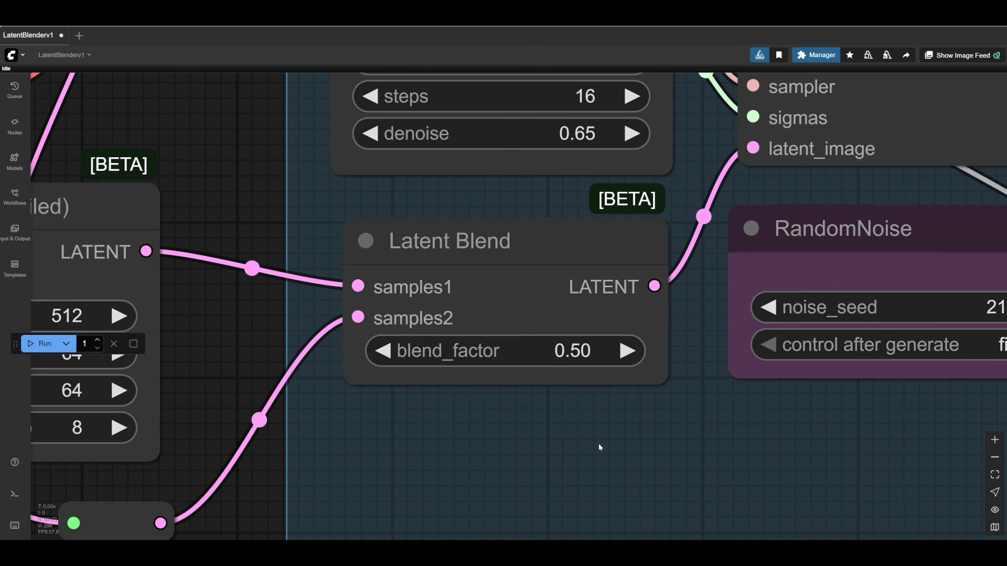